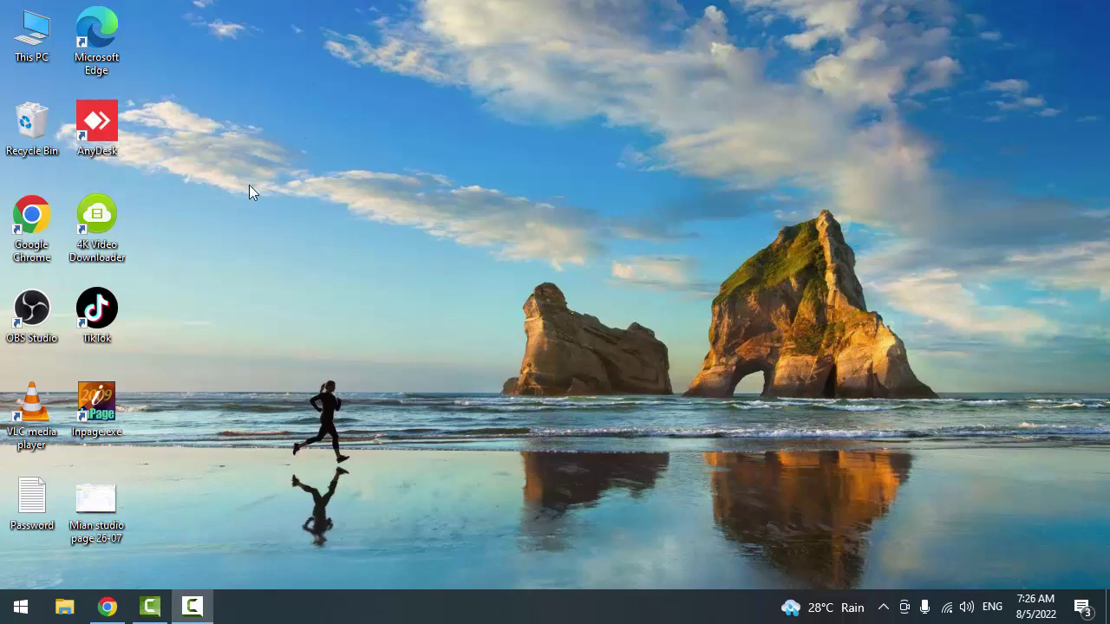
Step: Switch to Chrome, search Google for "web store" in a new tab and open the Chrome Web Store
click(127, 597)
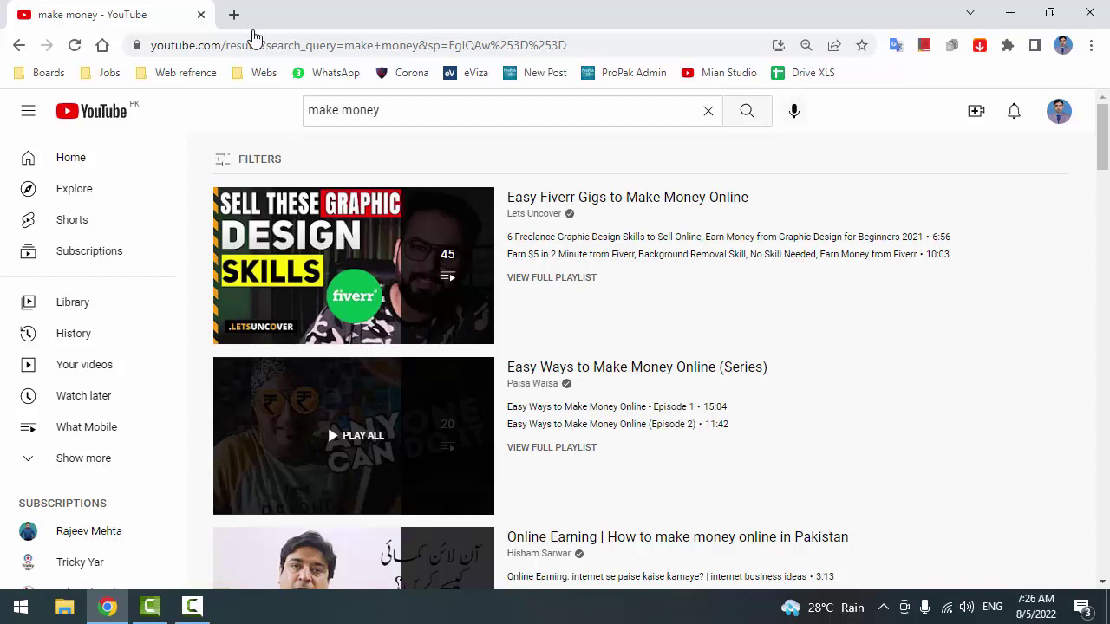
key(ctrl+t)
key(ctrl+t)
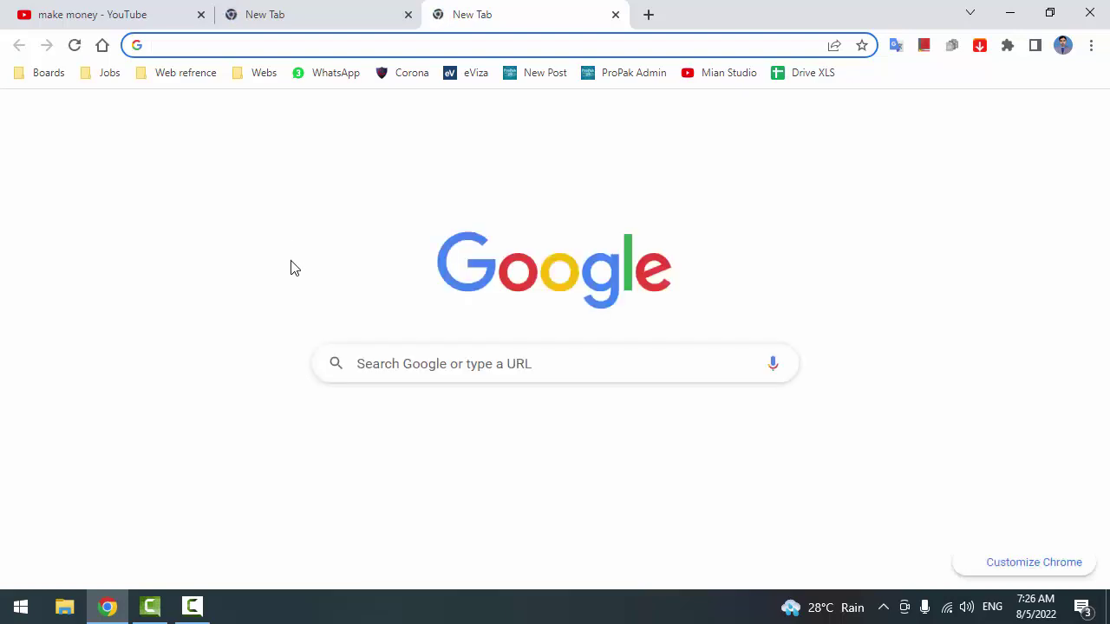
click(379, 363)
click(379, 364)
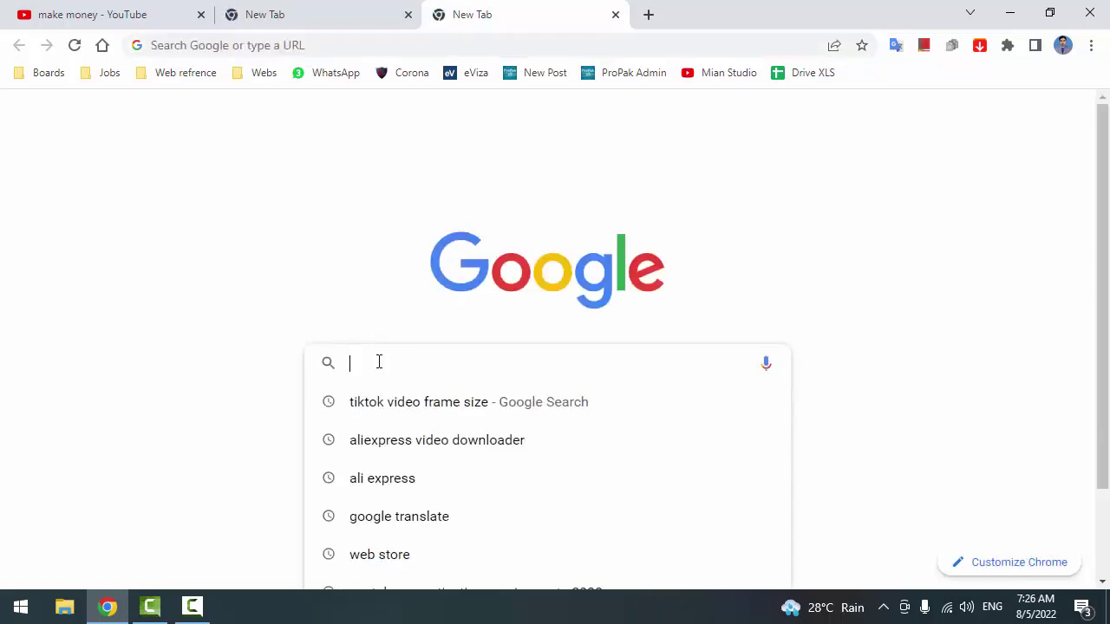
text(we)
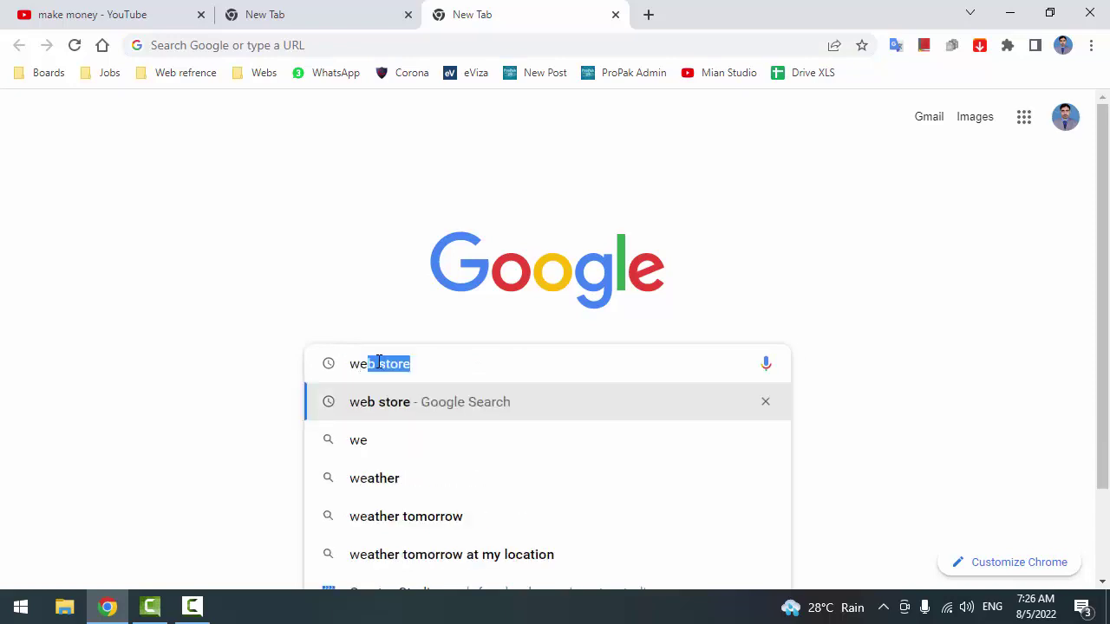
key(Return)
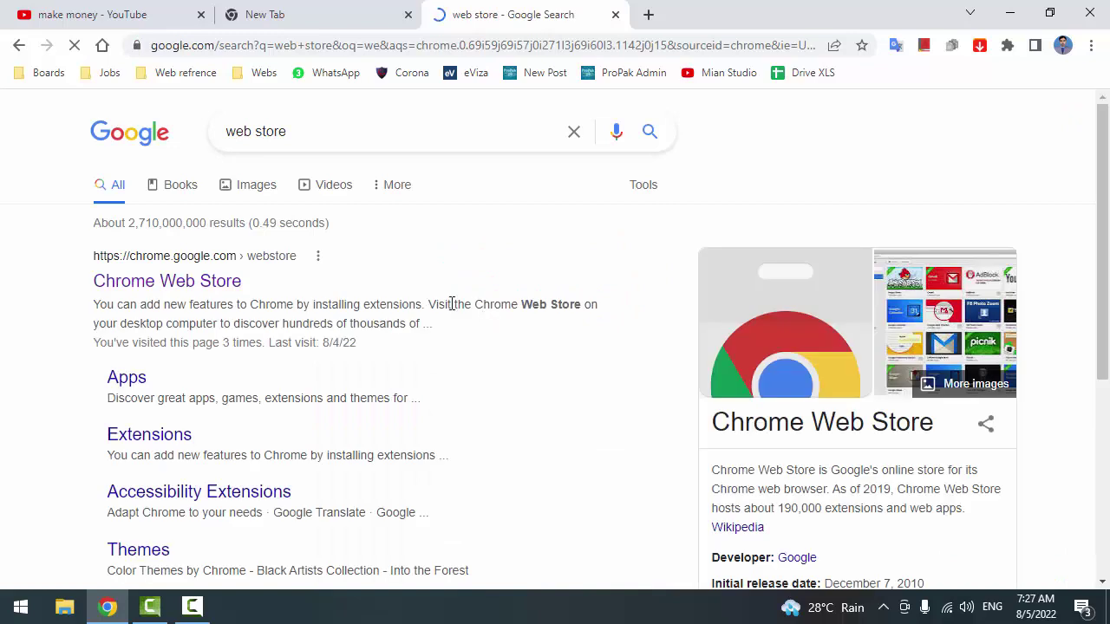
click(189, 288)
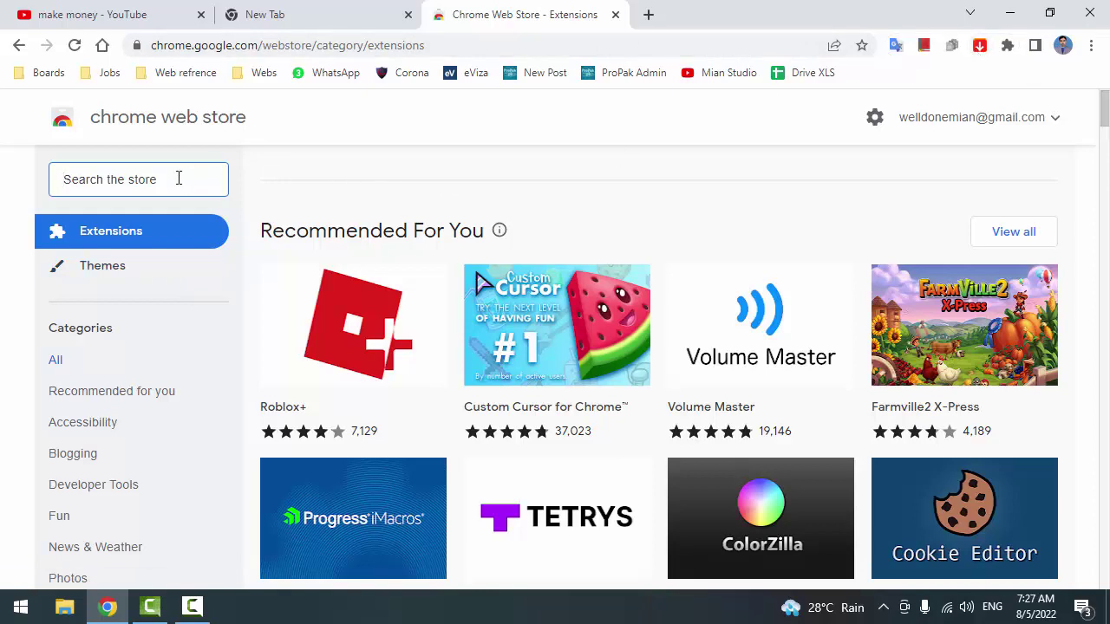
Step: Search the Chrome Web Store for "alisave plus"
text(ali)
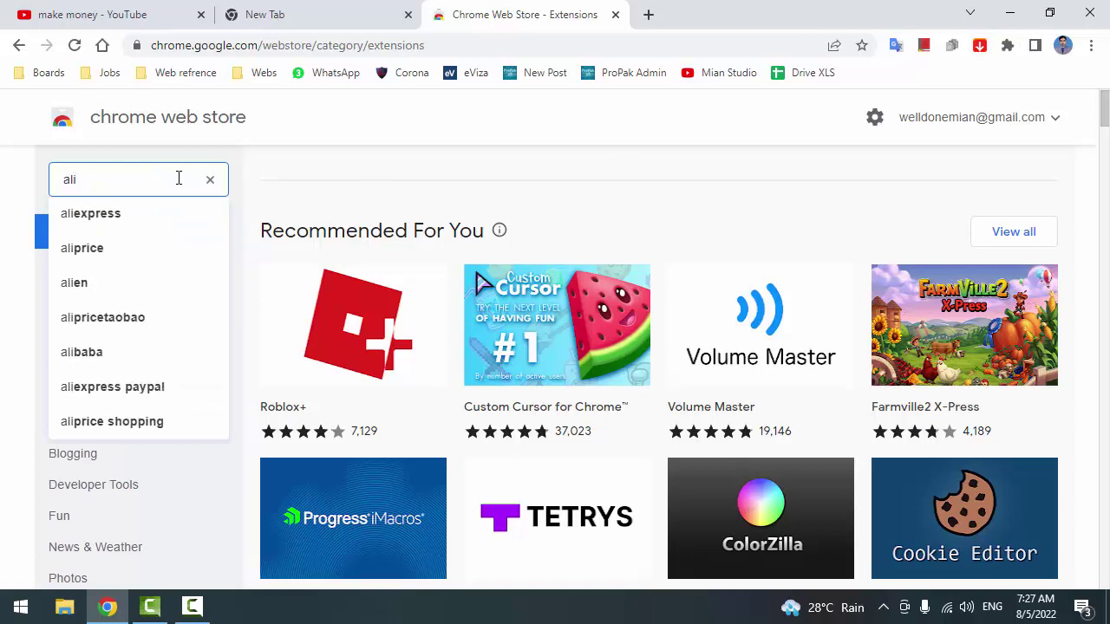
text(save p)
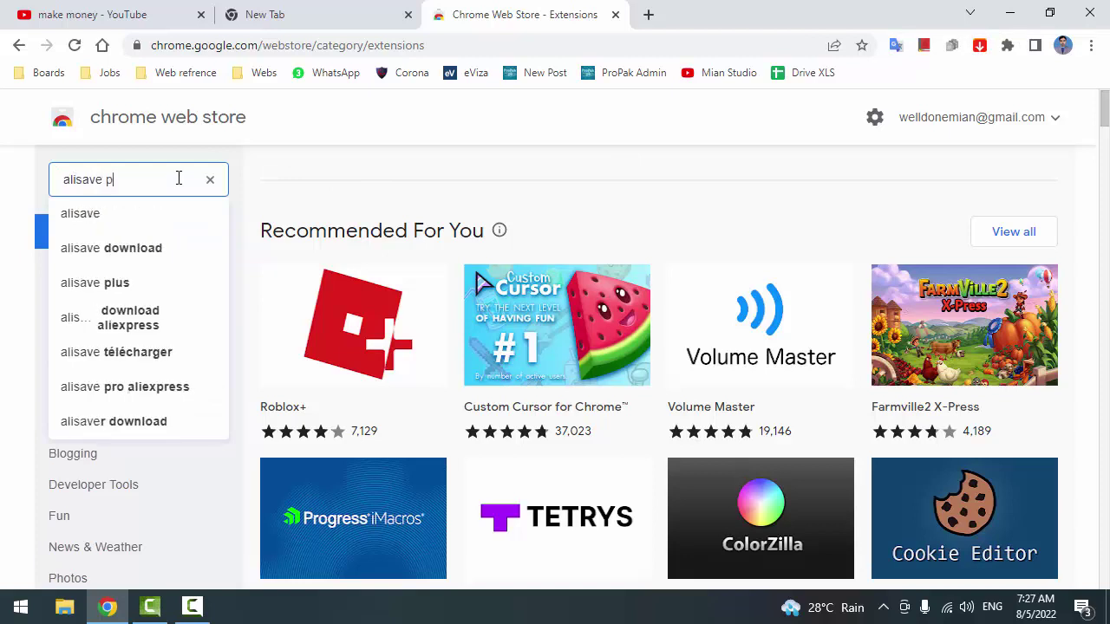
text(lus)
key(Return)
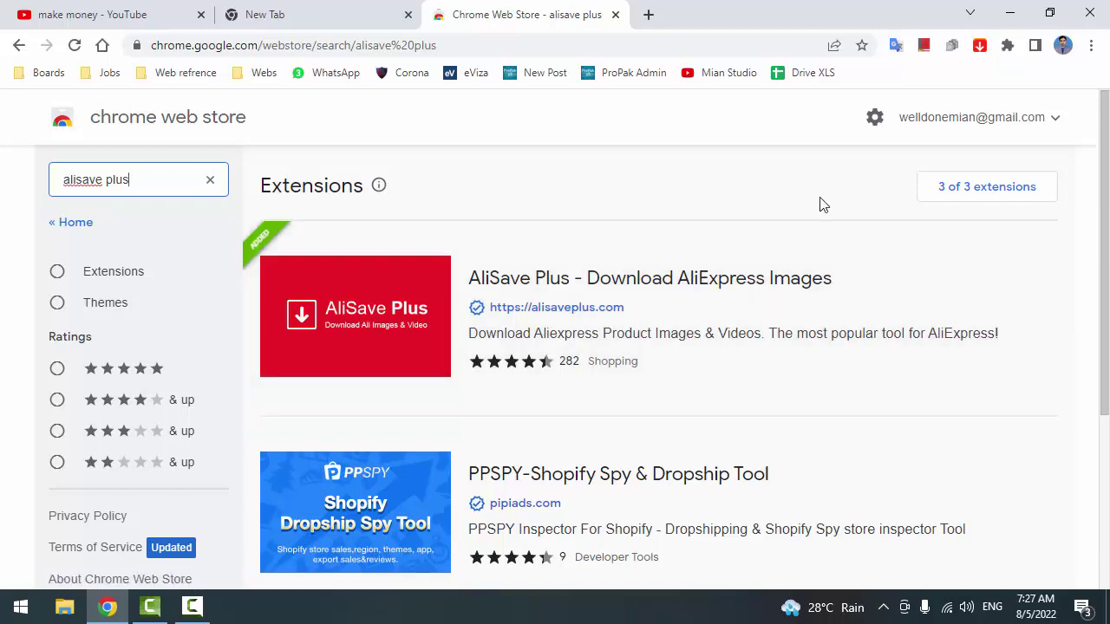
Step: Open the "AliSave Plus - Download AliExpress Images" extension page and check the extension's pin state in the browser's list of installed extensions
click(756, 257)
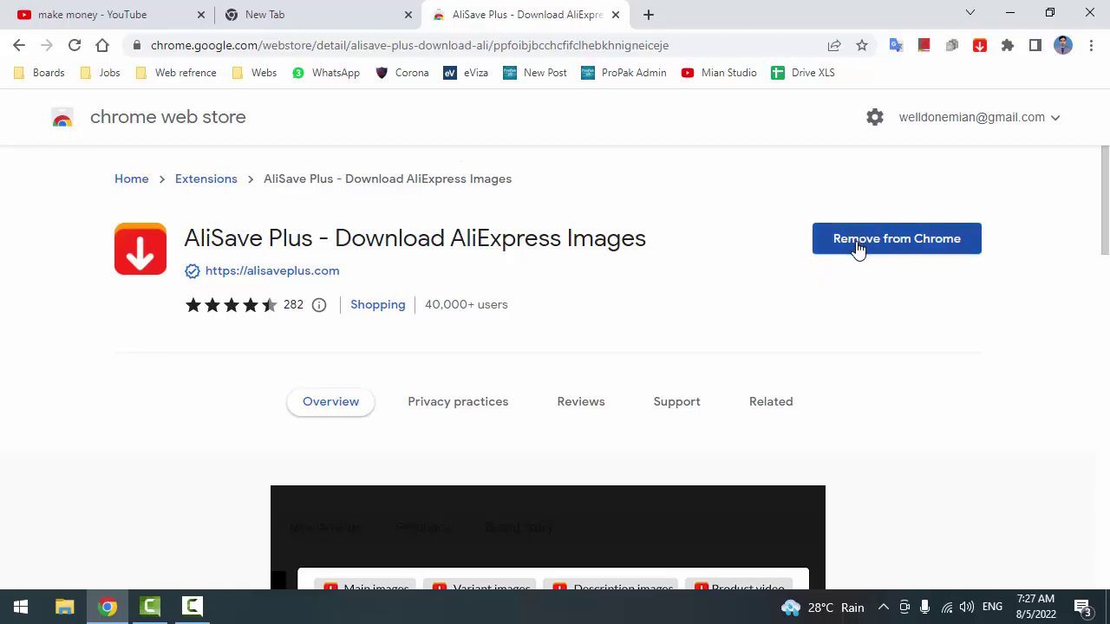
click(1007, 45)
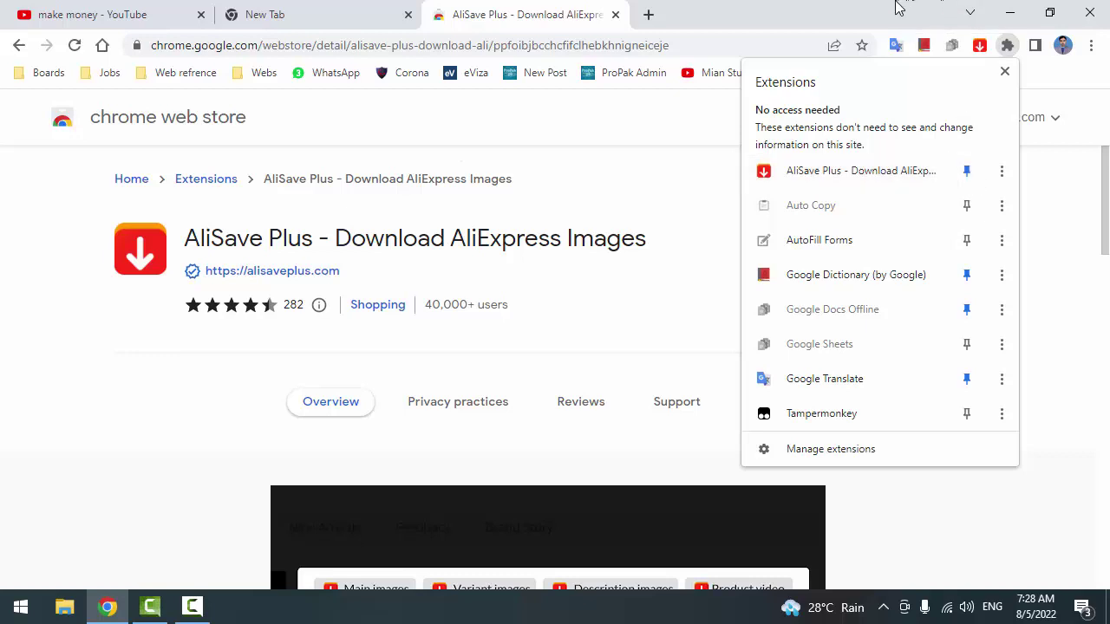
click(981, 48)
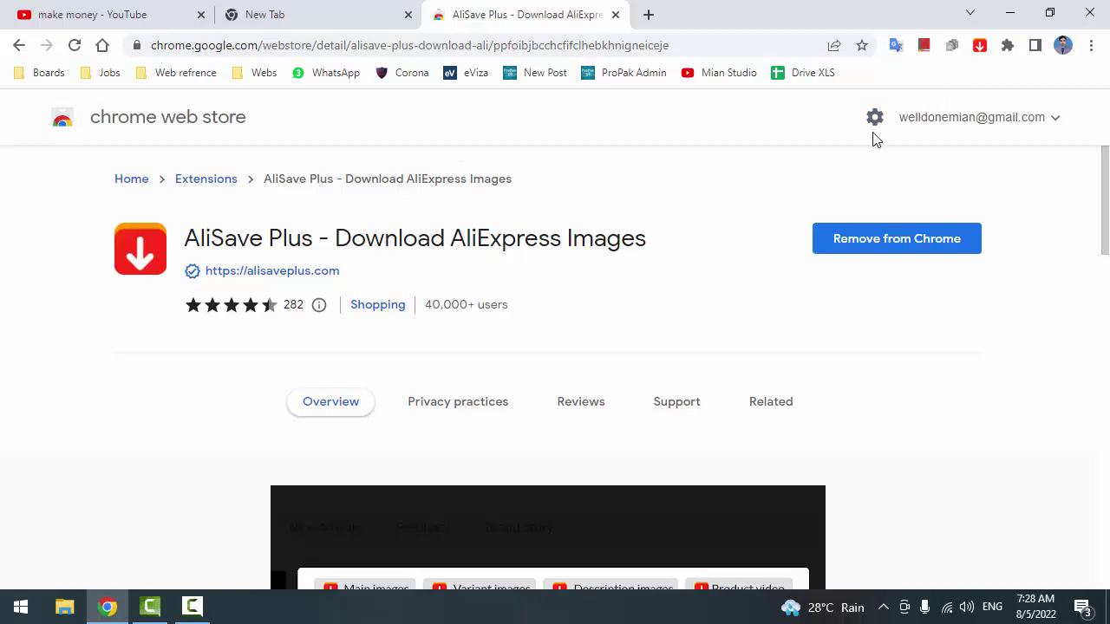
Step: Load aliexpress.com in a new browser tab
click(648, 15)
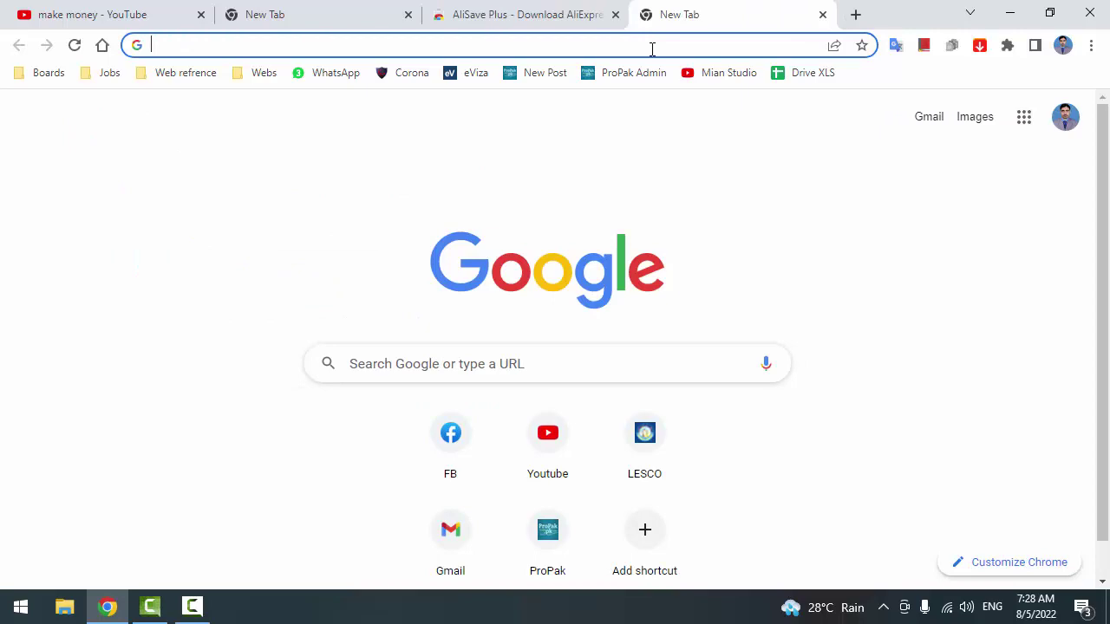
text(ali)
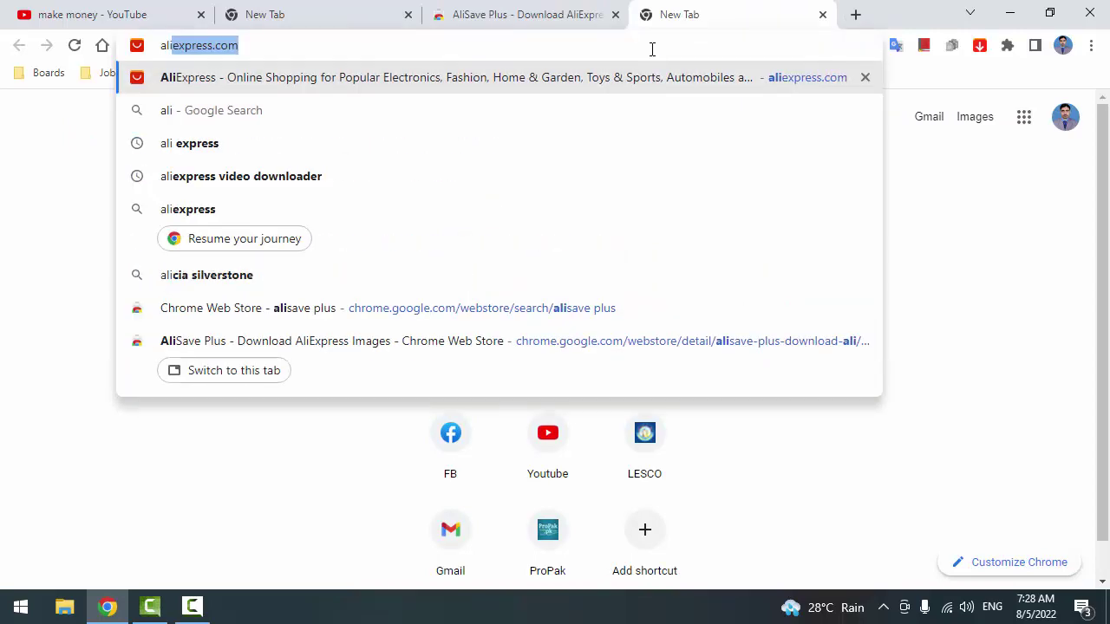
key(Right)
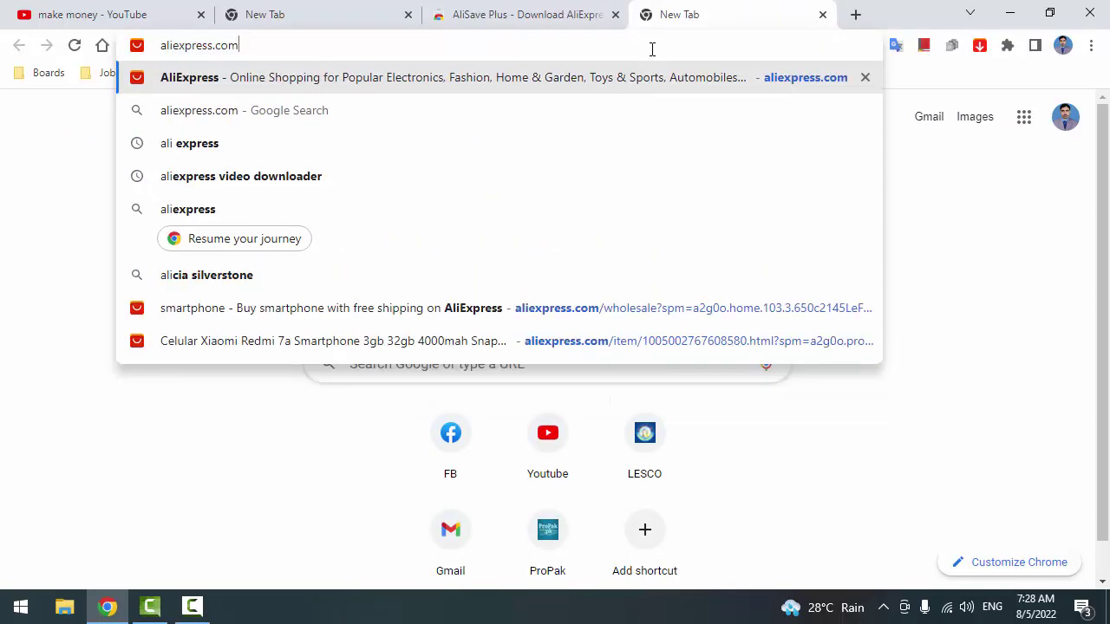
key(Return)
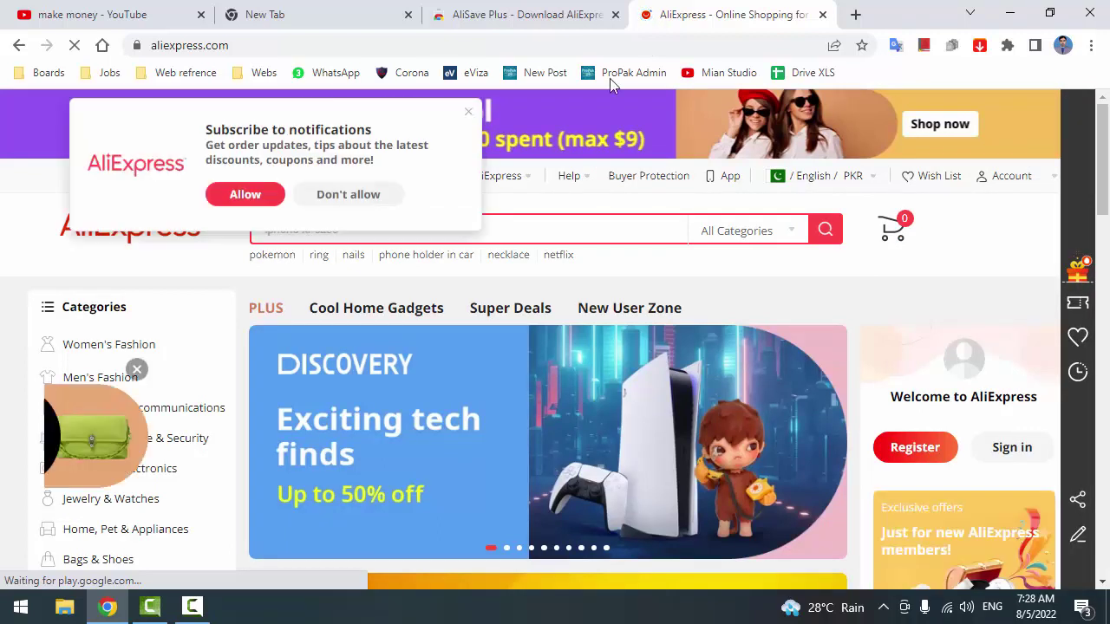
Step: Dismiss the notification request, welcome coupon, sign-in offer and floating promotion on the AliExpress home page
click(468, 112)
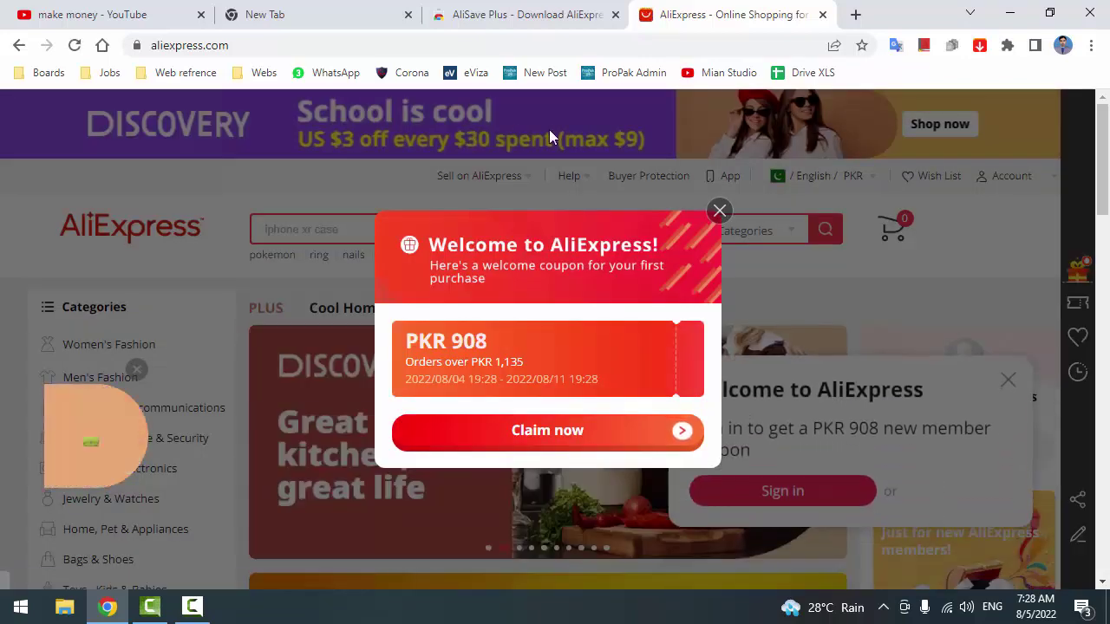
click(719, 210)
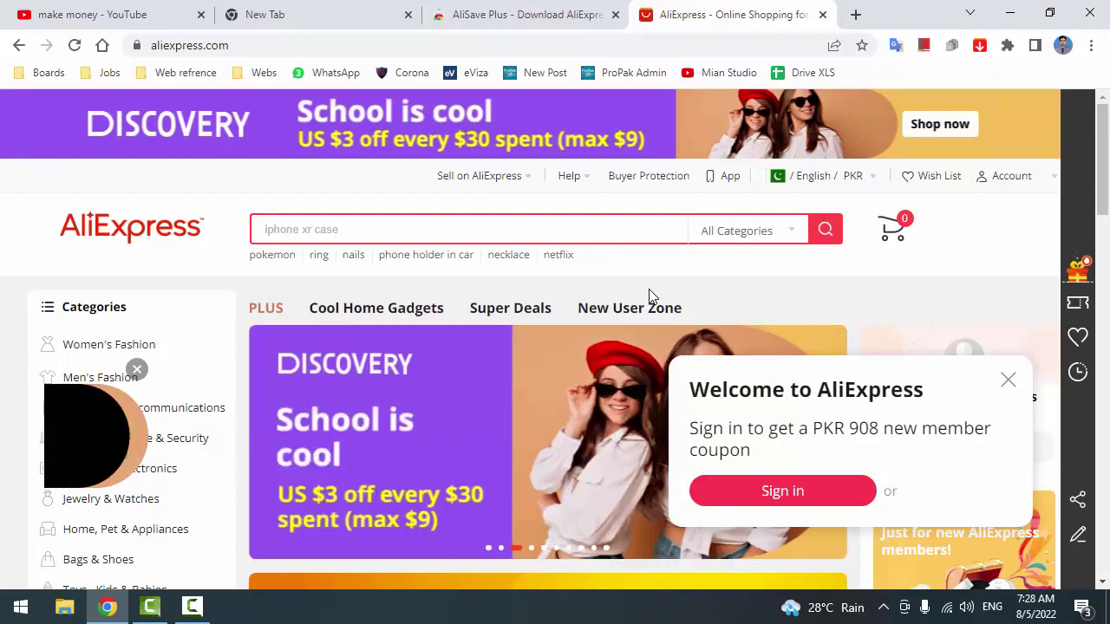
click(1008, 379)
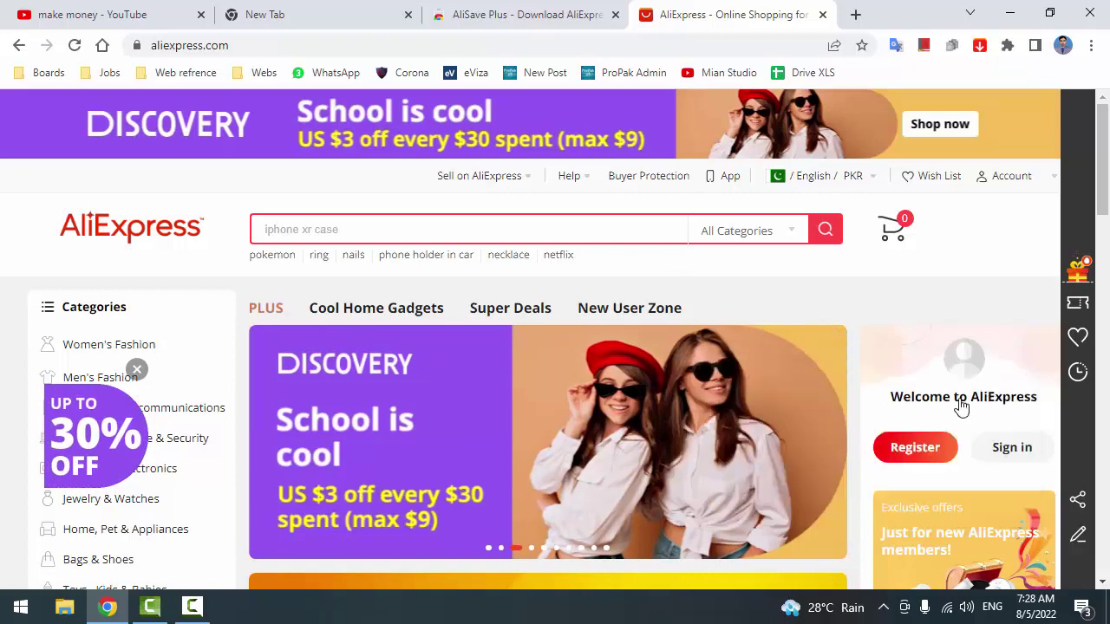
click(136, 370)
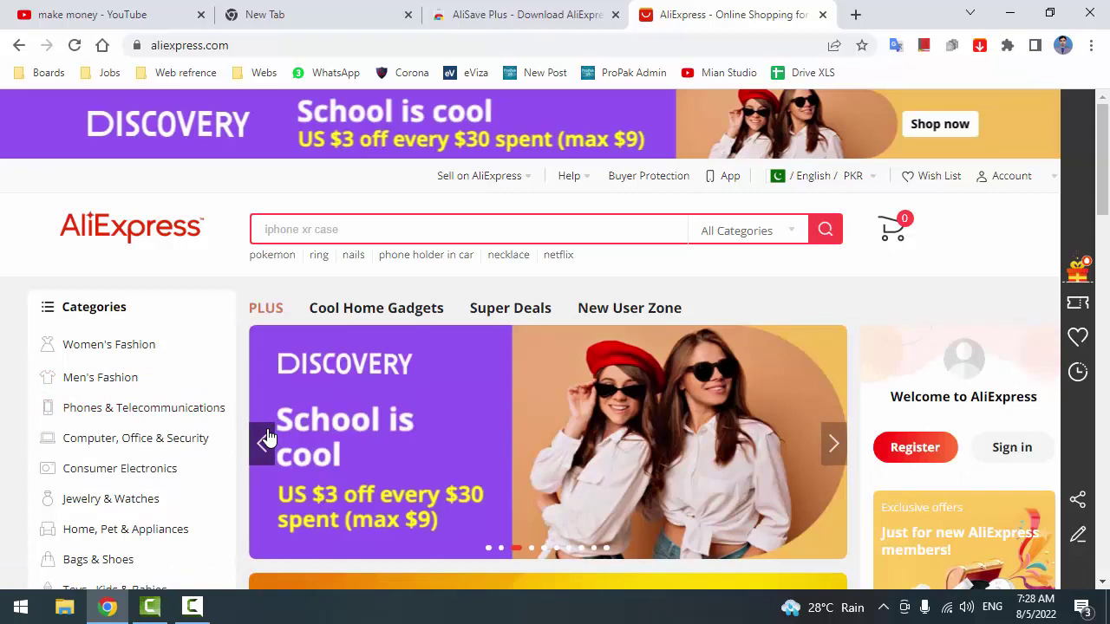
Step: Open the Android Phones category under Phones & Telecommunications and look through the smartphone listings
mouse_move(122, 410)
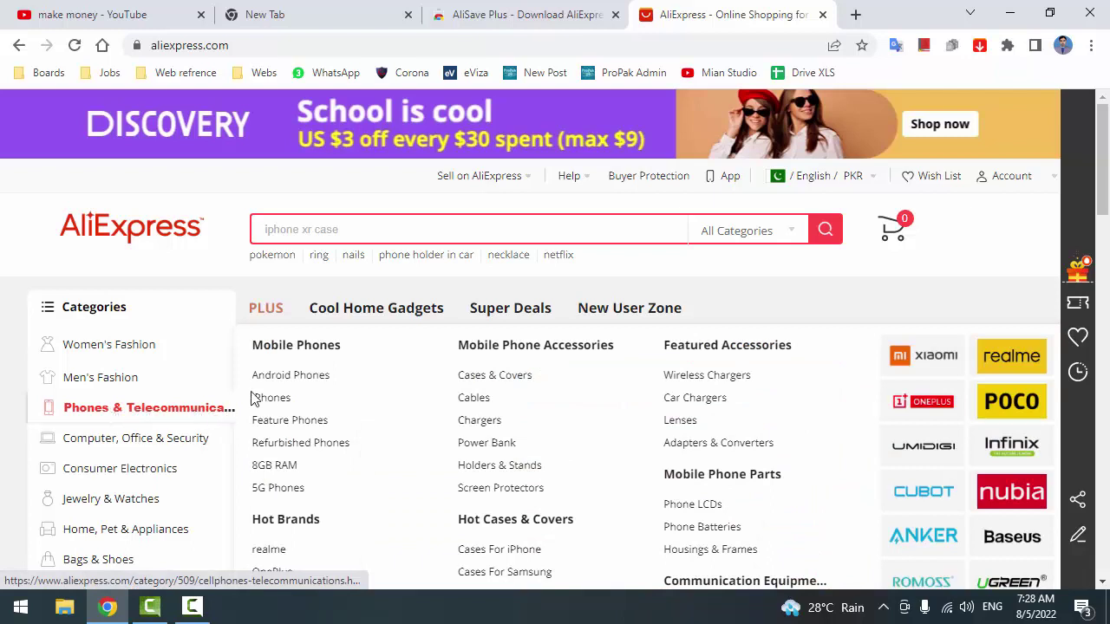
click(297, 382)
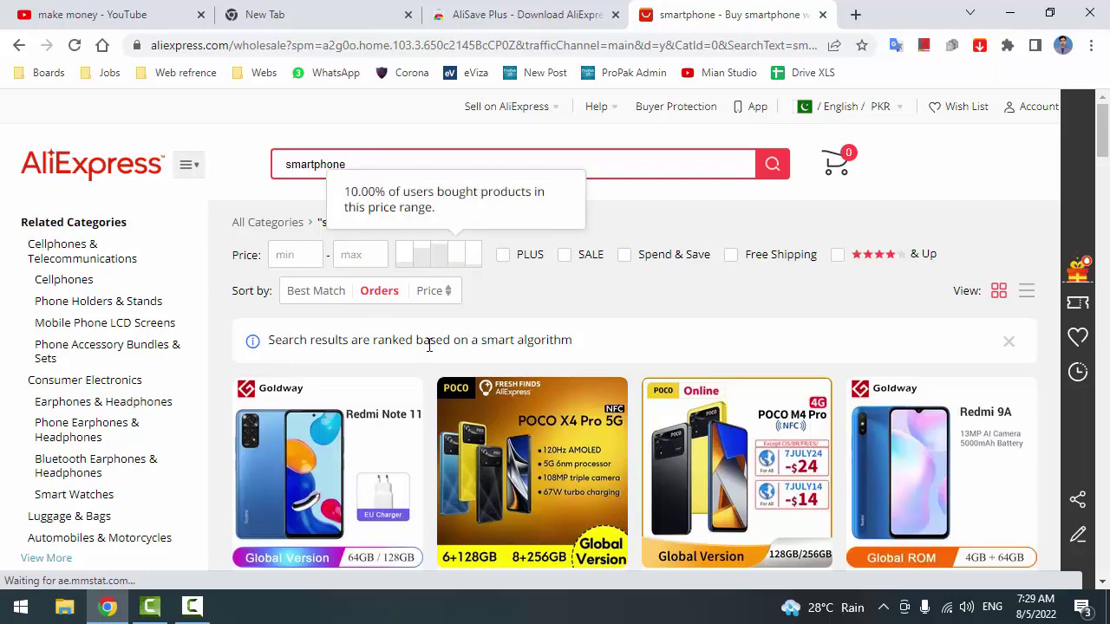
scroll(417, 355, down, 3)
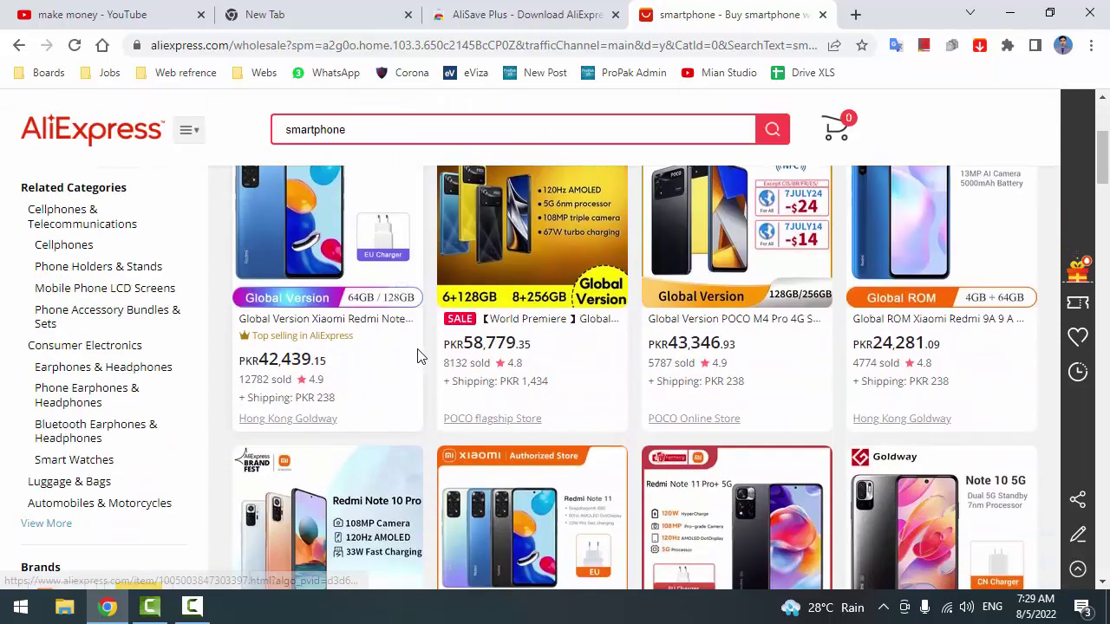
scroll(417, 356, down, 5)
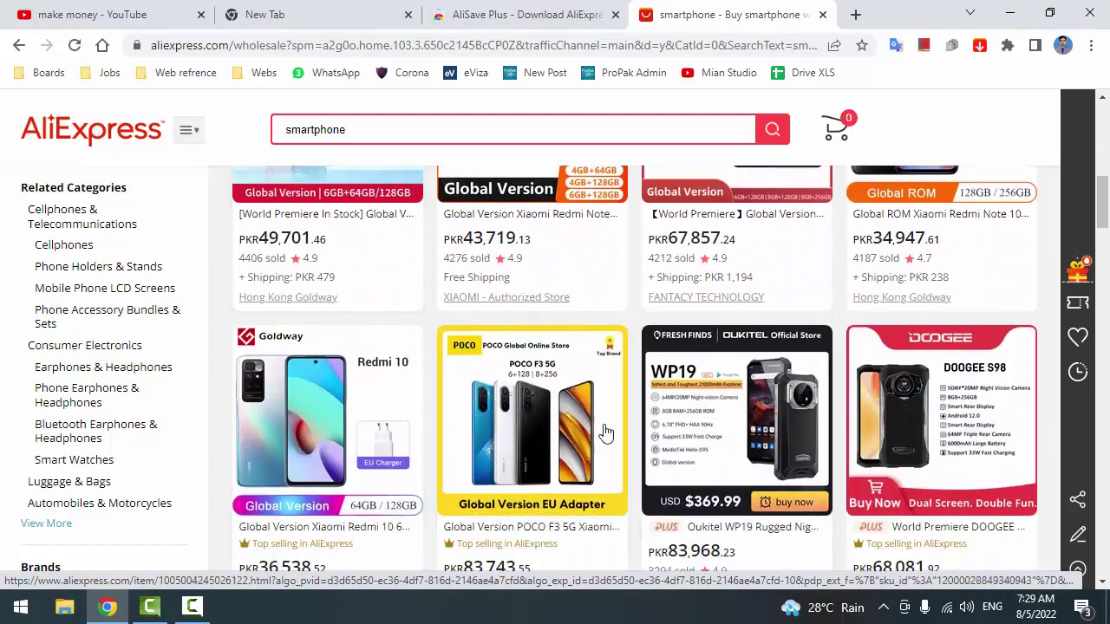
scroll(606, 430, down, 2)
scroll(595, 399, up, 3)
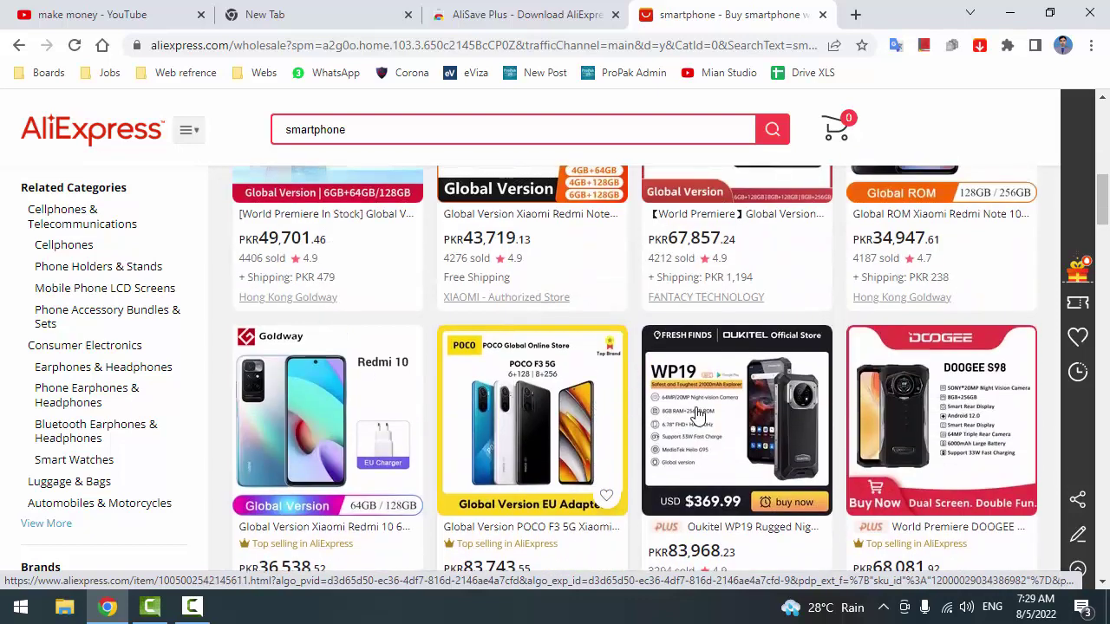
scroll(789, 265, up, 5)
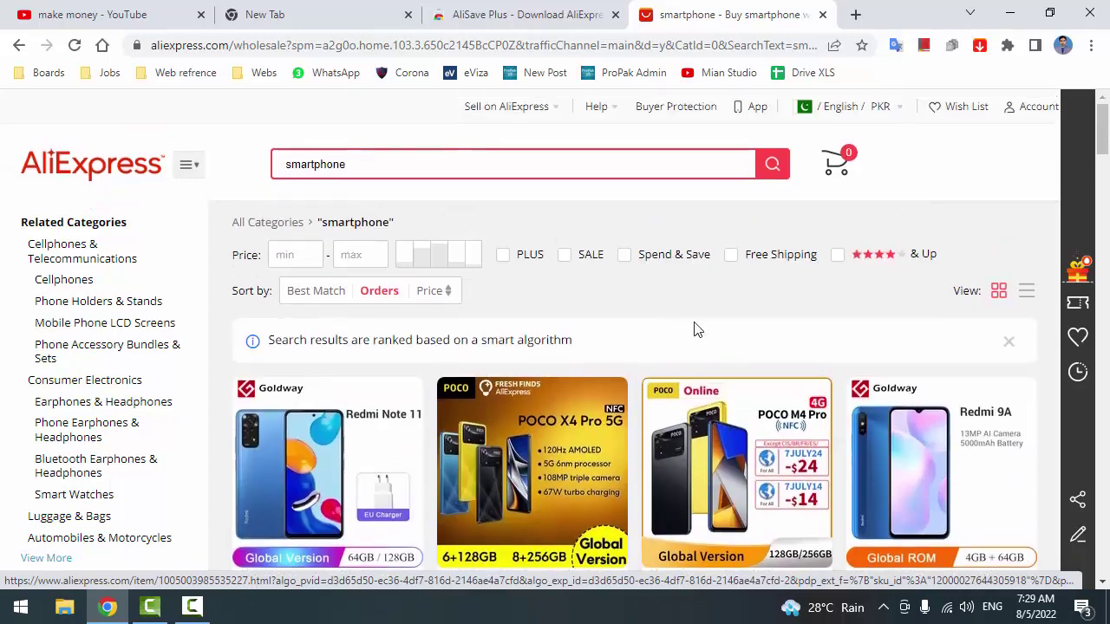
scroll(694, 326, down, 3)
scroll(654, 405, up, 3)
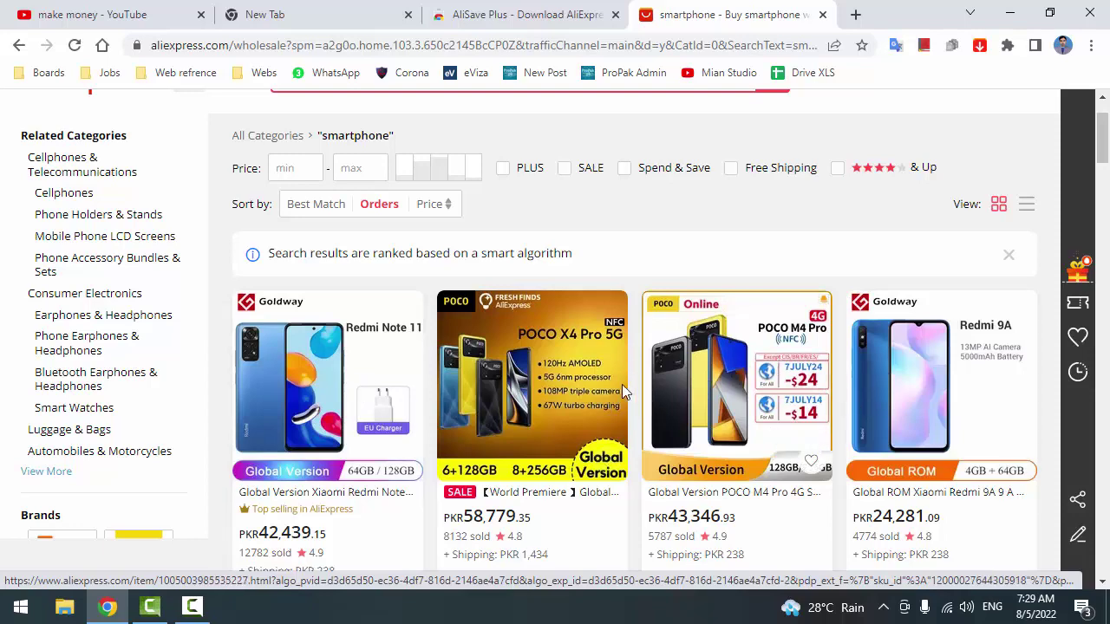
scroll(622, 384, down, 5)
scroll(535, 388, down, 4)
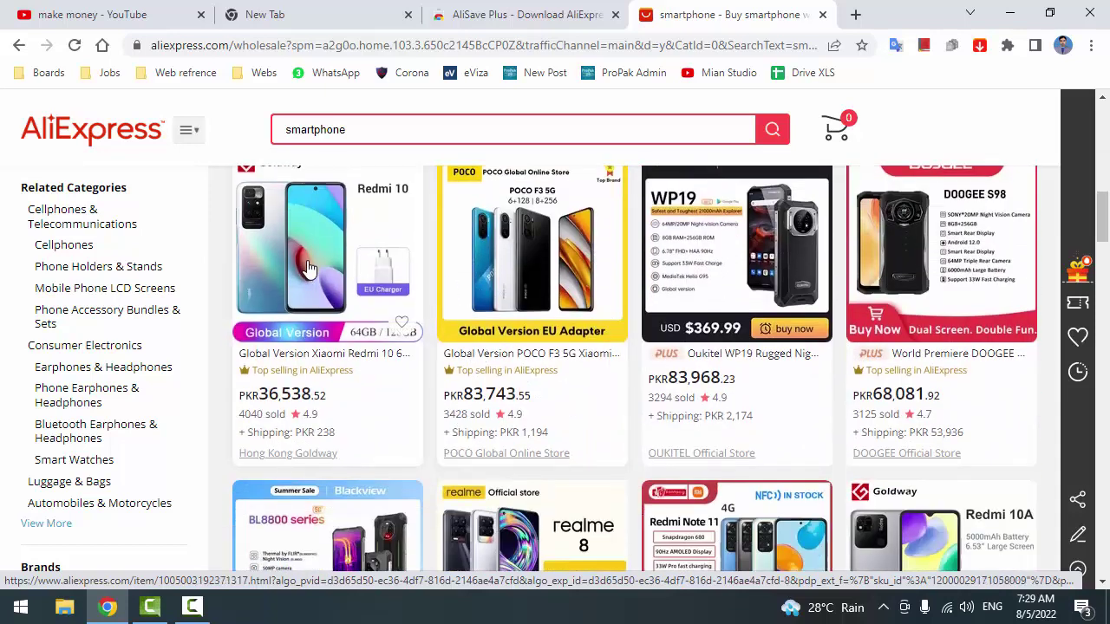
Step: Examine the AliSave Plus download options on the Global Version Xiaomi Redmi 10 product page and close its tab
click(441, 330)
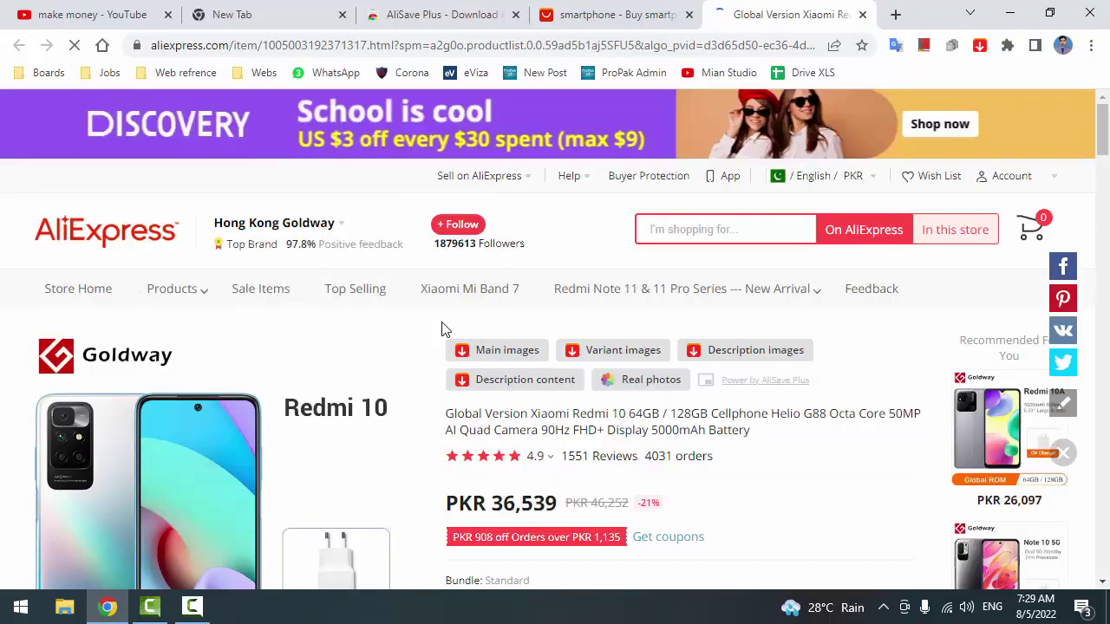
click(351, 195)
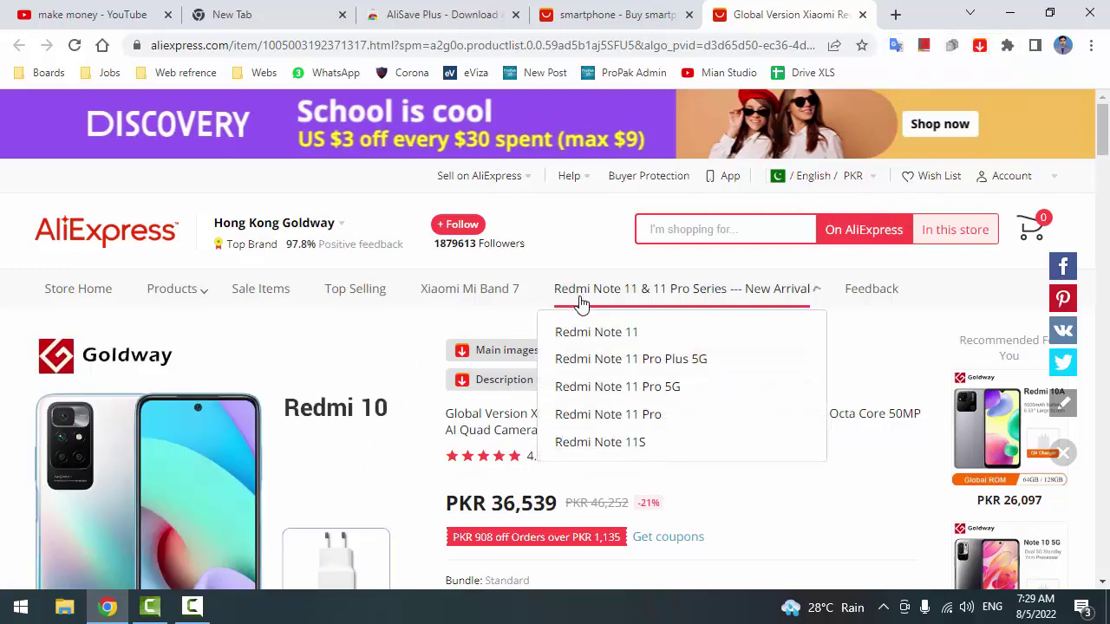
scroll(582, 303, down, 2)
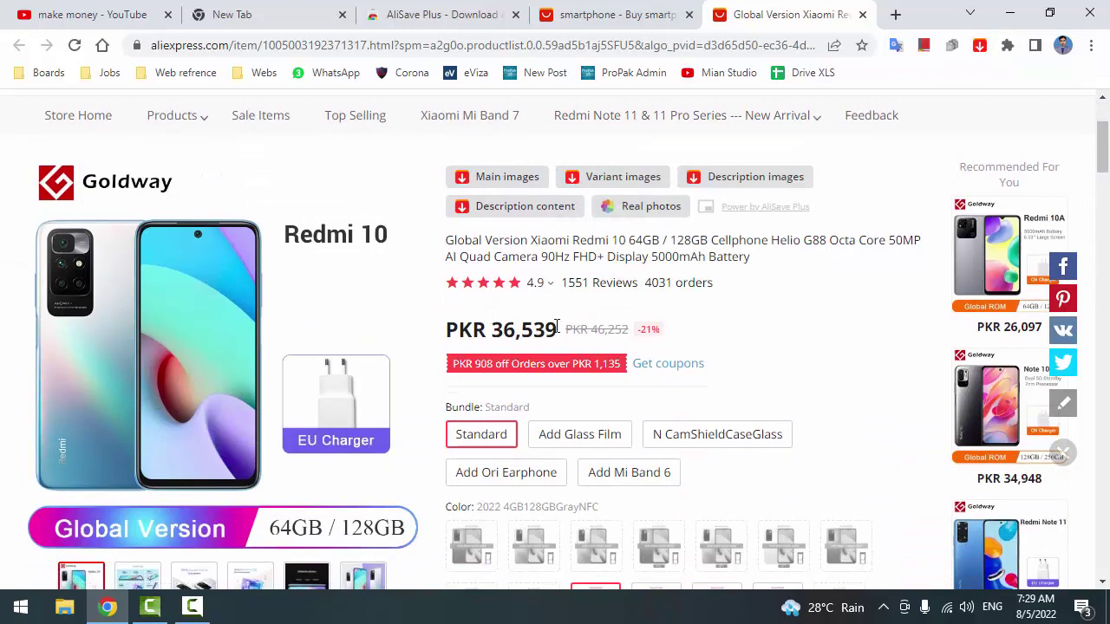
scroll(556, 325, up, 1)
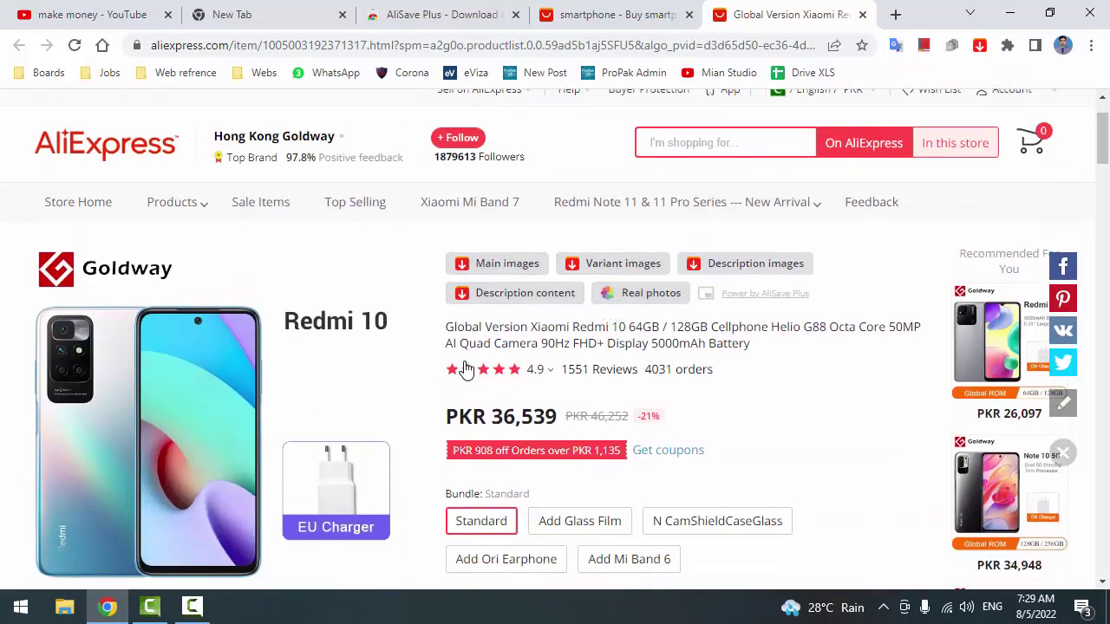
click(862, 15)
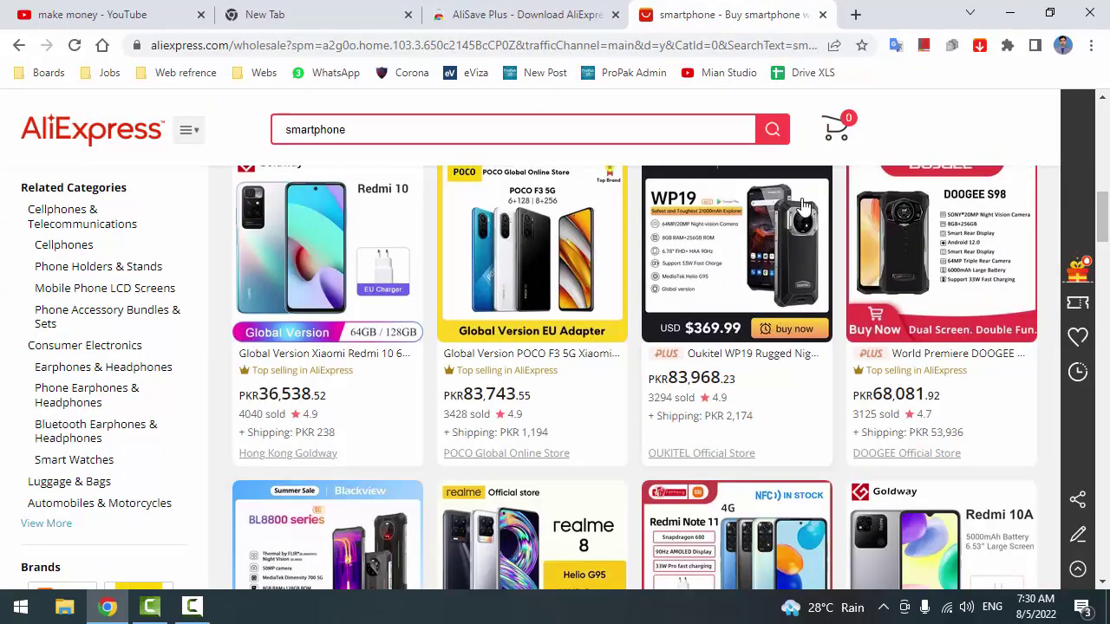
Step: Open the Redmi Note 10 Pro listing from the smartphone results in a new tab
scroll(823, 213, down, 1)
scroll(806, 217, up, 5)
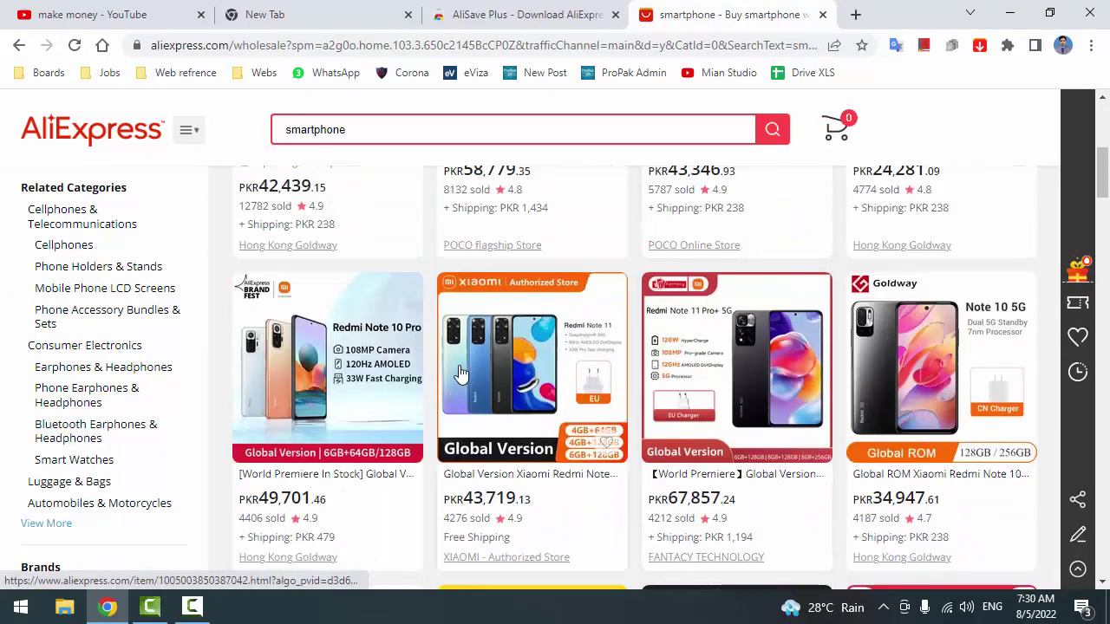
middle_click(360, 371)
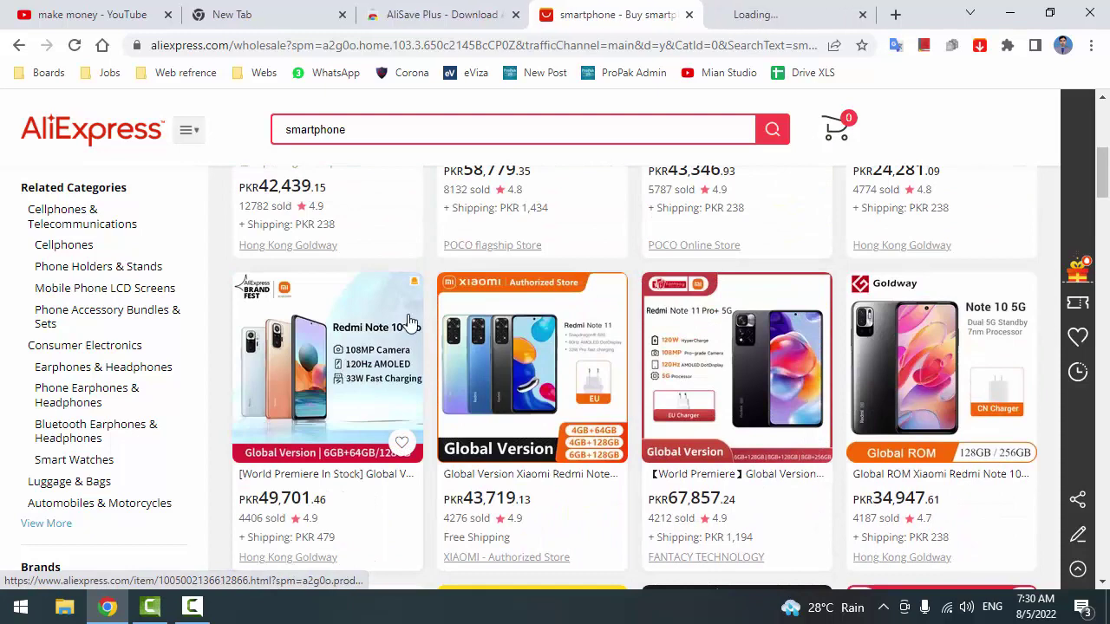
Step: Switch to the Redmi Note 10 Pro product page and download its product video with AliSave Plus
click(792, 6)
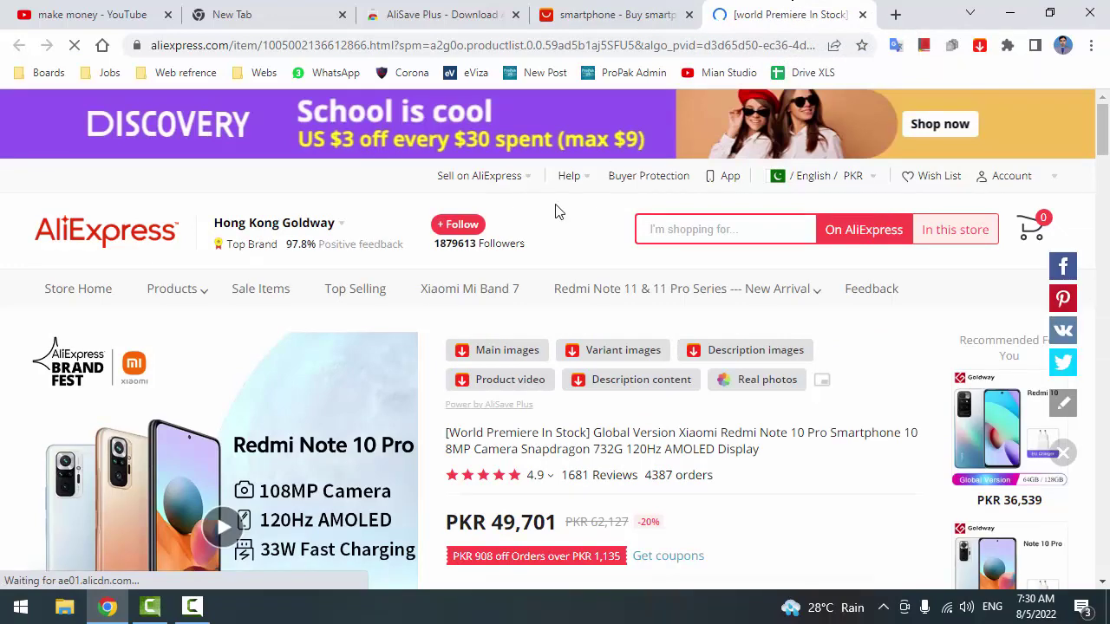
scroll(329, 358, down, 2)
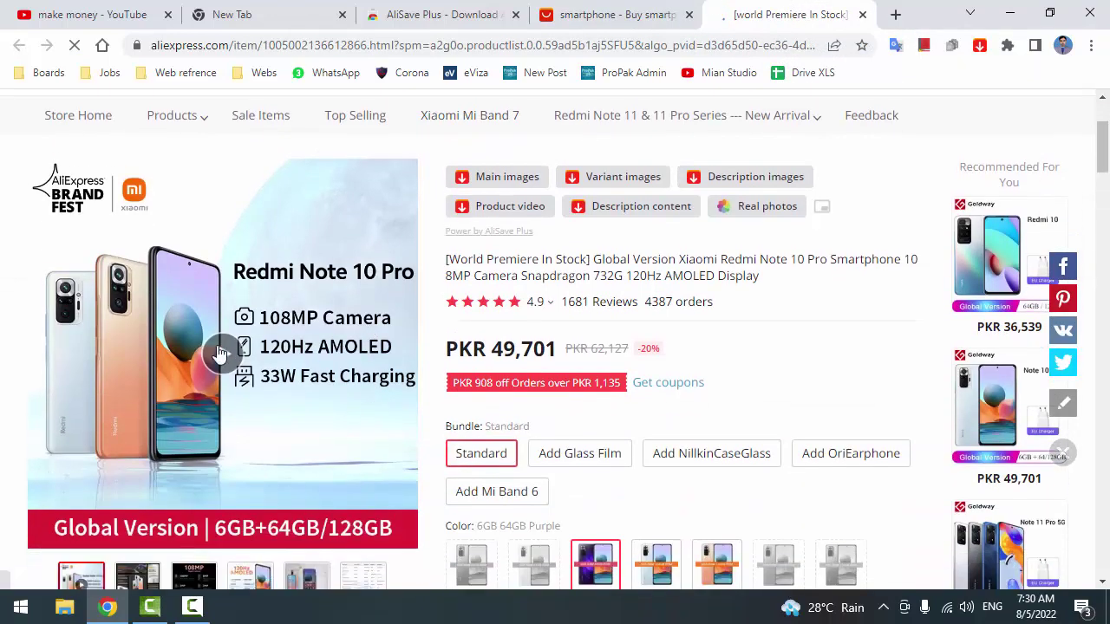
scroll(317, 323, up, 1)
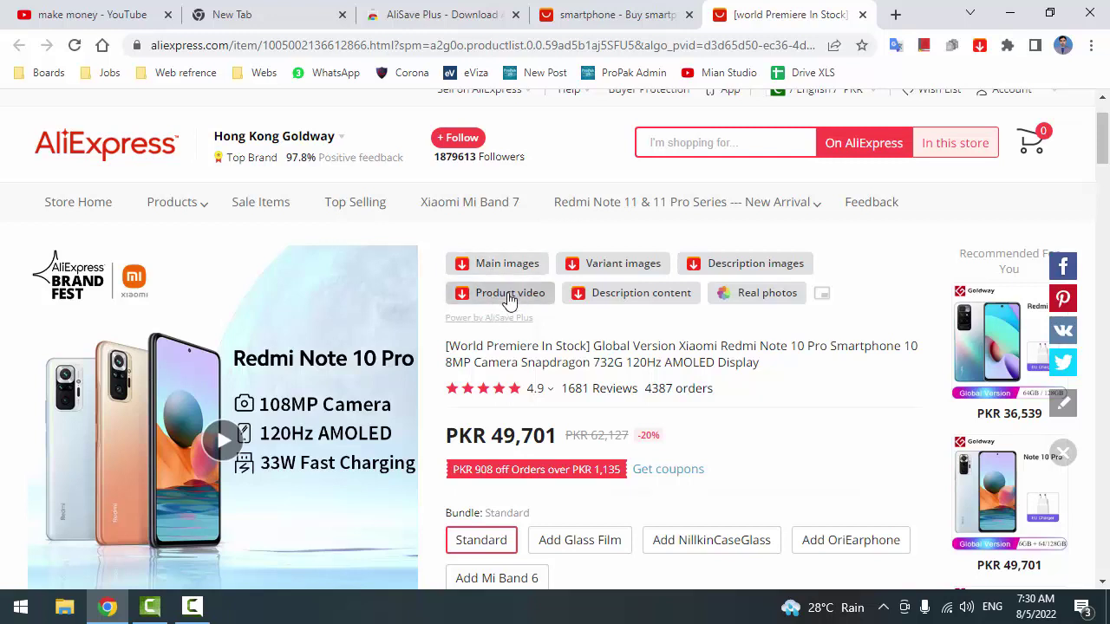
click(509, 297)
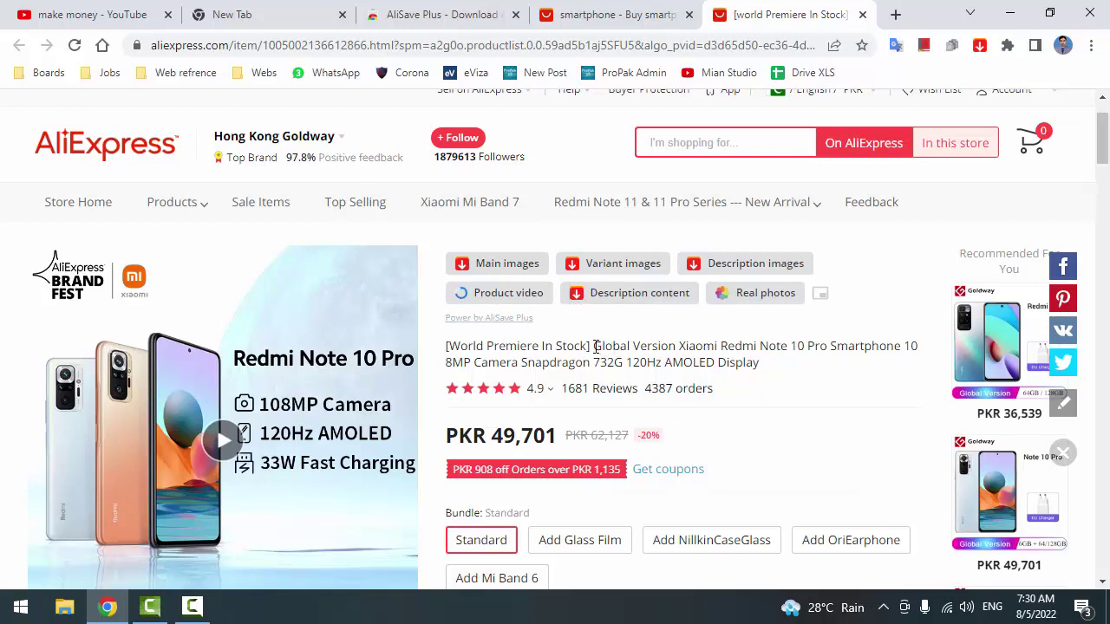
Step: Copy the product title from "Global Version" through "AMOLED Display", leaving out the bracketed prefix
drag(595, 346, 758, 371)
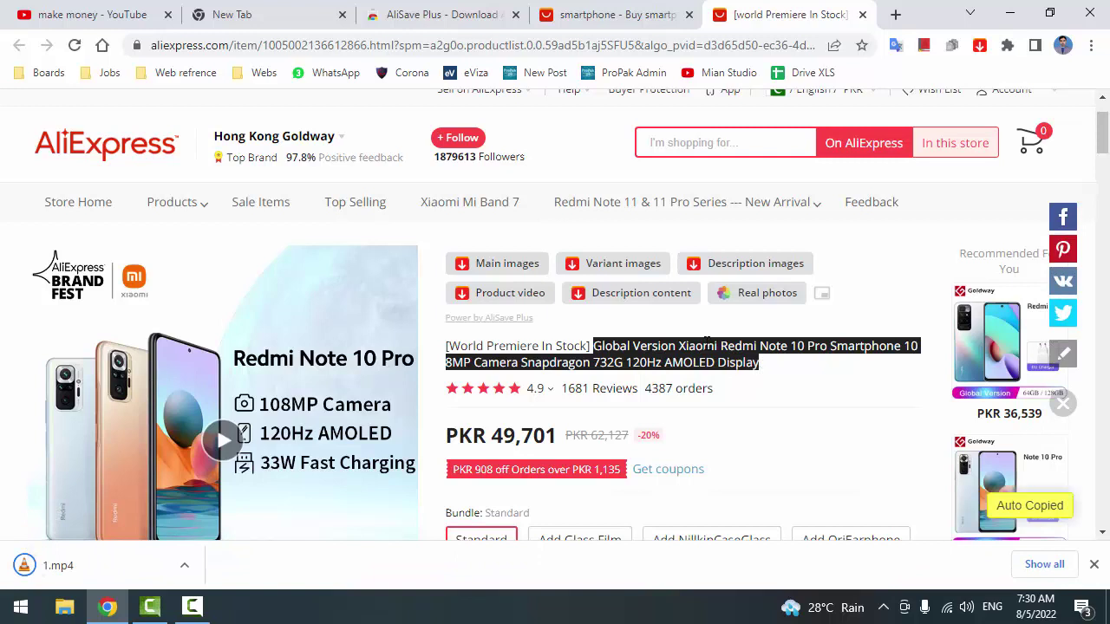
right_click(707, 344)
click(746, 355)
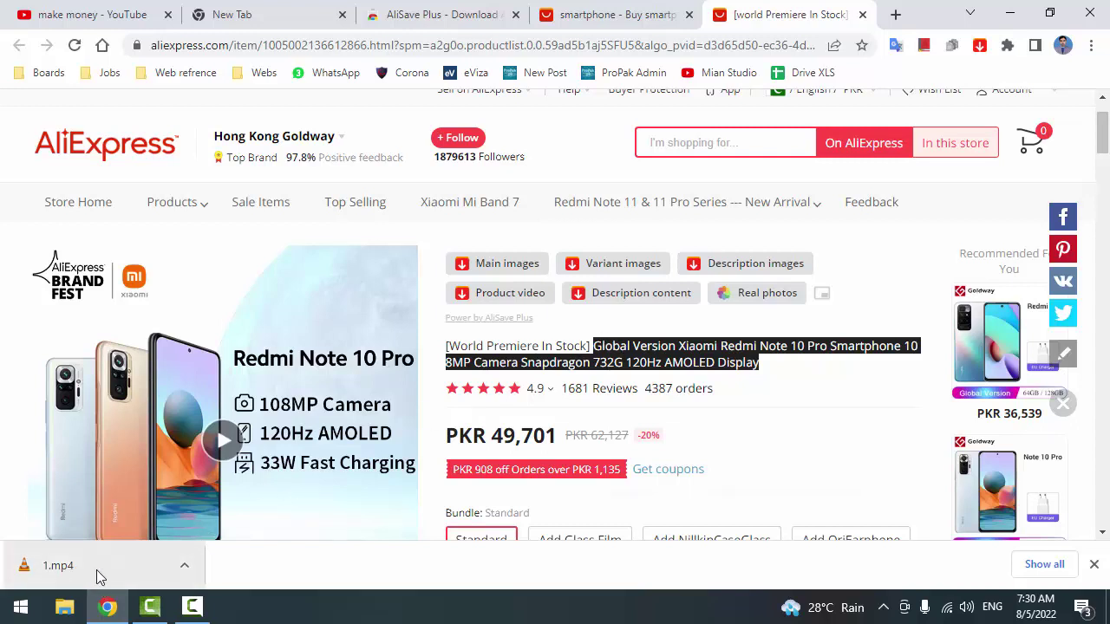
Step: Show the downloaded 1.mp4 in its folder and rename it "Global Version Xiaomi Redmi Note 10 Pro Smartphone 108MP Camera Snapdragon 732G 120Hz AMOLED Display"
click(186, 568)
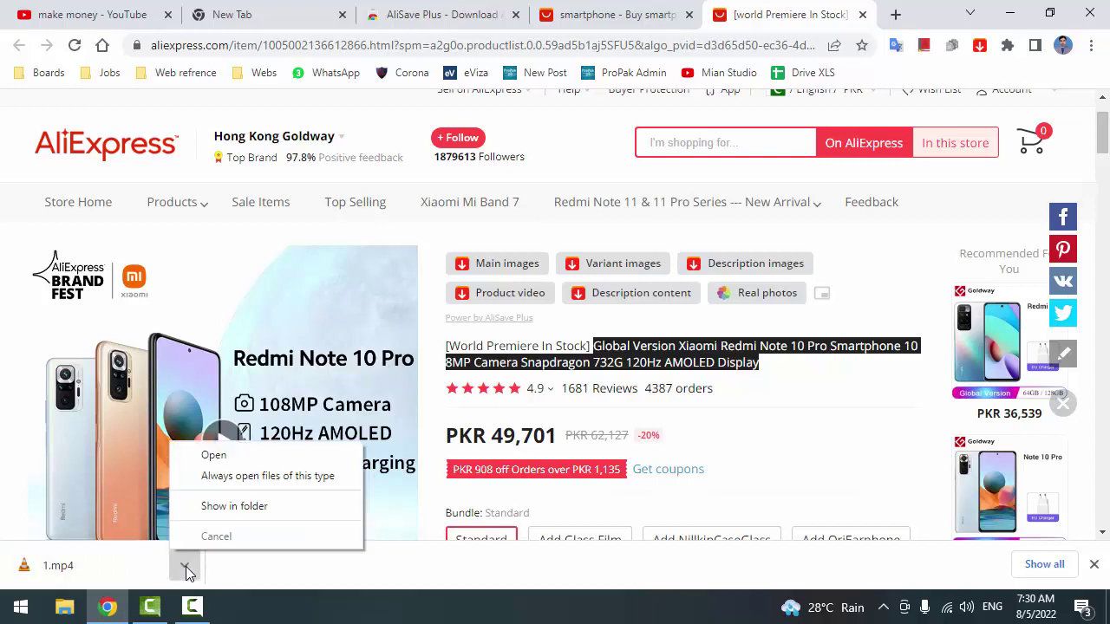
click(240, 509)
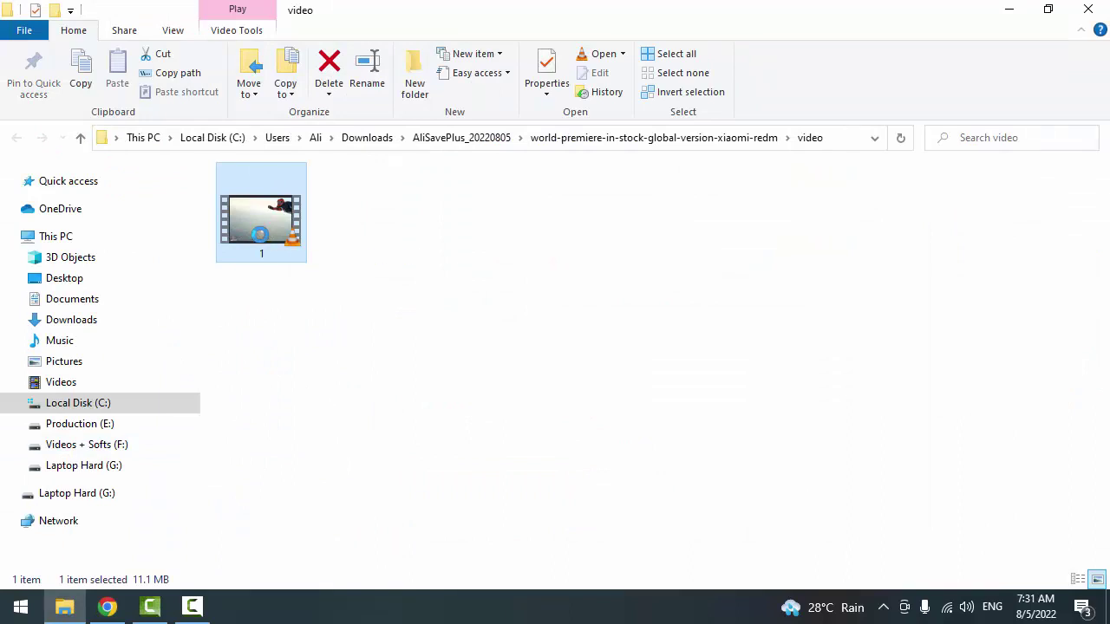
right_click(260, 234)
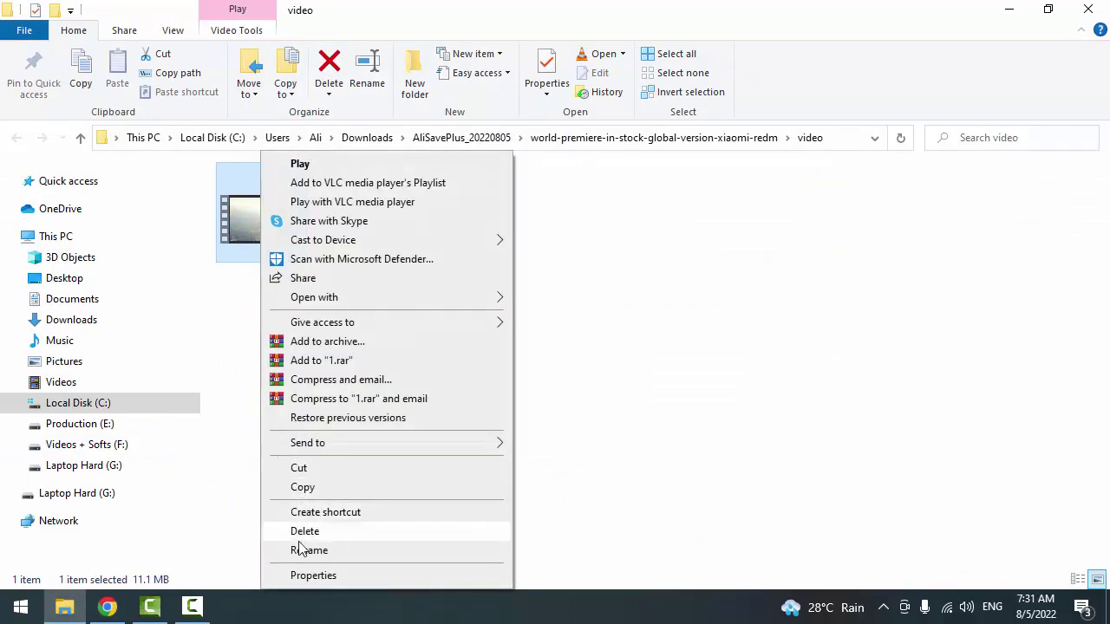
click(314, 551)
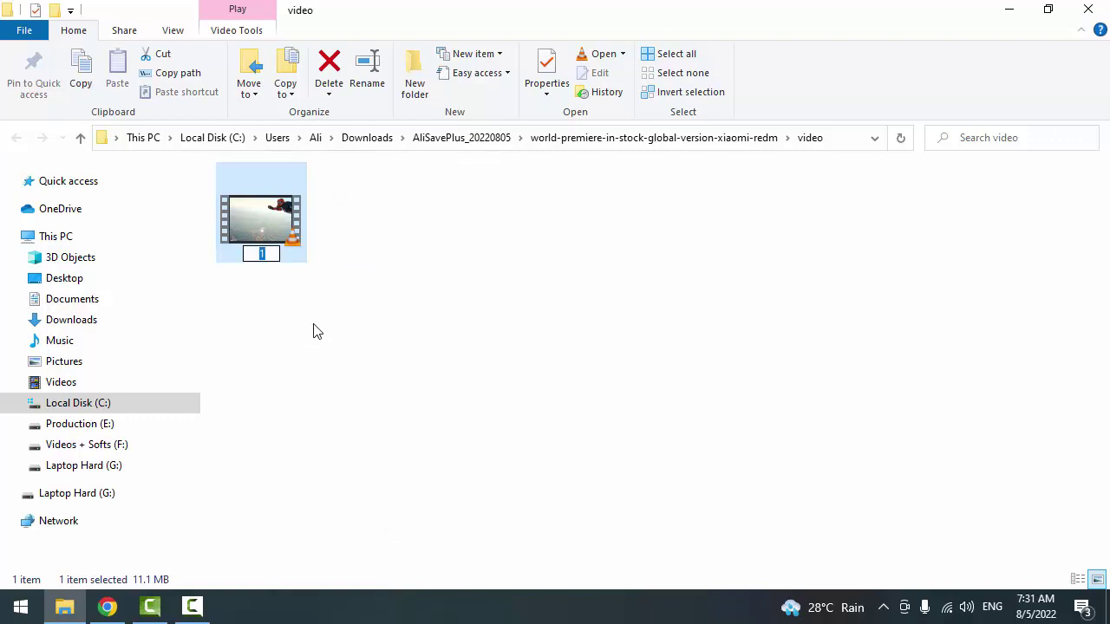
key(ctrl+v)
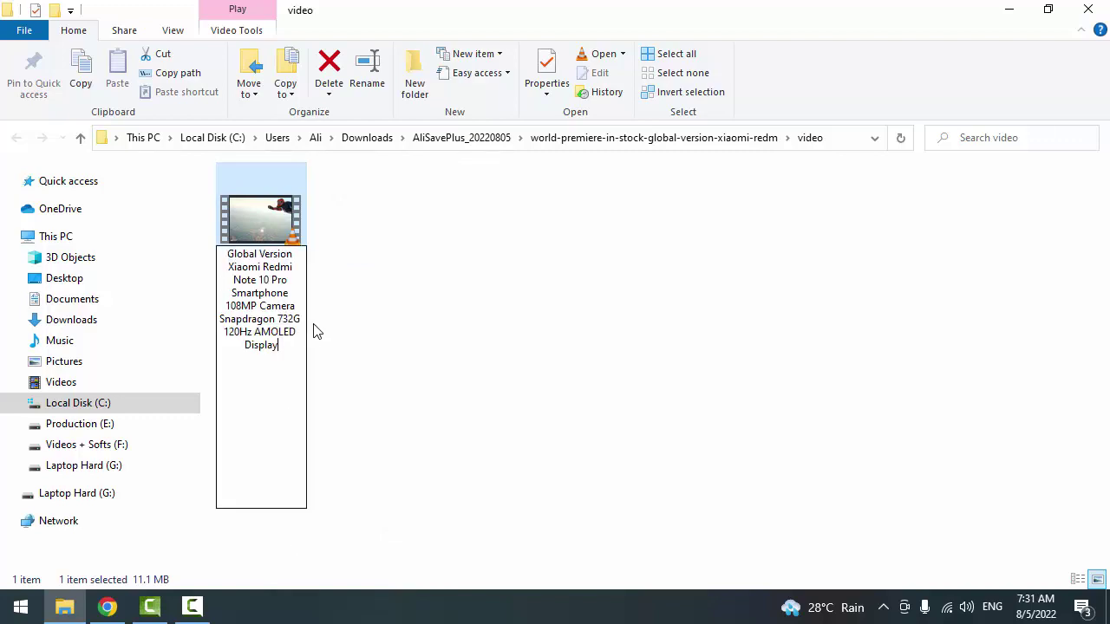
click(378, 270)
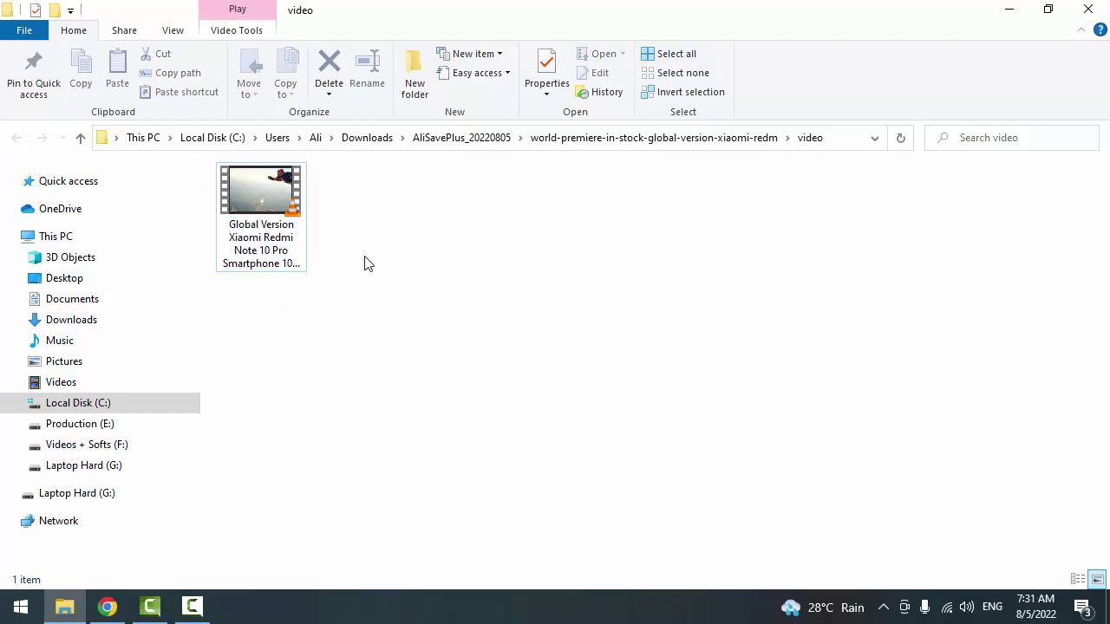
Step: Browse from Downloads through AliSavePlus_20220805 and the product folder to the renamed file in the video folder
click(68, 322)
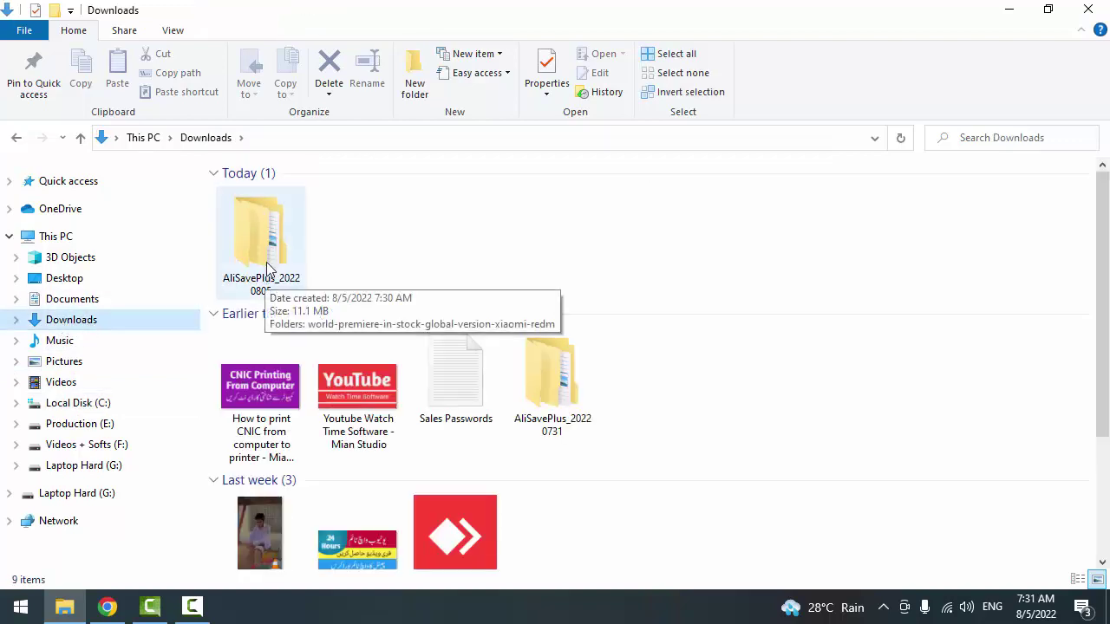
double_click(266, 264)
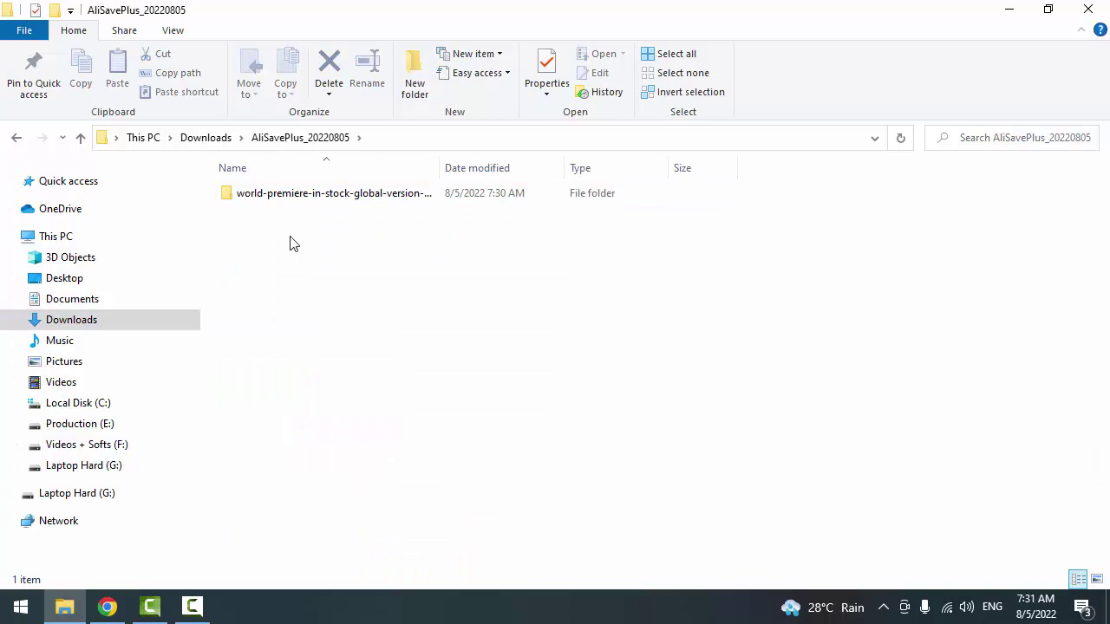
click(317, 199)
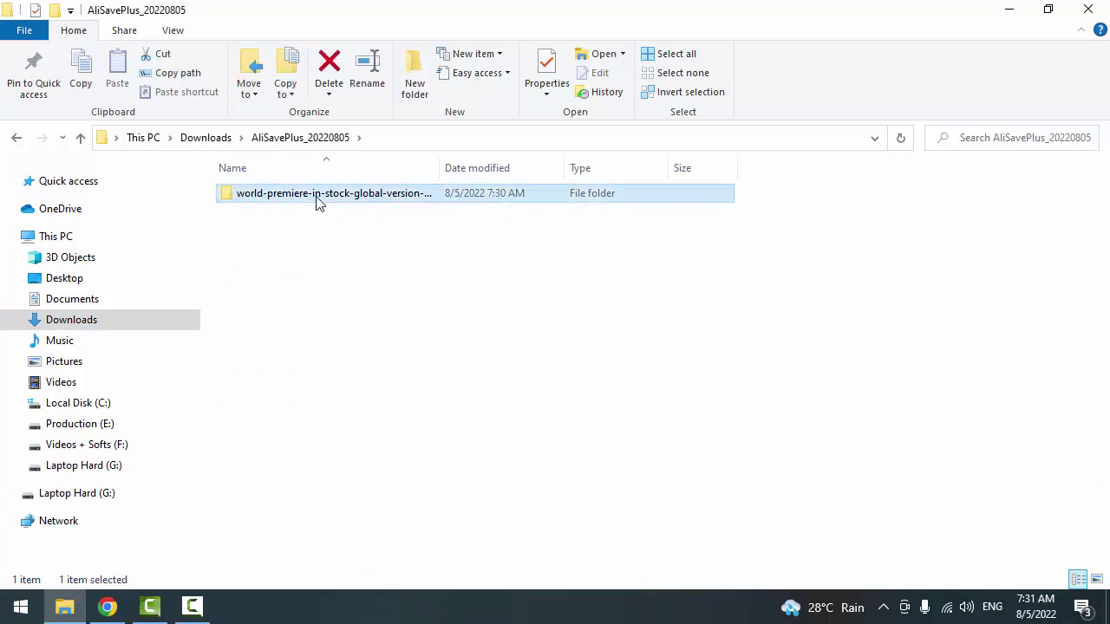
double_click(316, 199)
double_click(252, 199)
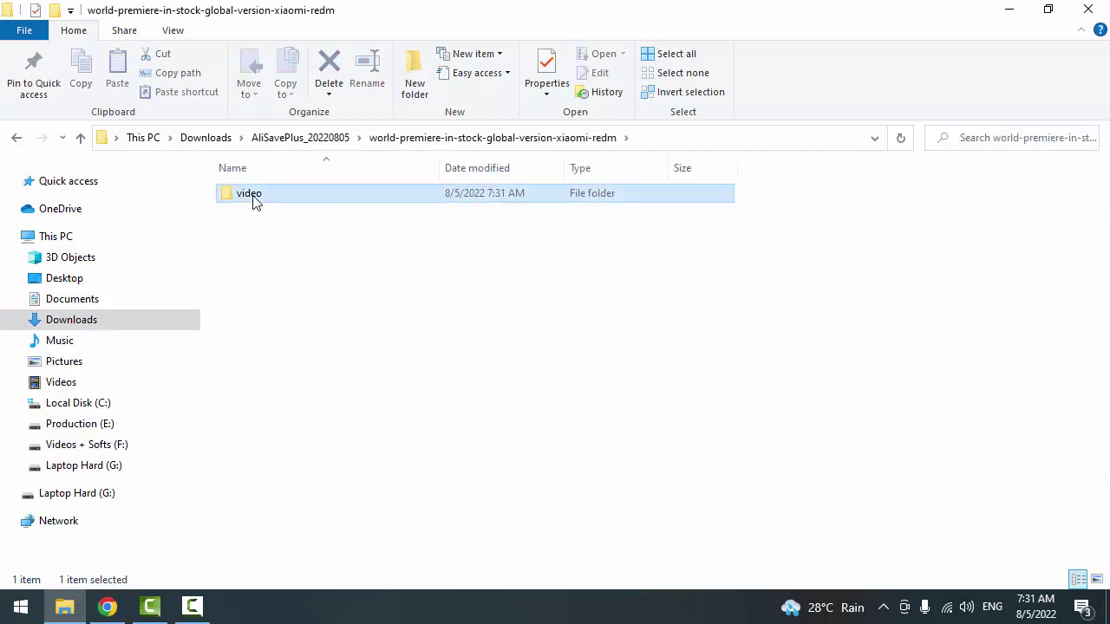
click(256, 251)
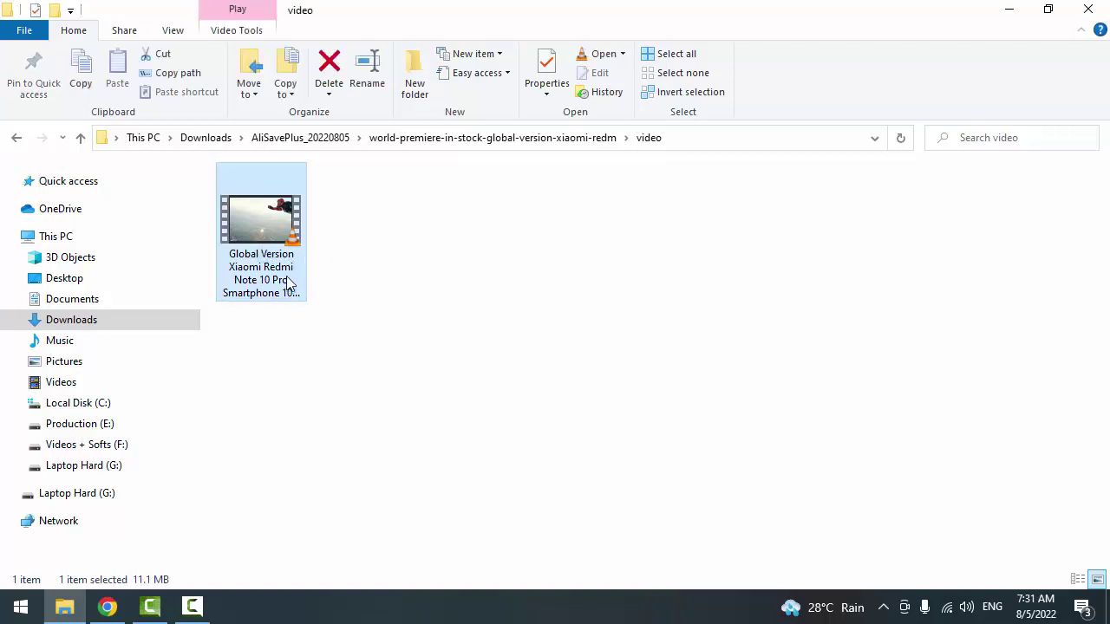
mouse_move(257, 284)
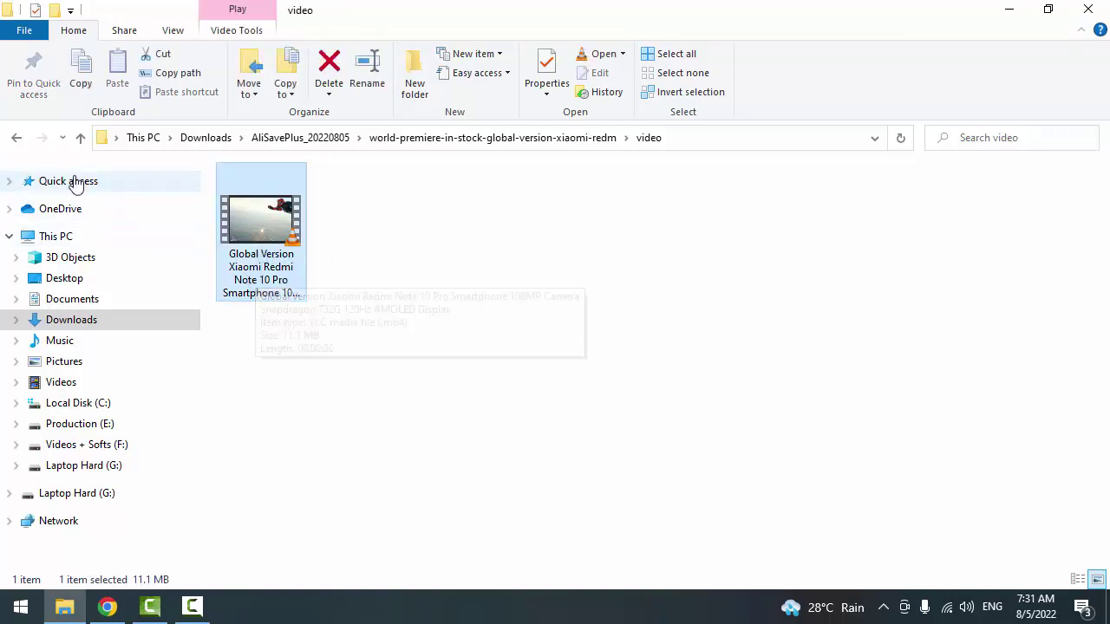
Step: Return to Downloads and go through the AliSavePlus_20220805 folder structure again, ending in the product folder
click(16, 138)
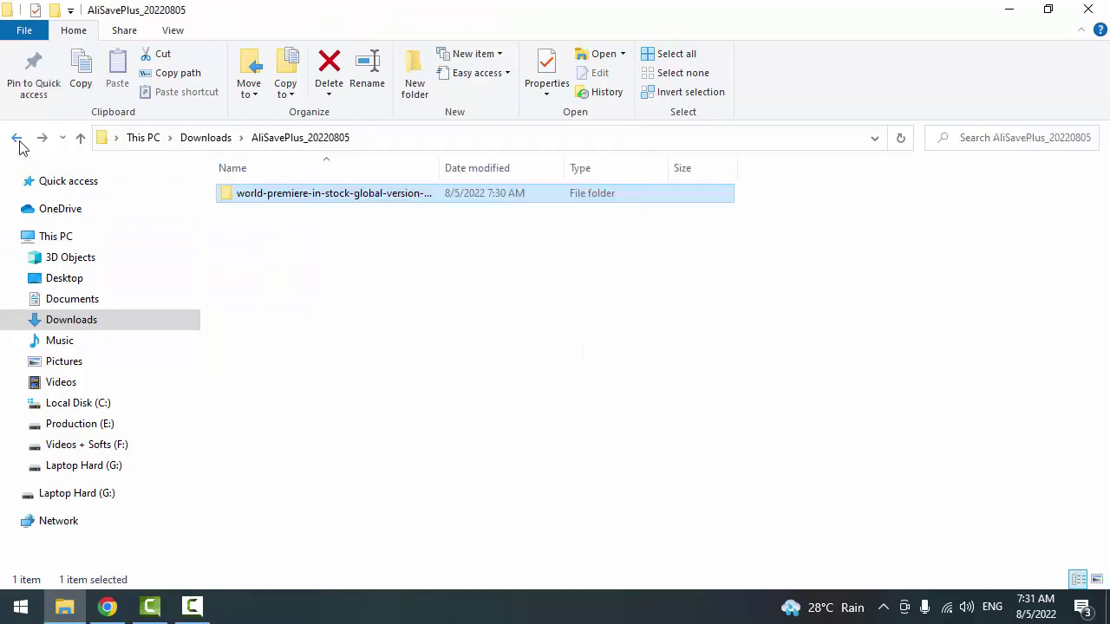
click(18, 141)
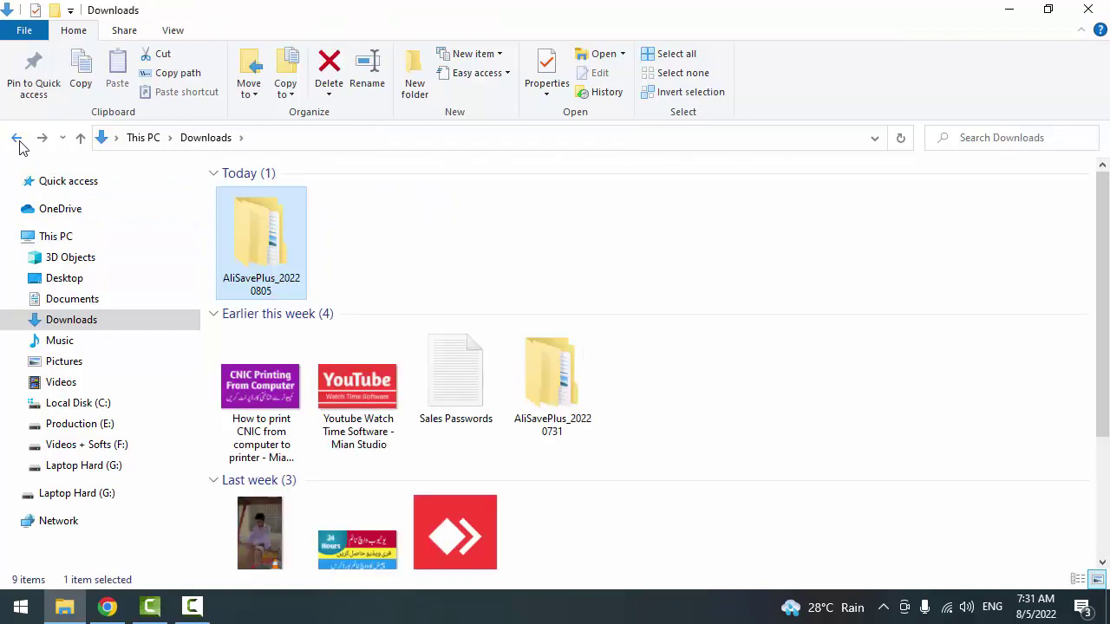
double_click(262, 231)
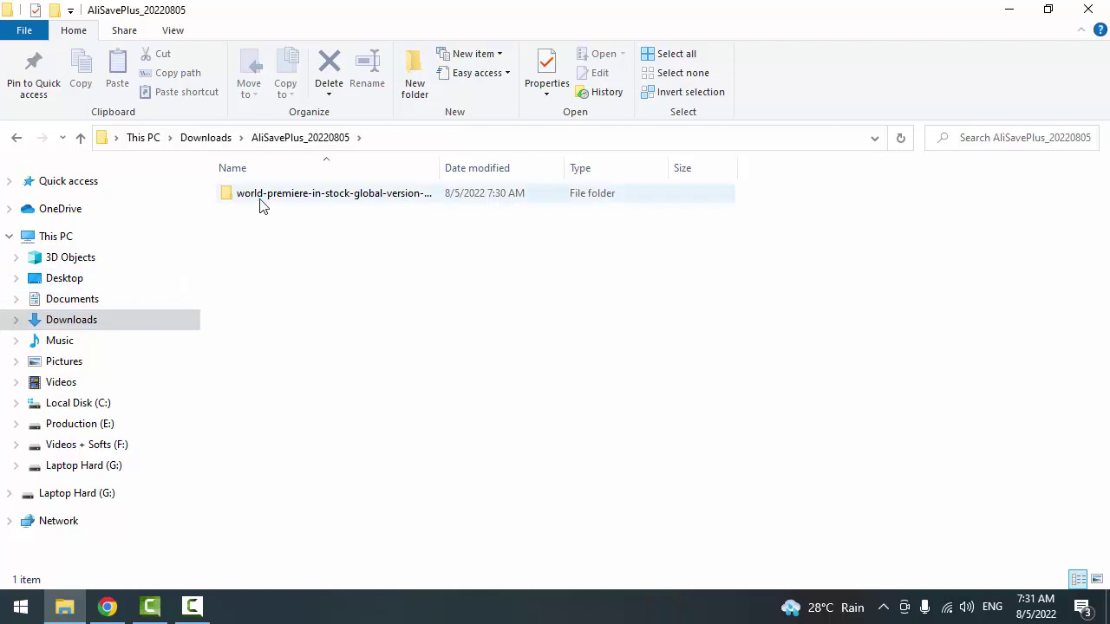
double_click(260, 193)
double_click(260, 193)
click(18, 139)
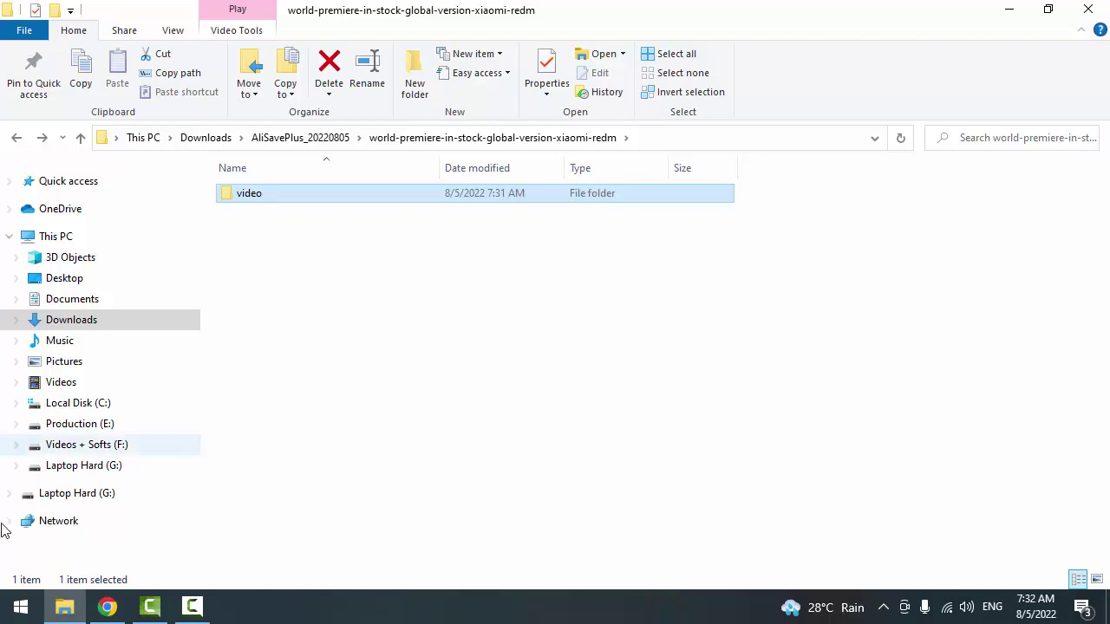
Step: Switch back to Chrome, close the Redmi Note 10 Pro tab and look through the smartphone results to the last row of page 1
click(108, 607)
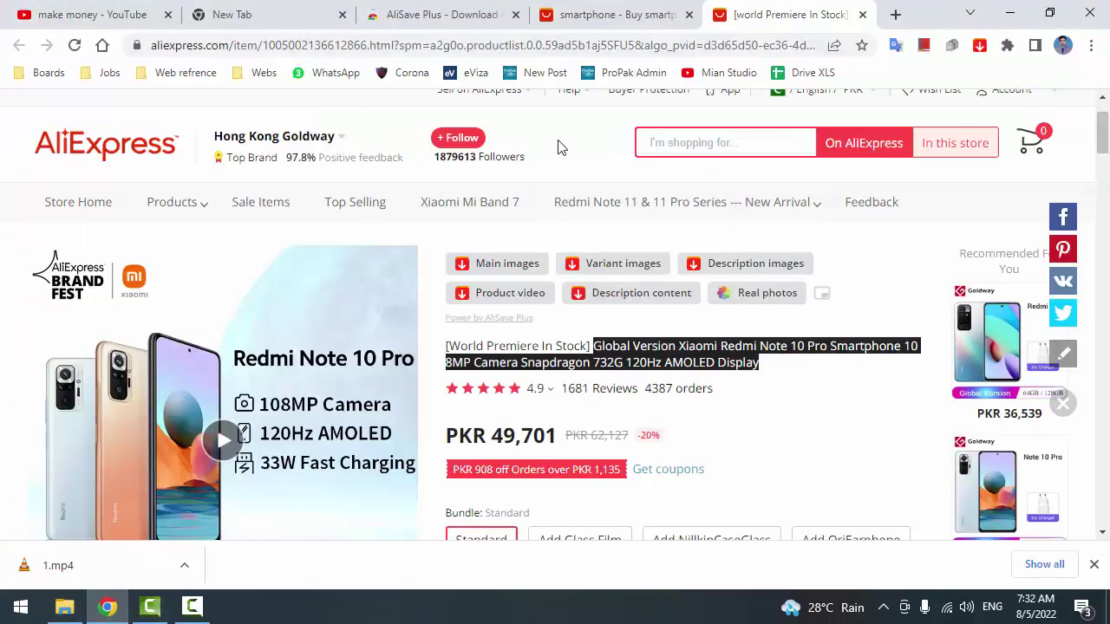
click(862, 14)
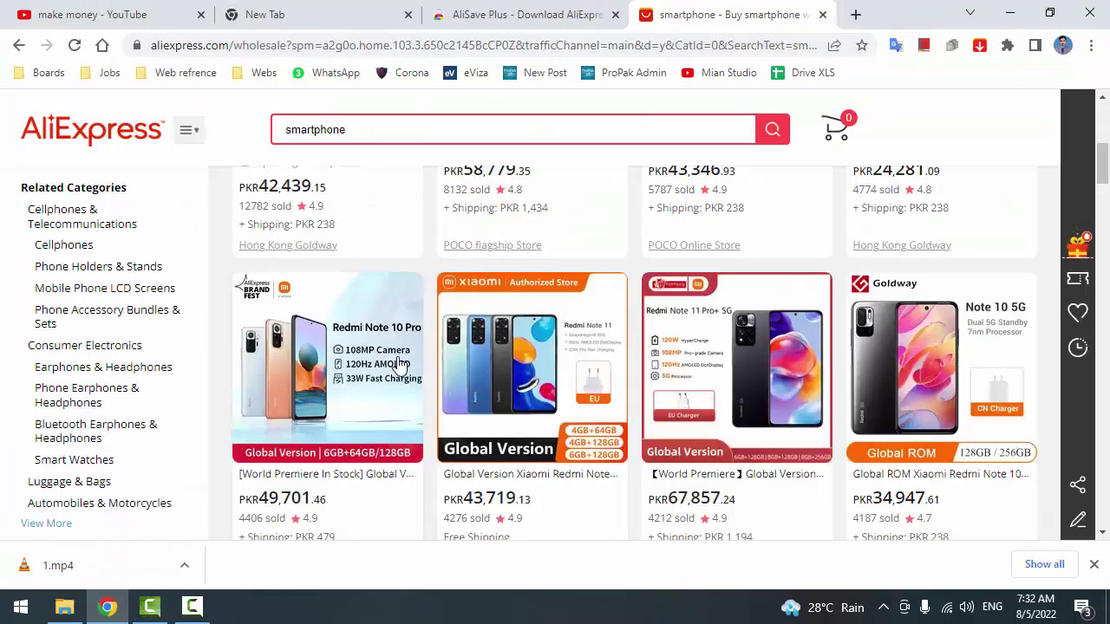
scroll(774, 364, down, 10)
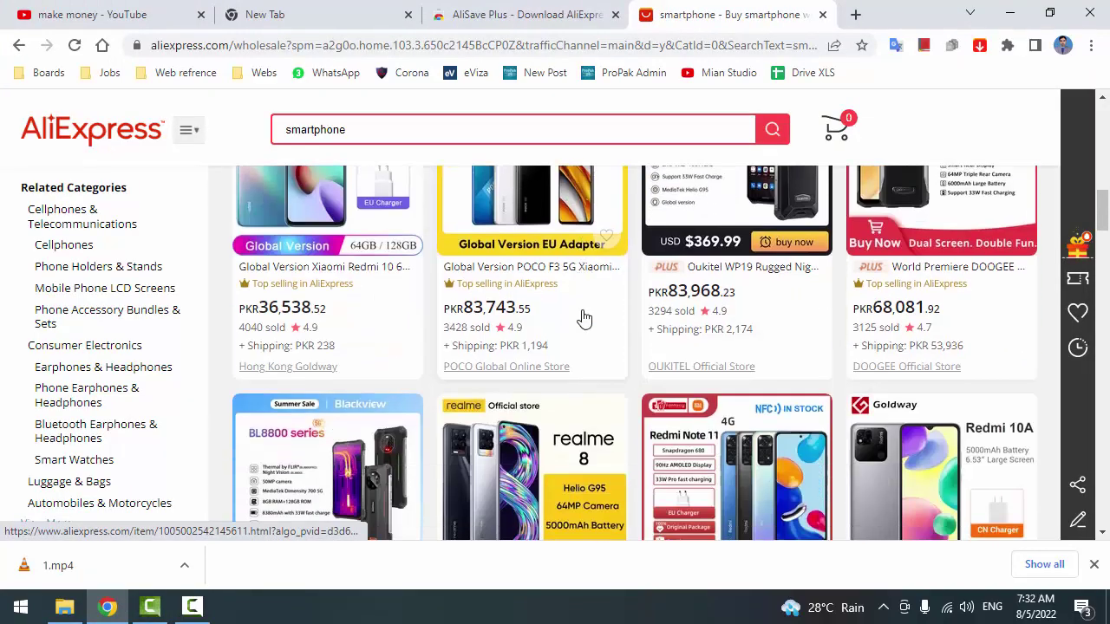
scroll(639, 324, down, 5)
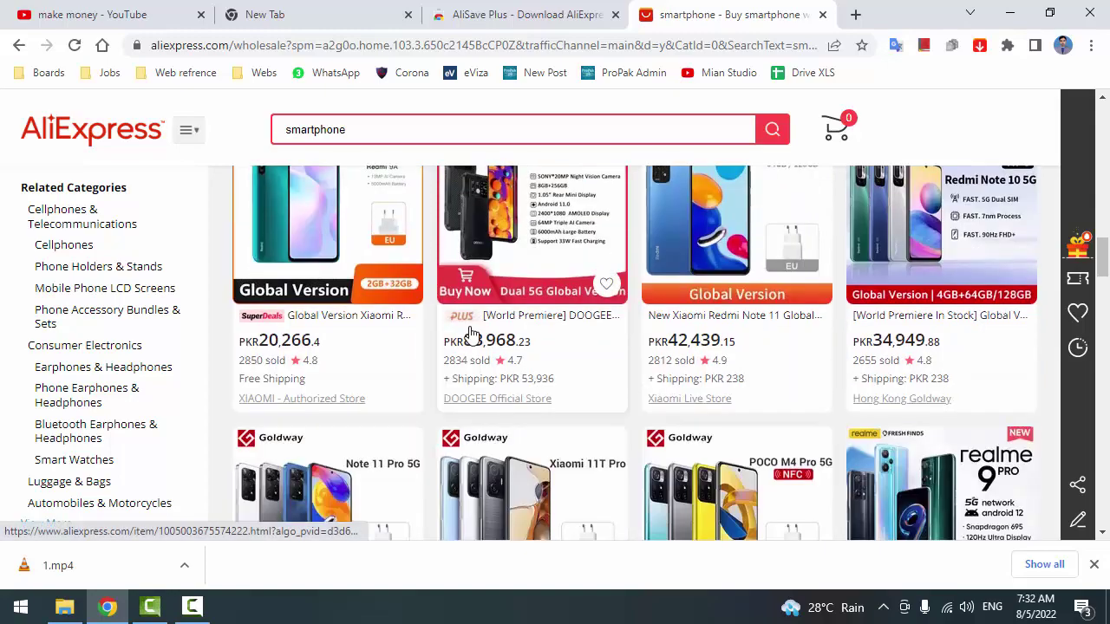
scroll(468, 334, down, 12)
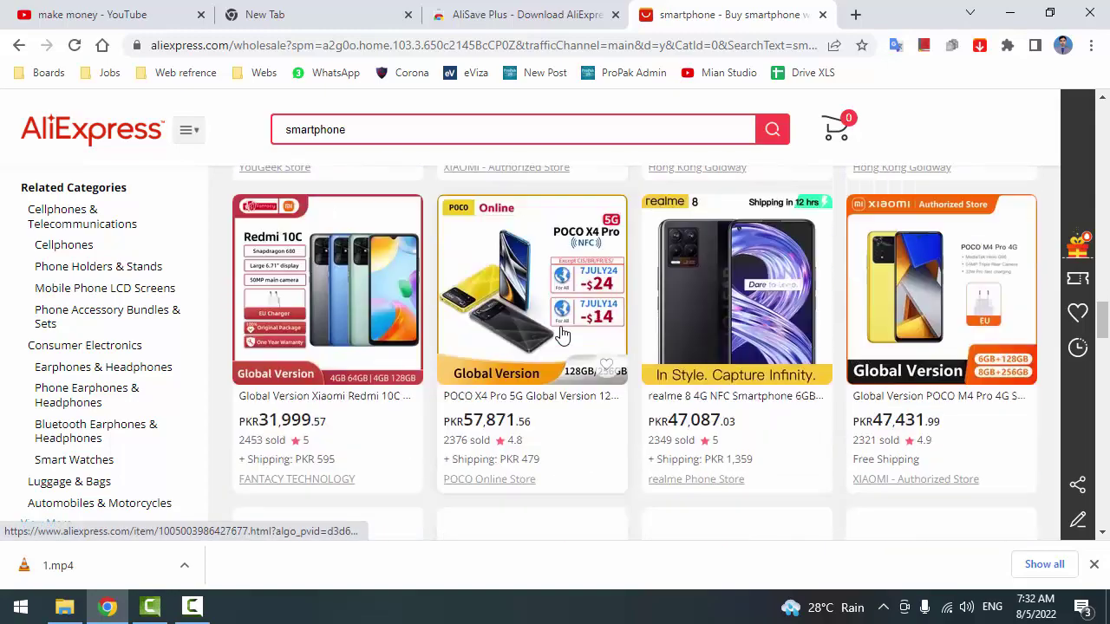
scroll(562, 333, down, 12)
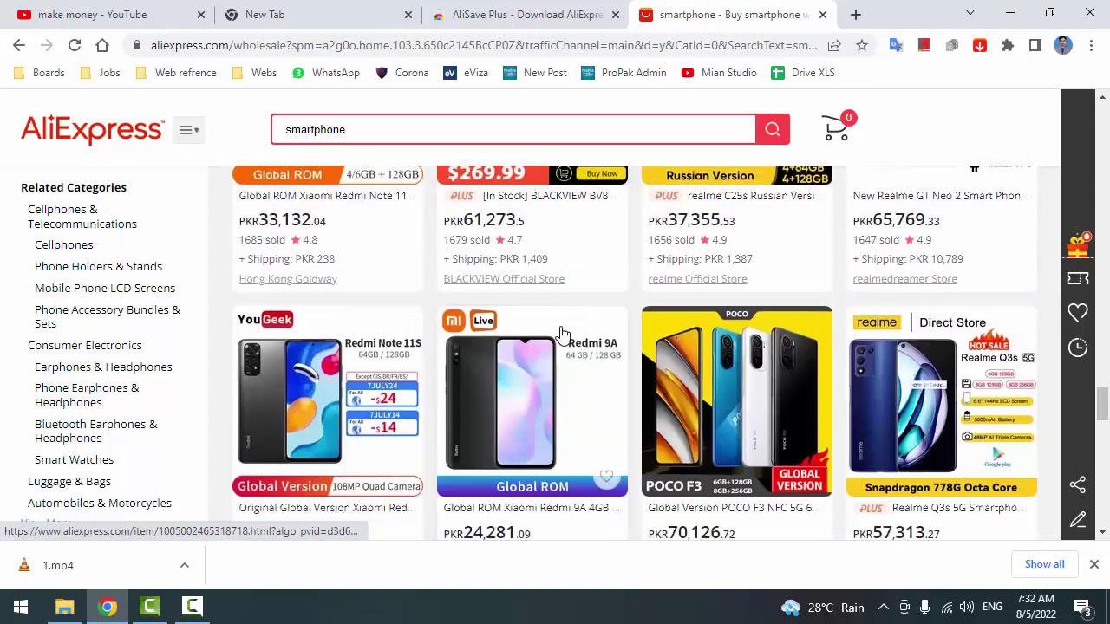
scroll(561, 333, down, 8)
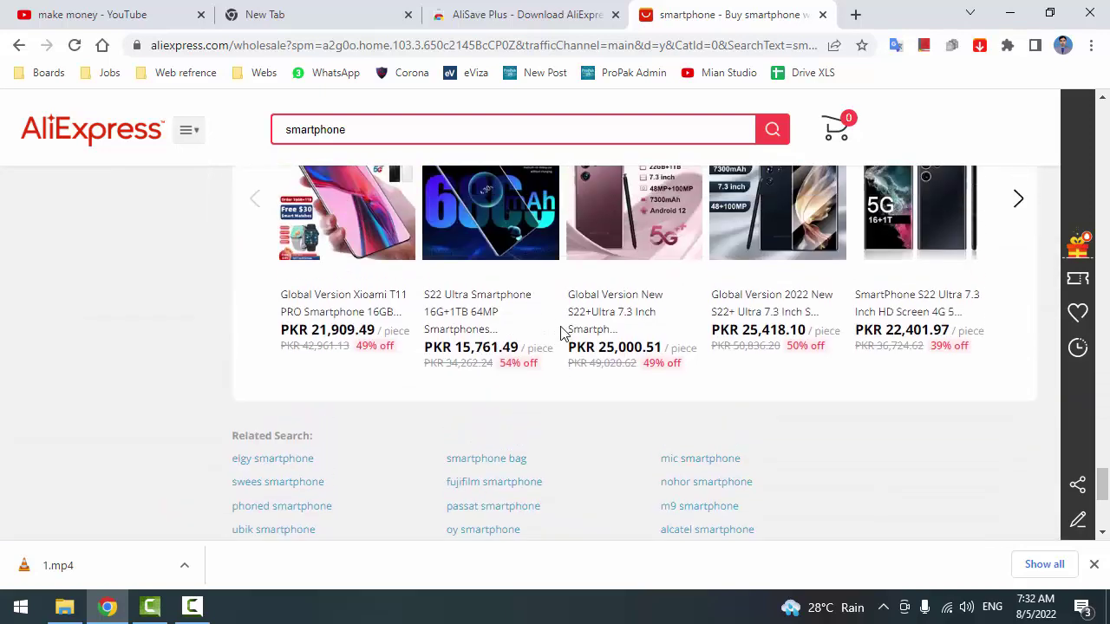
scroll(562, 333, up, 3)
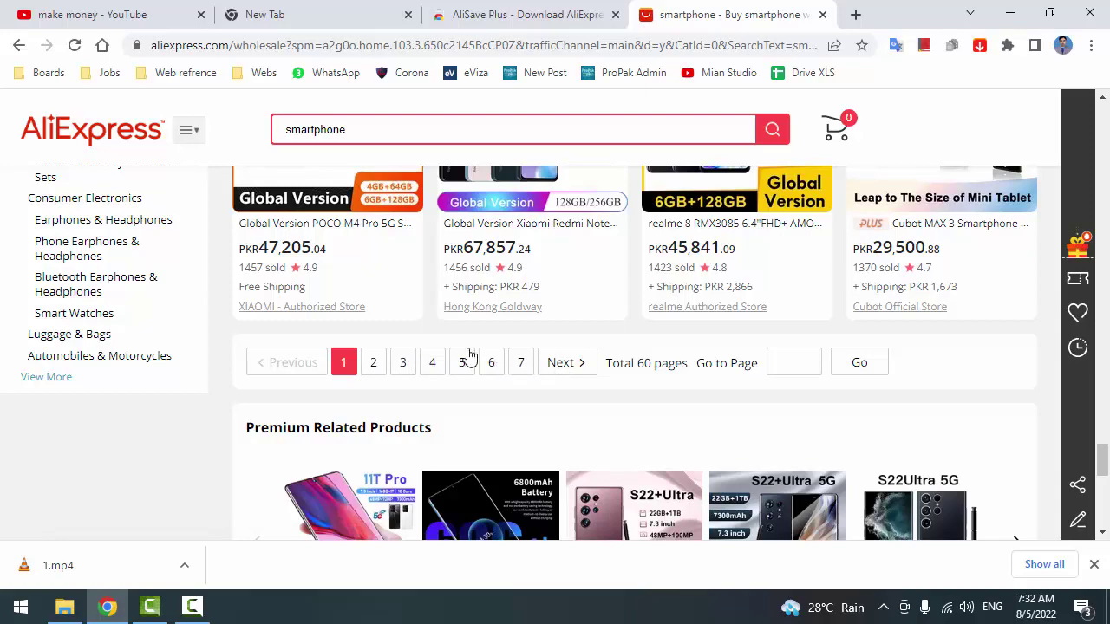
scroll(467, 354, up, 2)
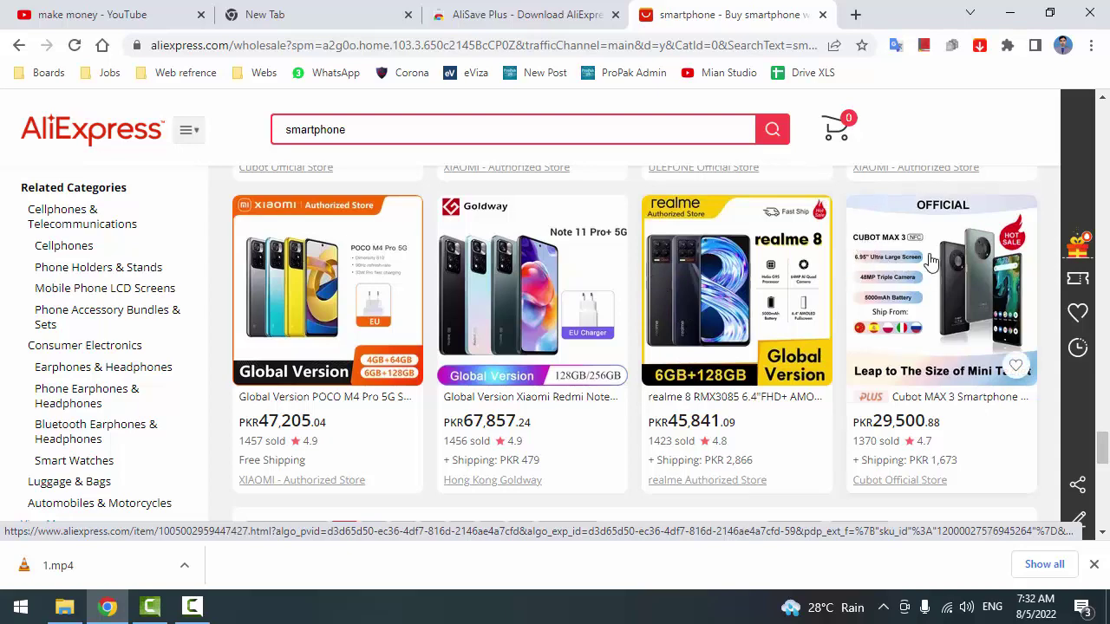
Step: Open the Cubot MAX 3, realme 8, Redmi Note 11 Pro+ 5G and POCO M4 Pro 5G listings in new tabs
right_click(903, 267)
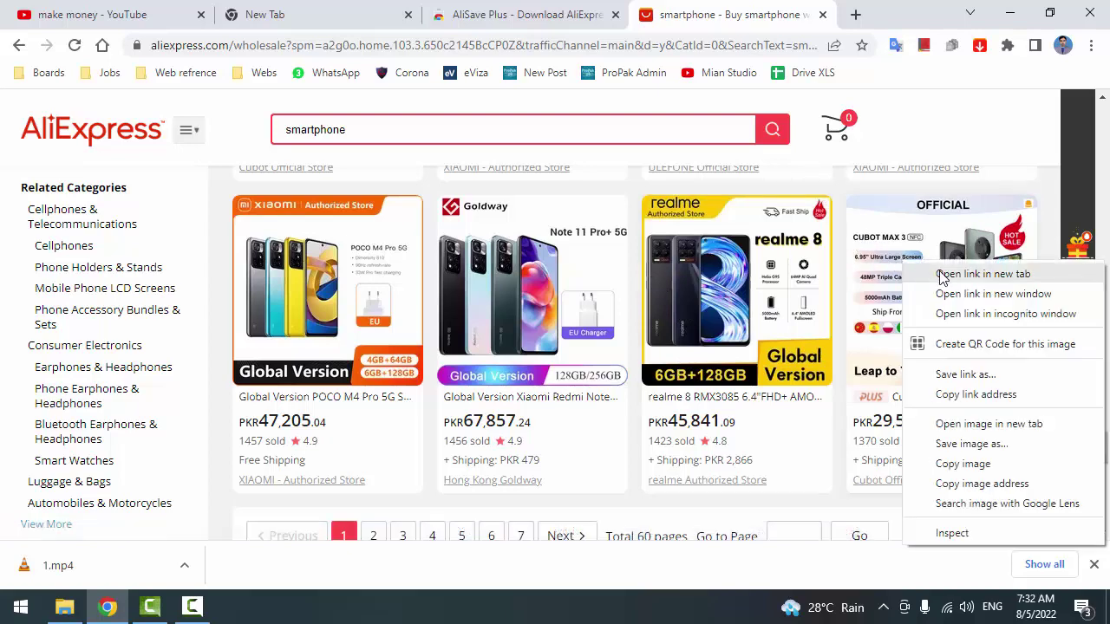
click(1010, 273)
right_click(770, 252)
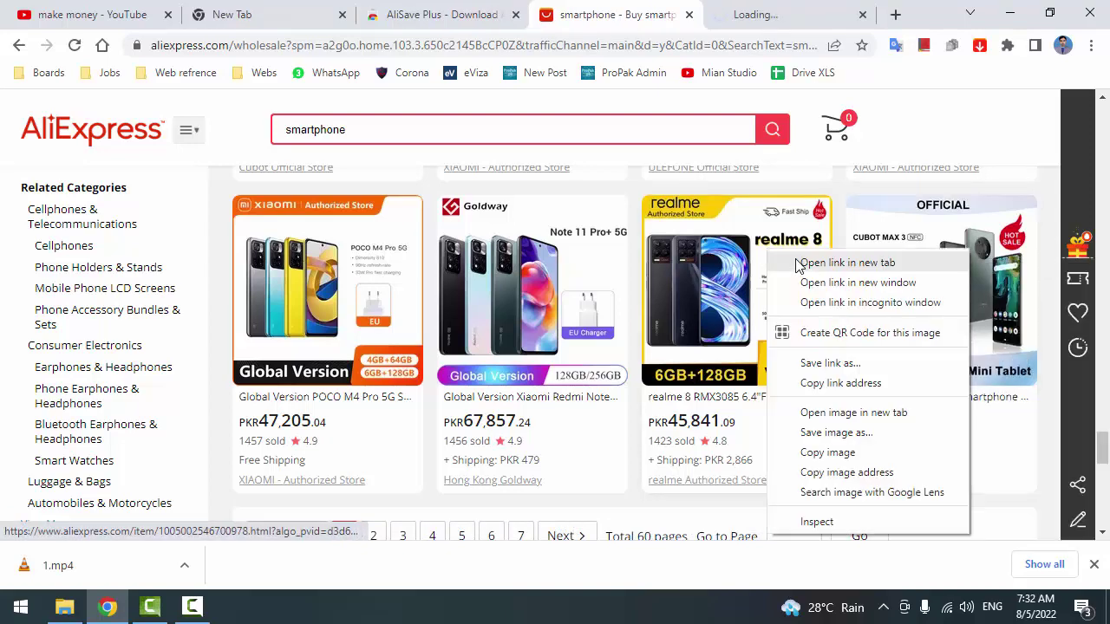
click(818, 263)
right_click(500, 256)
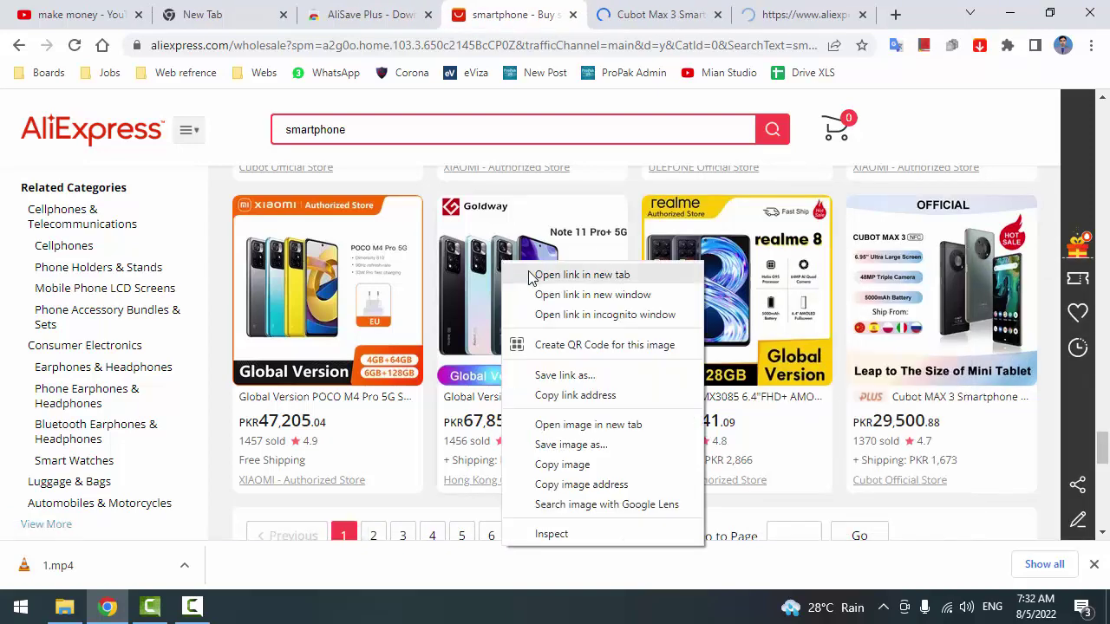
click(519, 272)
right_click(358, 251)
click(390, 263)
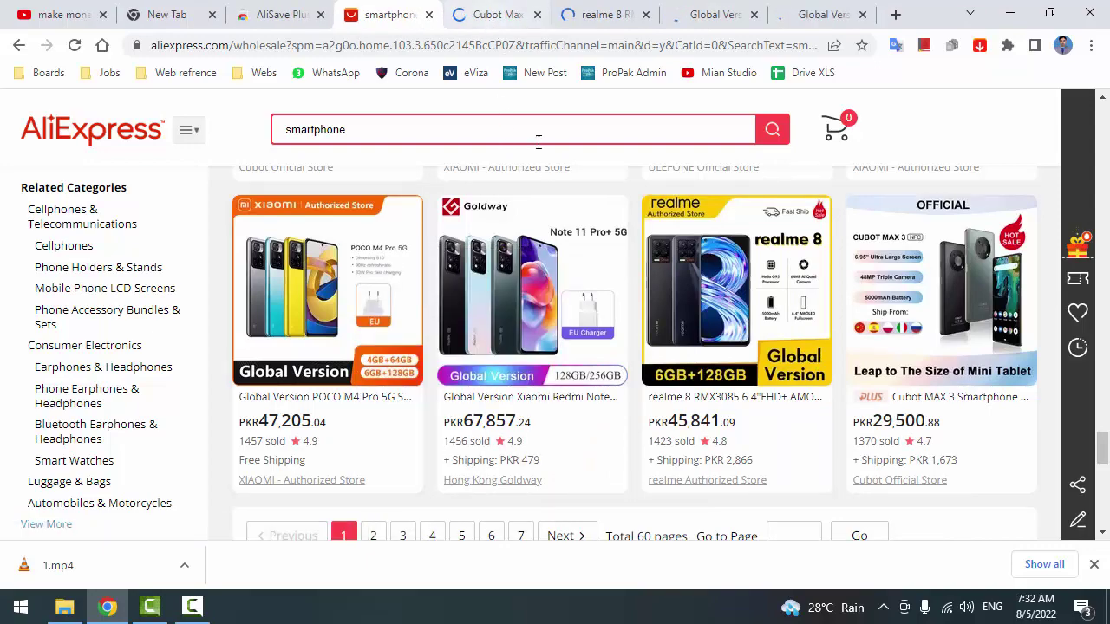
Step: Look over the smartphone results and the opened Cubot MAX 3, realme 8 and Redmi Note 11 Pro+ 5G listings
scroll(545, 173, down, 3)
scroll(545, 173, up, 8)
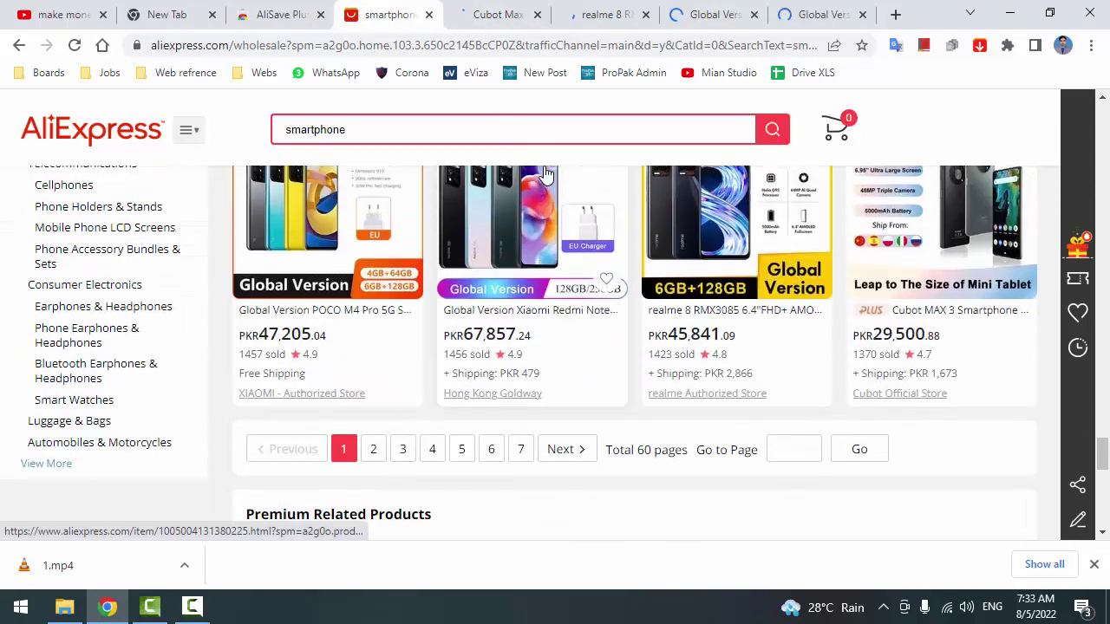
scroll(415, 233, up, 1)
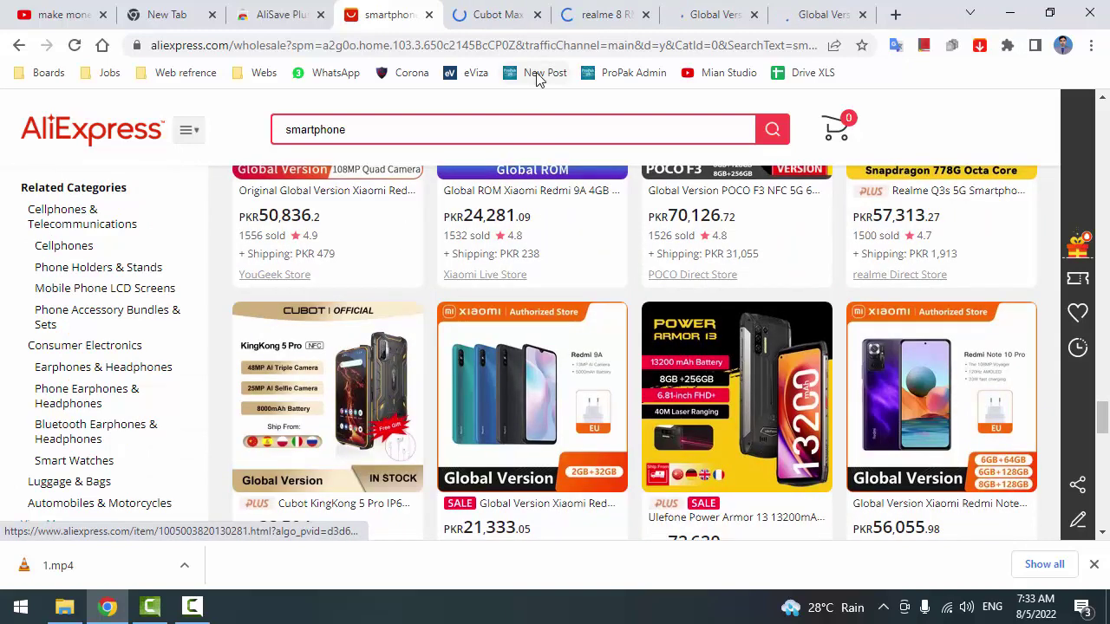
click(485, 7)
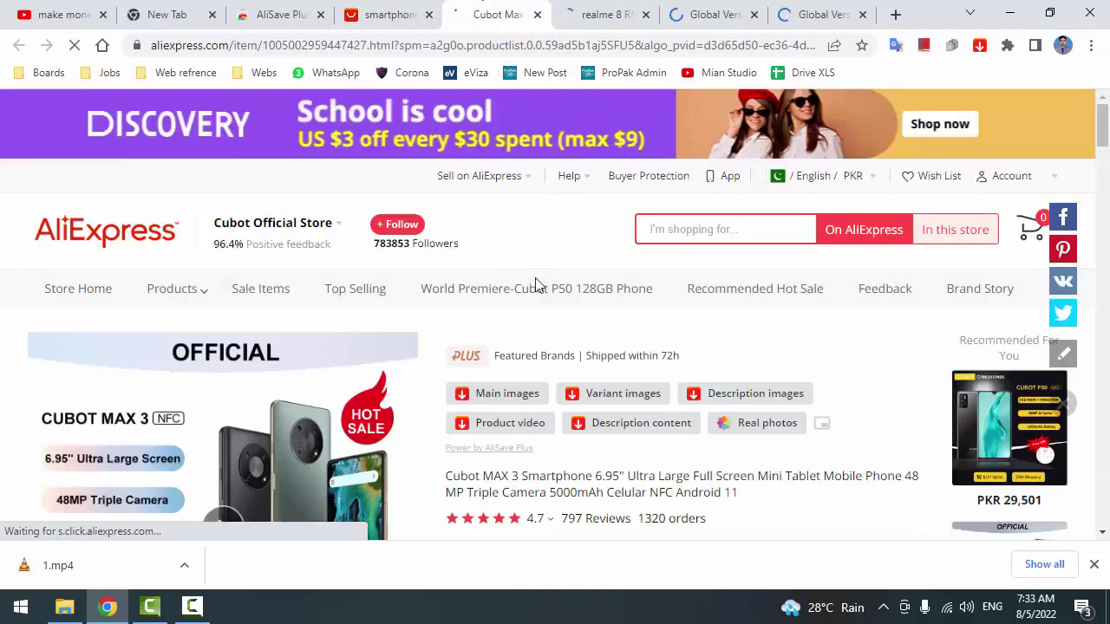
click(568, 15)
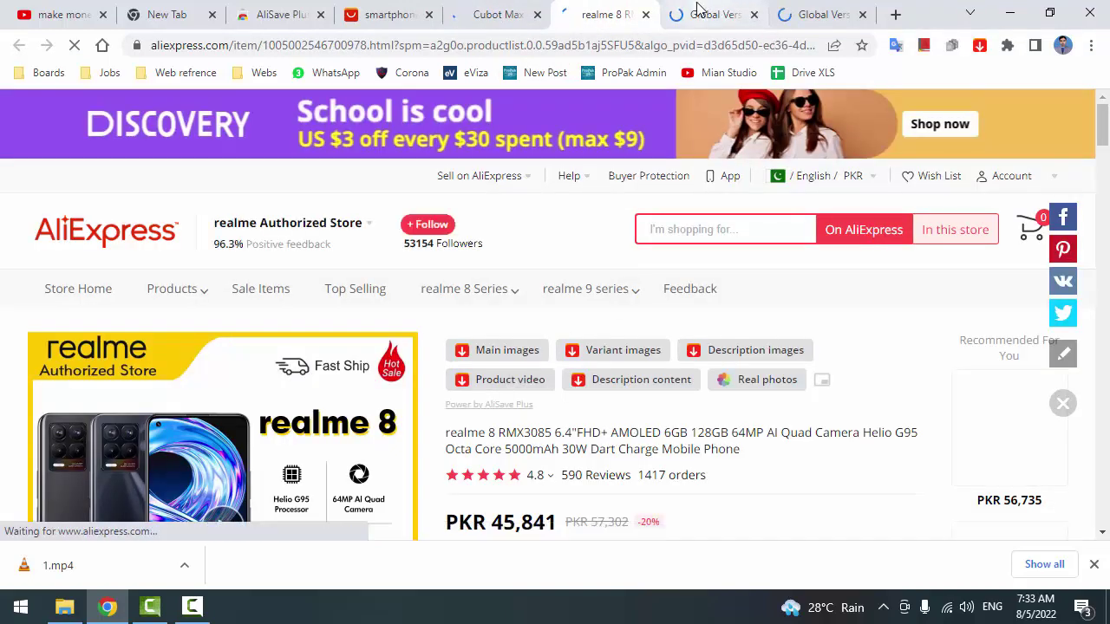
click(698, 9)
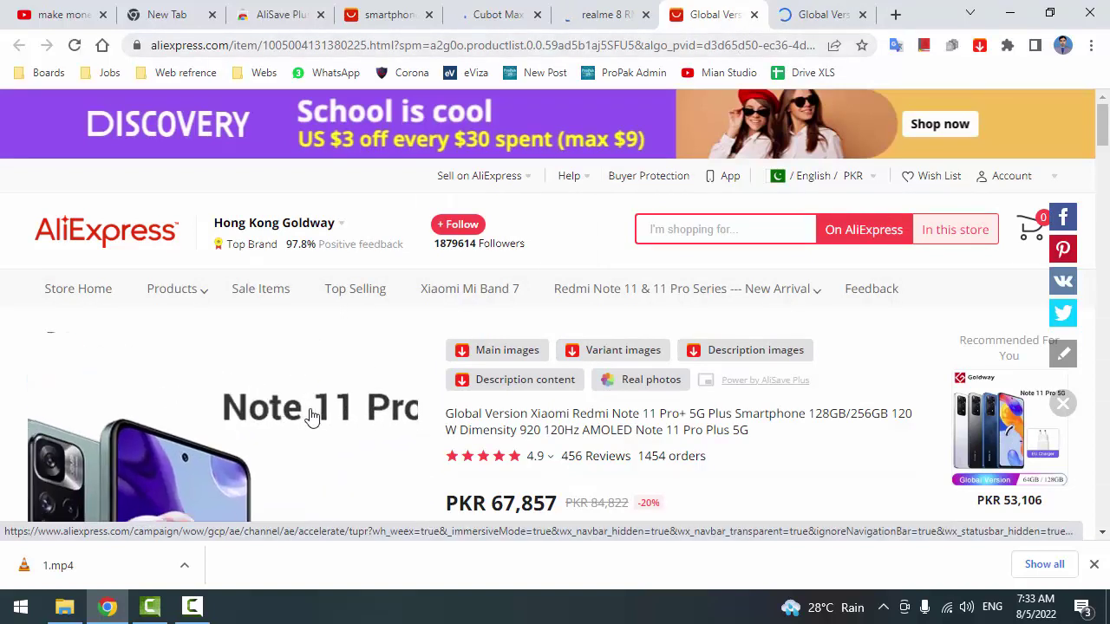
mouse_move(670, 309)
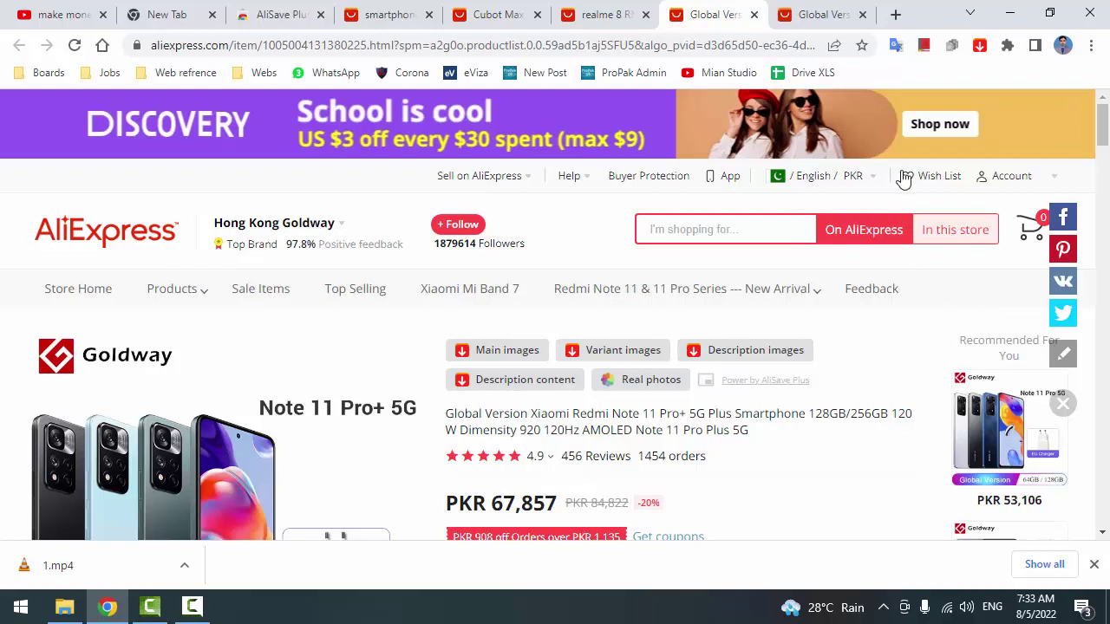
Step: Close the four opened product listings and the AliExpress smartphone results
click(751, 17)
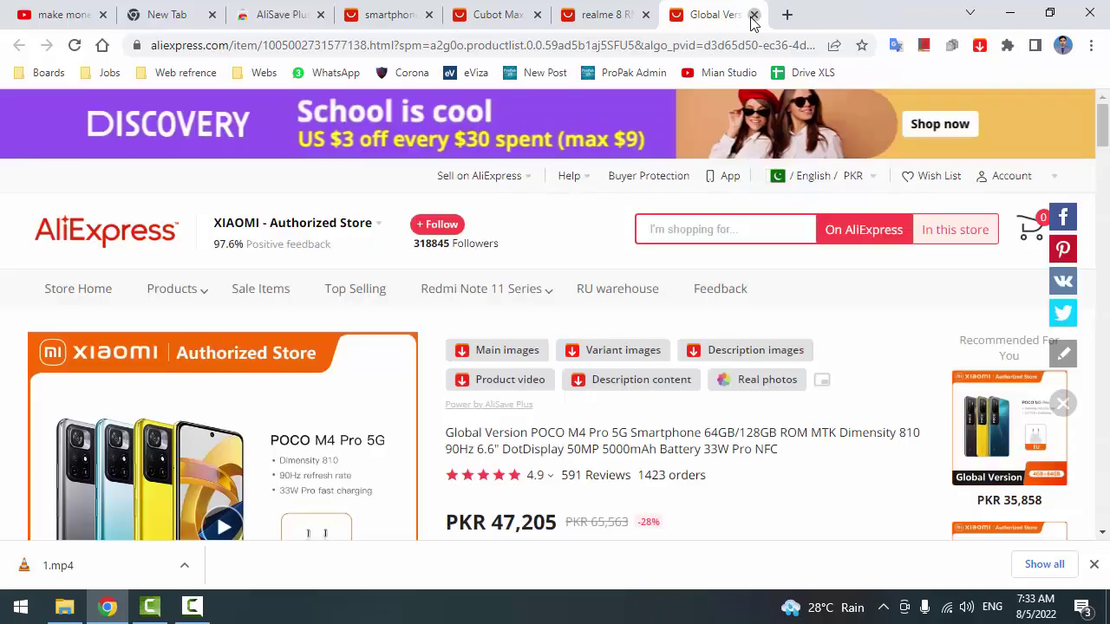
click(753, 17)
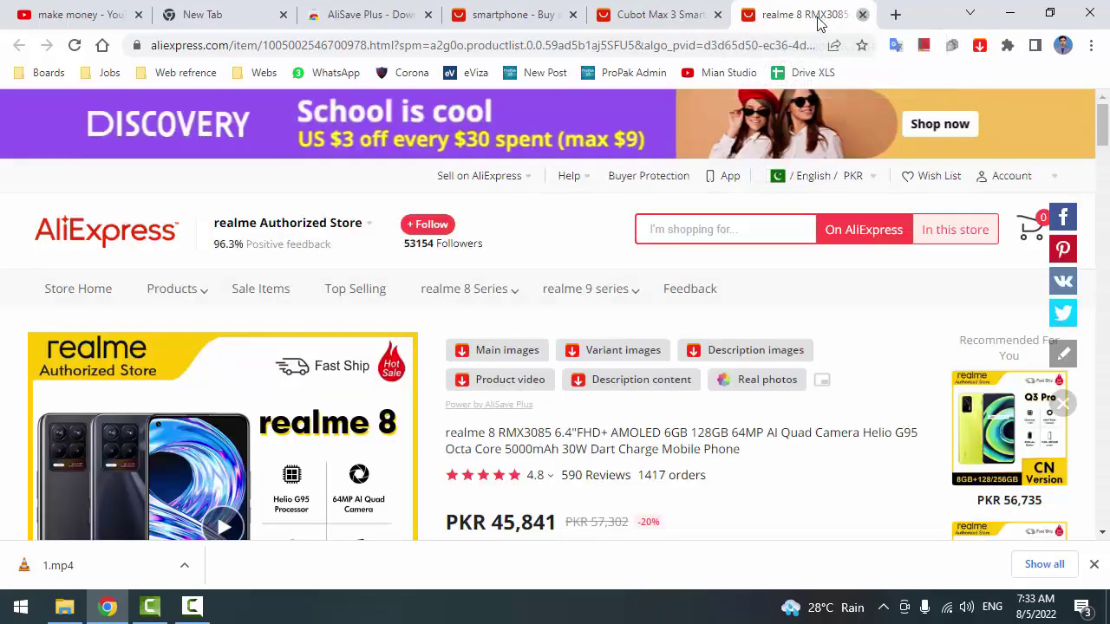
click(861, 16)
click(863, 16)
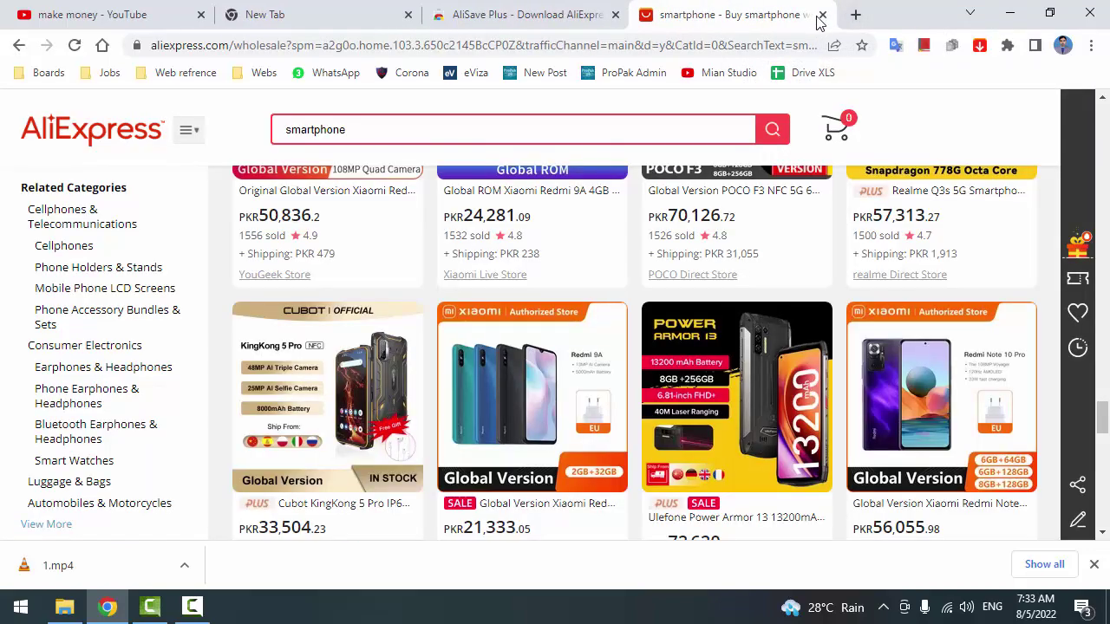
click(825, 16)
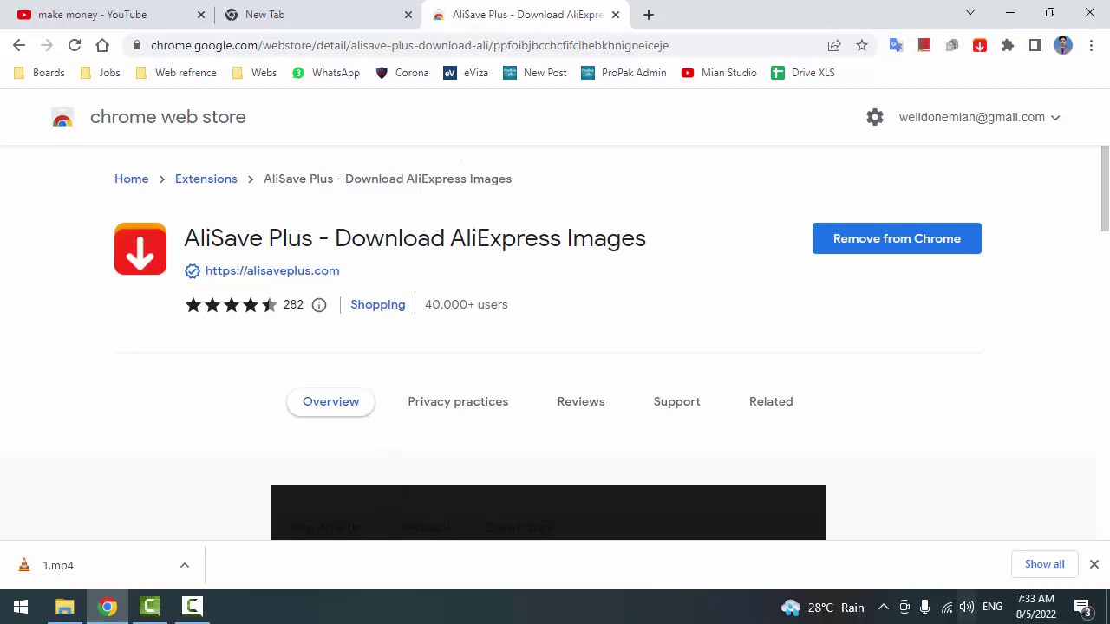
Step: Switch to File Explorer and cut the Redmi Note 10 Pro video from the product's video folder within AliSavePlus_20220805 in Downloads
click(1107, 607)
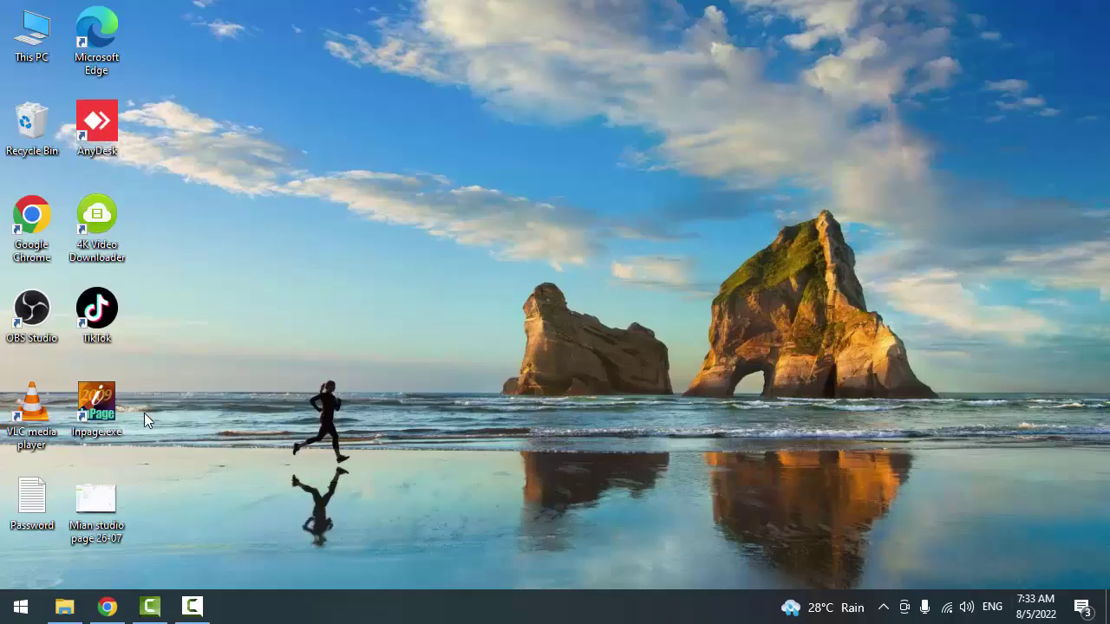
click(63, 606)
click(250, 256)
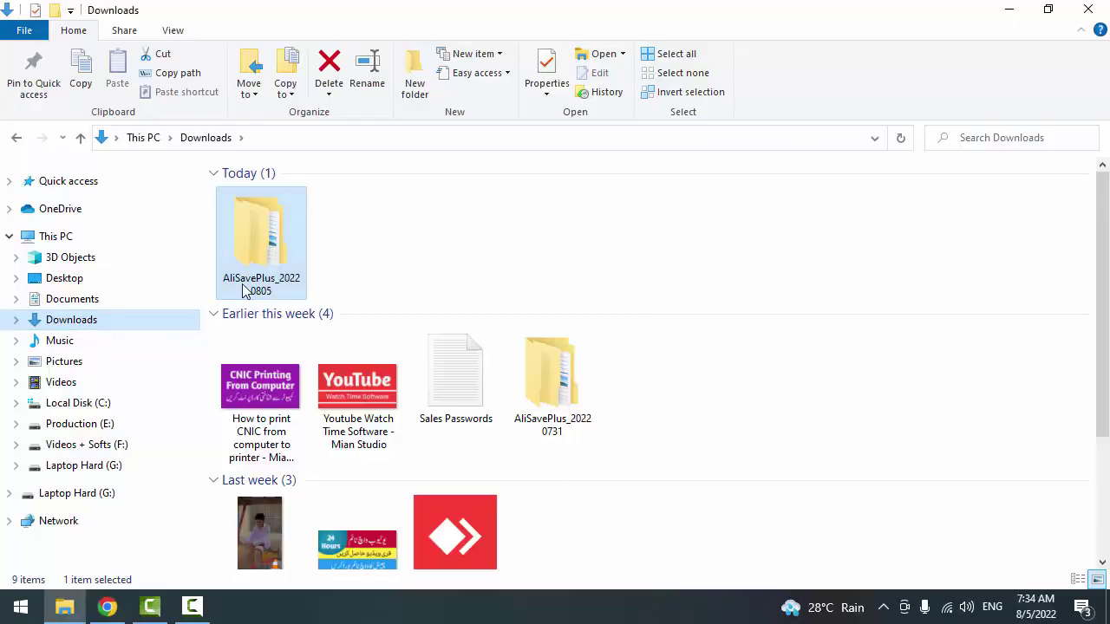
double_click(269, 249)
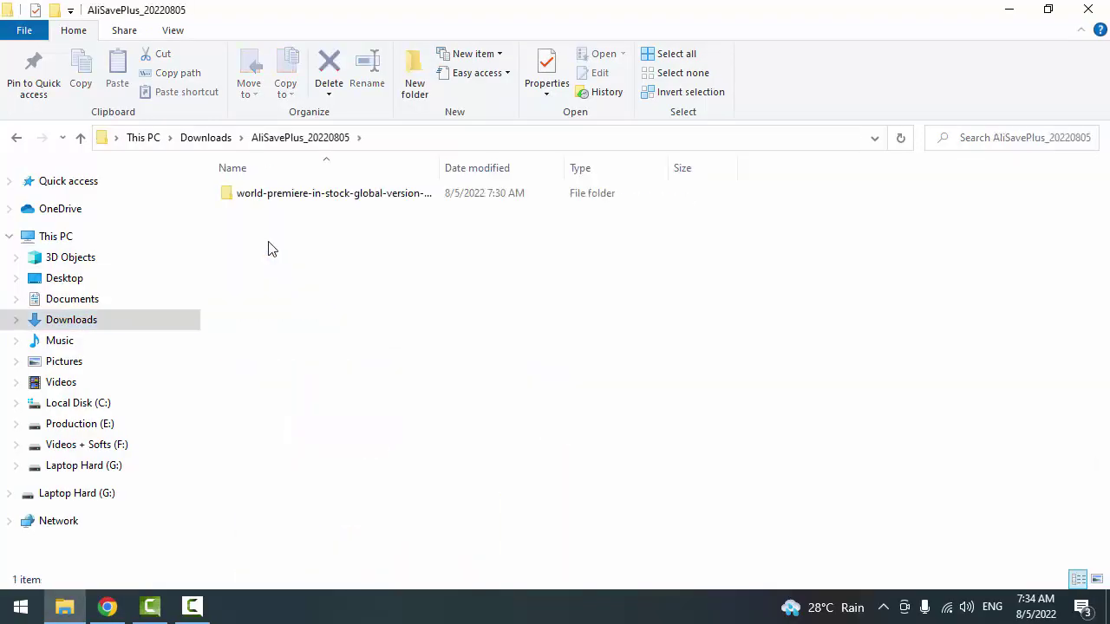
double_click(276, 202)
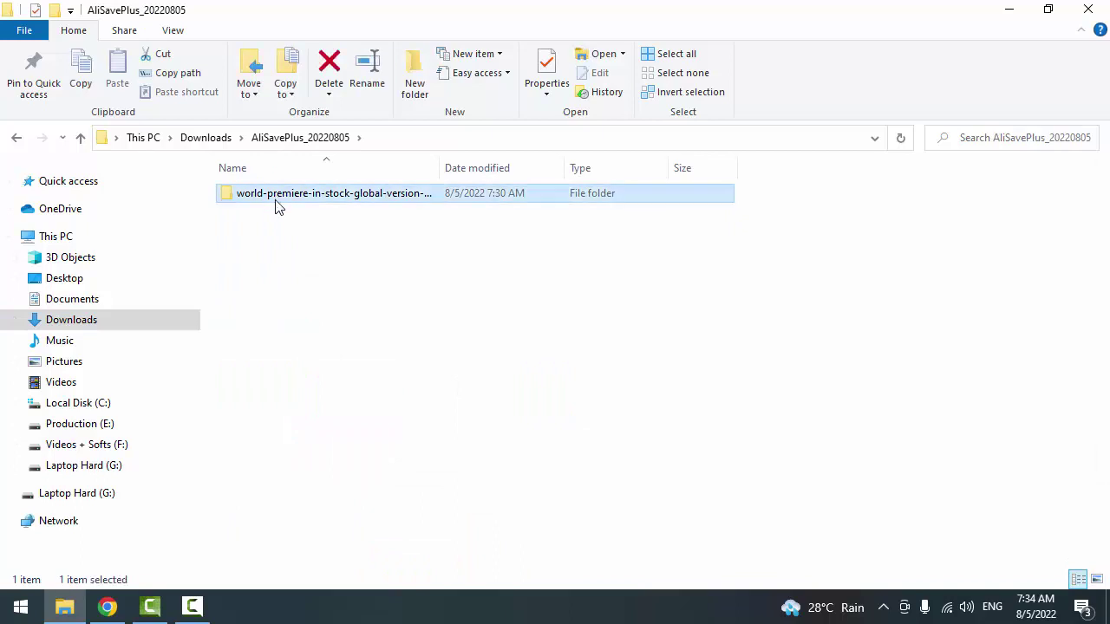
double_click(241, 196)
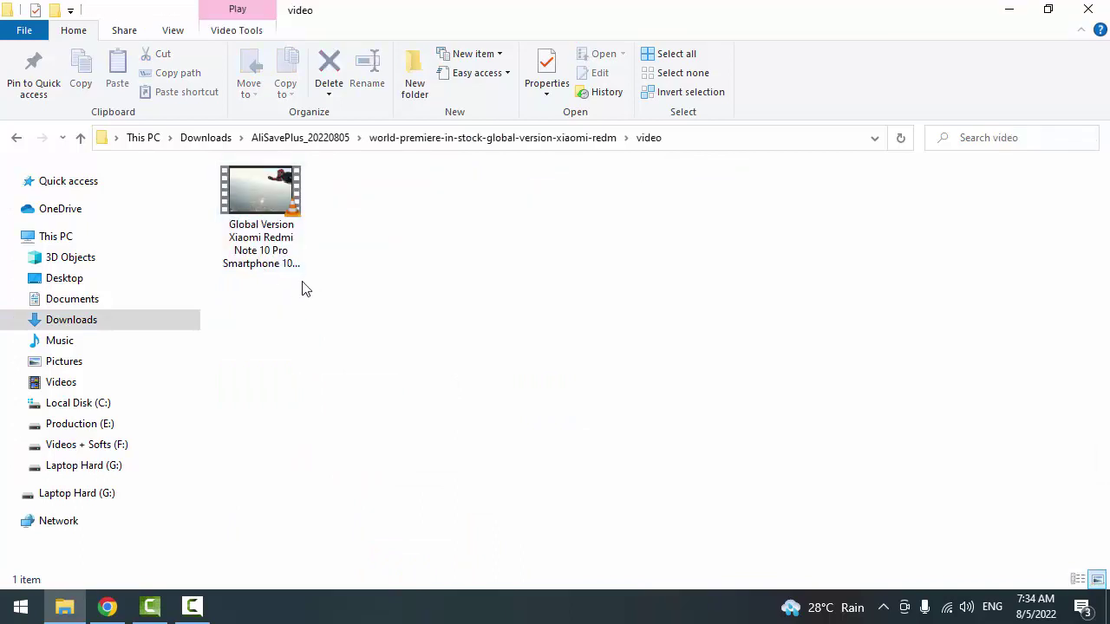
click(271, 213)
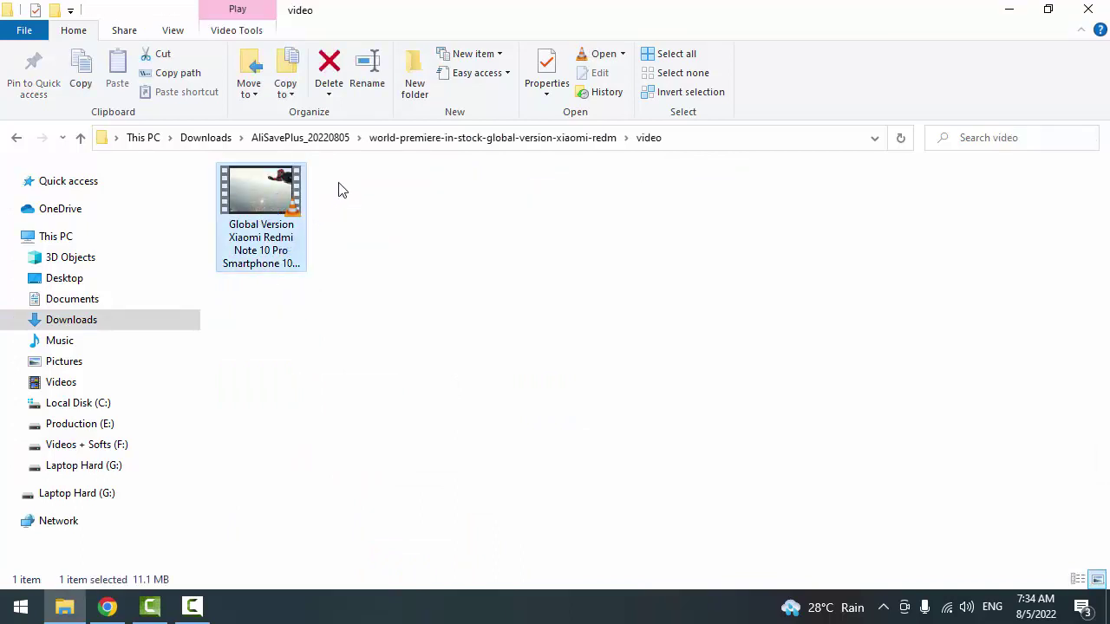
drag(339, 188, 264, 284)
right_click(272, 188)
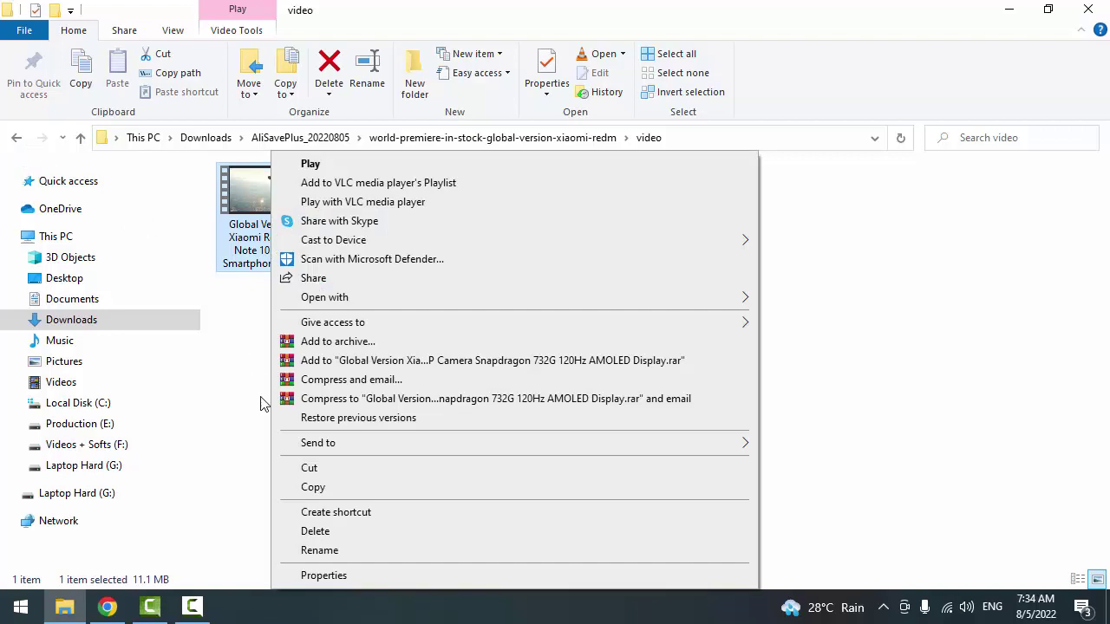
click(311, 467)
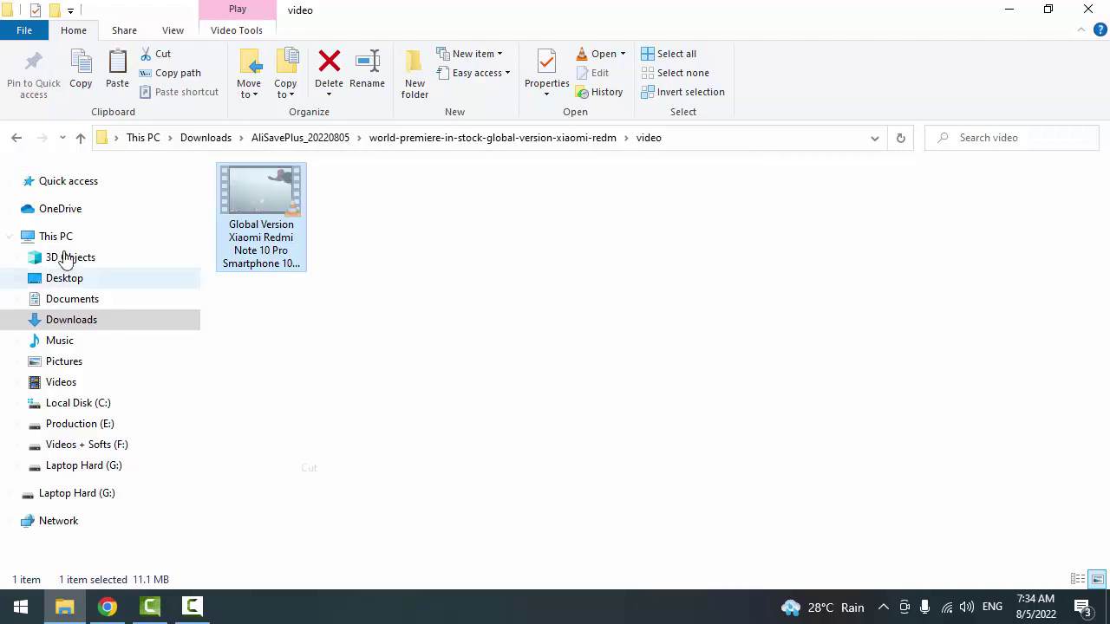
Step: Return to Downloads and create a folder named My Work there
click(19, 140)
click(18, 140)
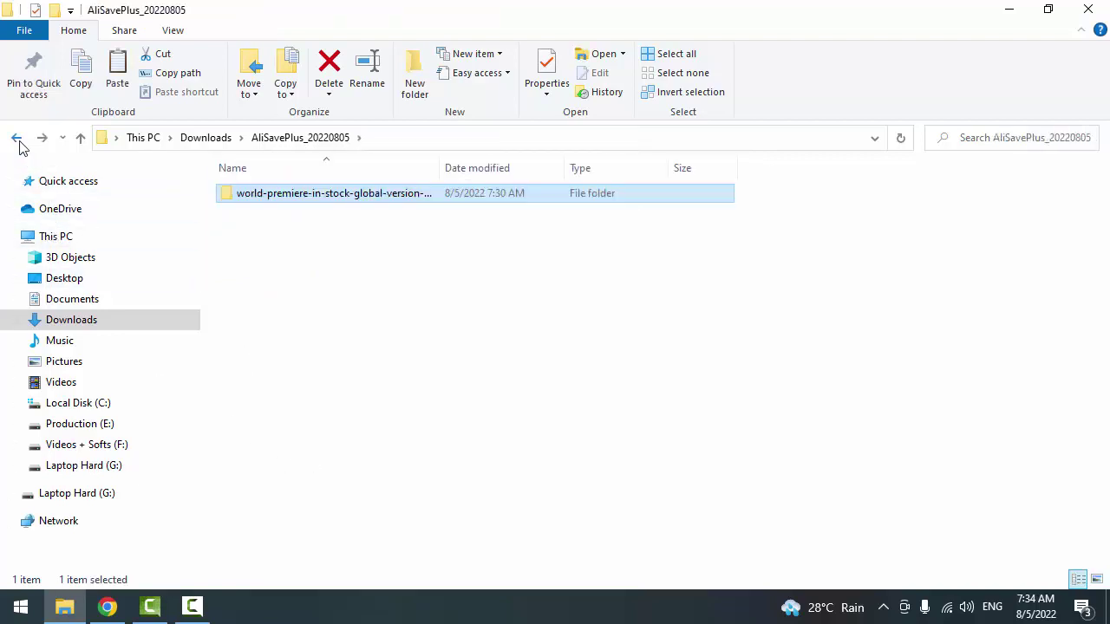
click(18, 140)
click(401, 85)
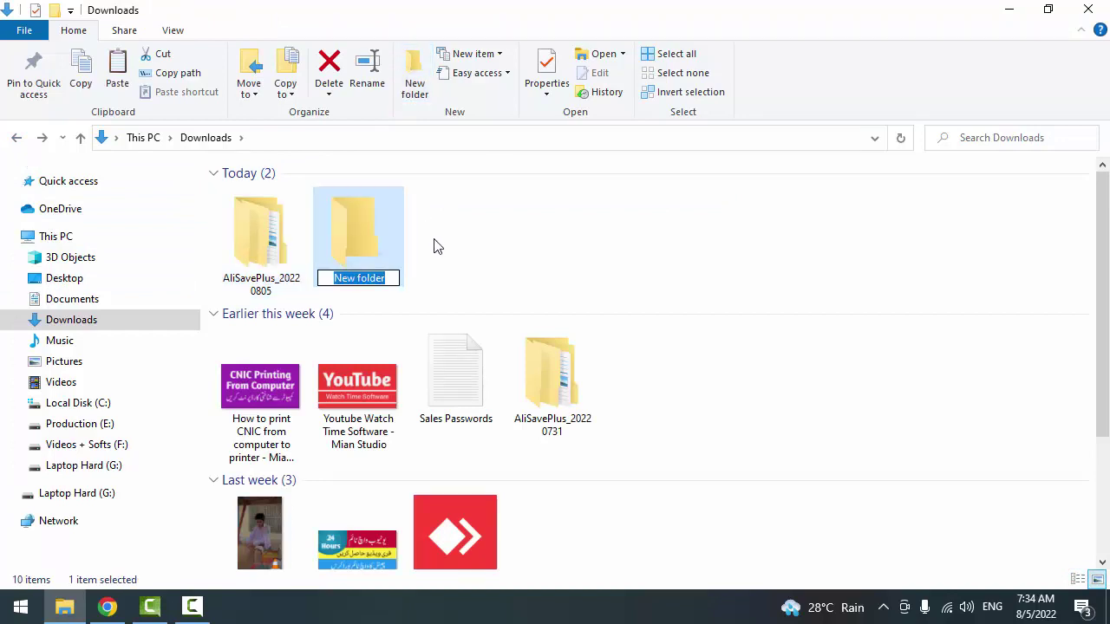
text(My)
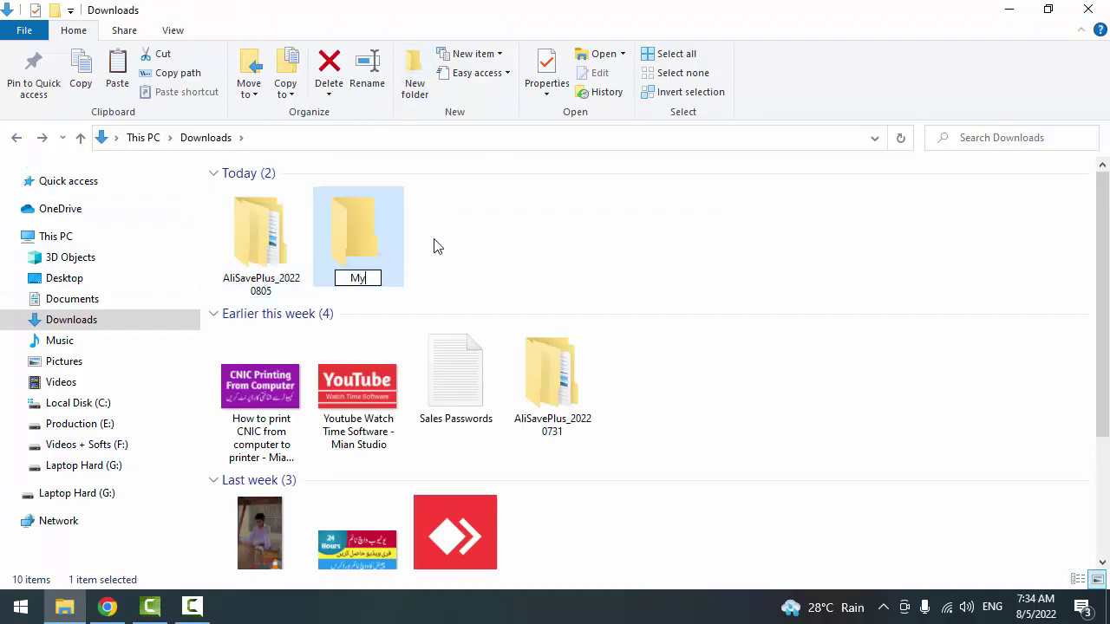
text( Work)
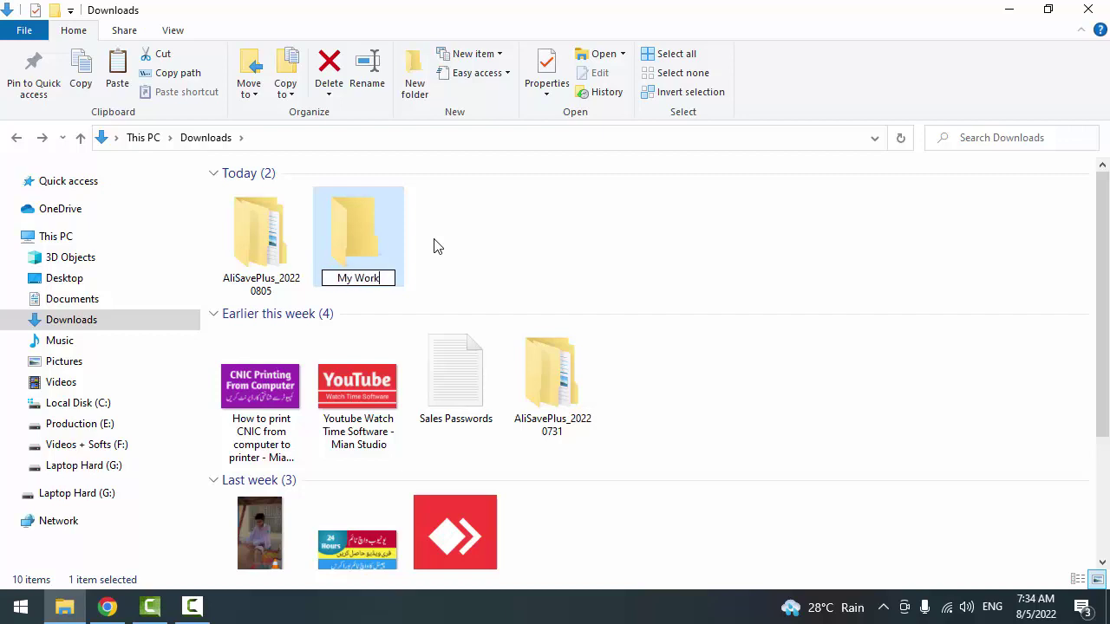
key(Return)
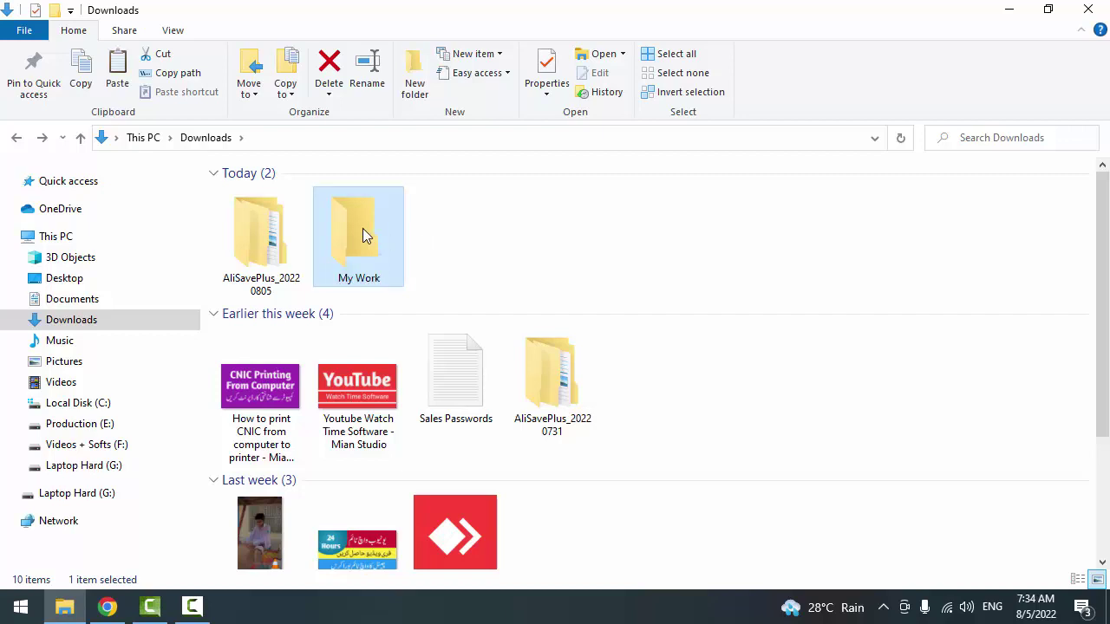
Step: Paste the cut video into the My Work folder and return to Downloads
double_click(362, 228)
right_click(337, 229)
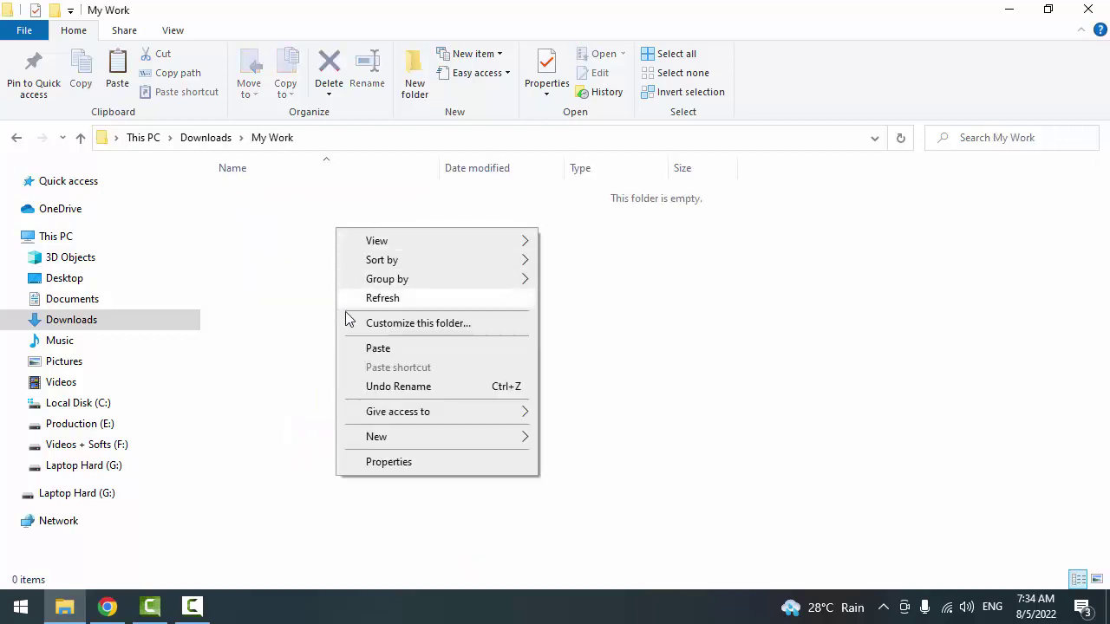
click(401, 351)
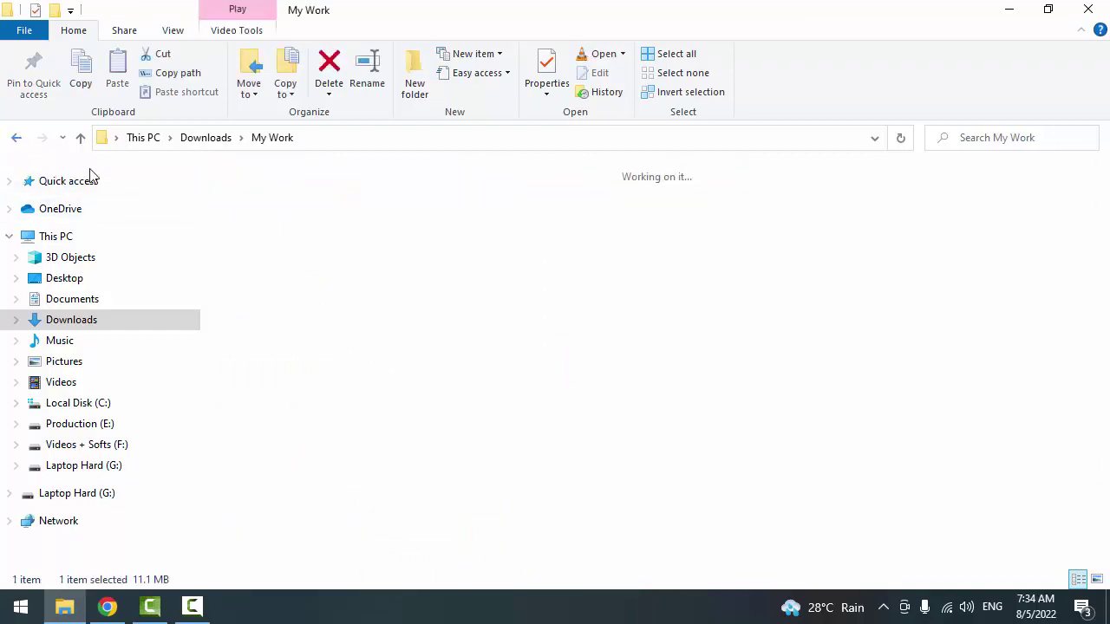
key(alt+Up)
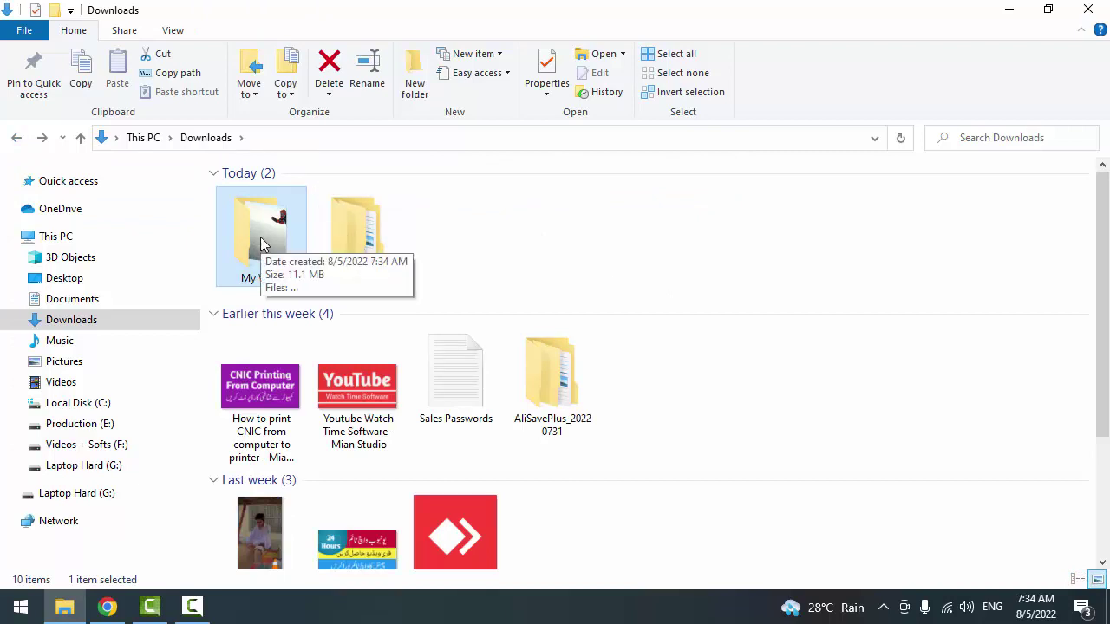
Step: Look at the product folder inside AliSavePlus_20220805 and return to Downloads
double_click(364, 240)
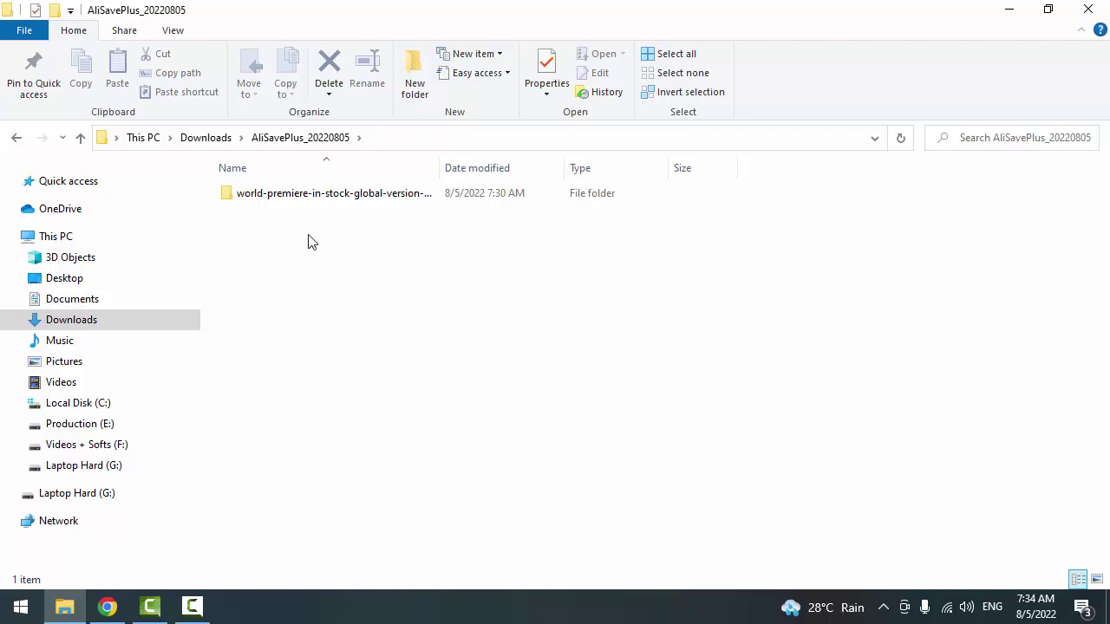
click(234, 192)
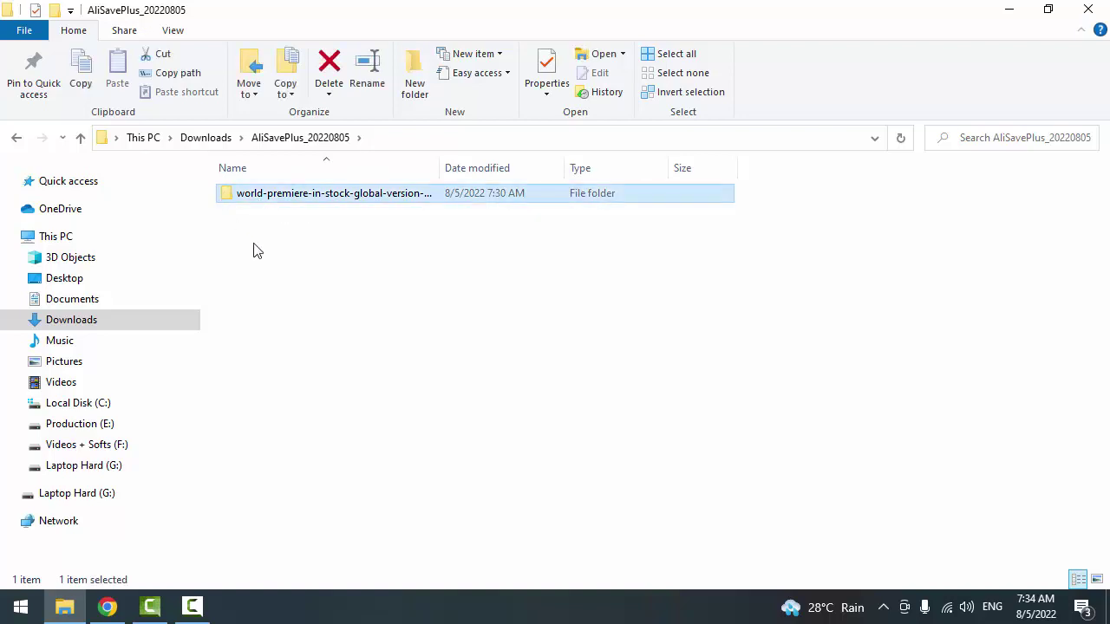
click(364, 328)
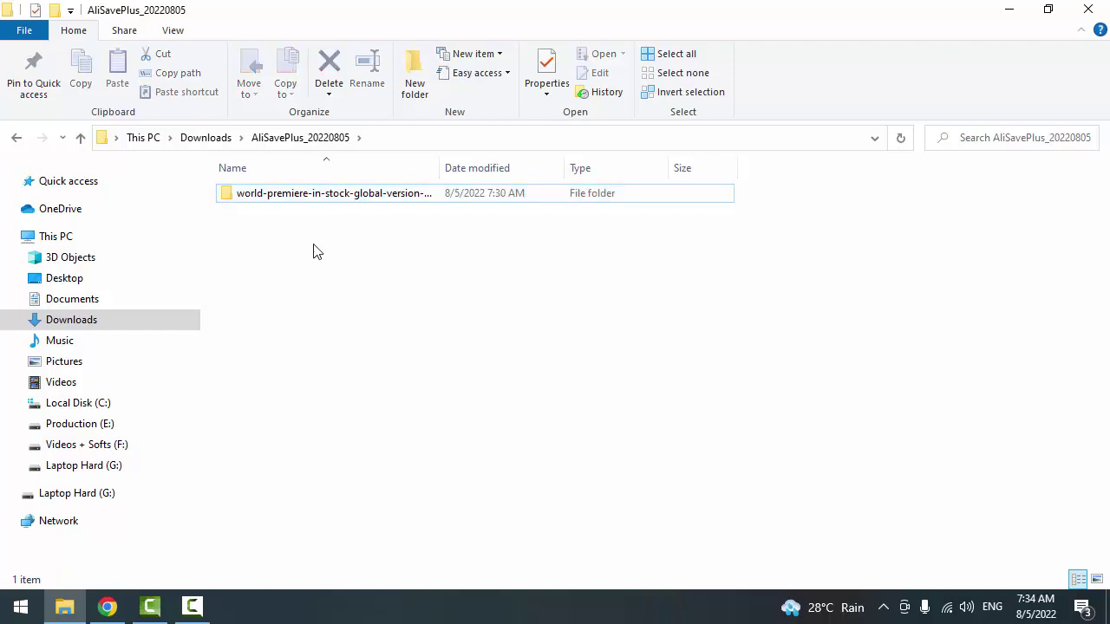
click(17, 138)
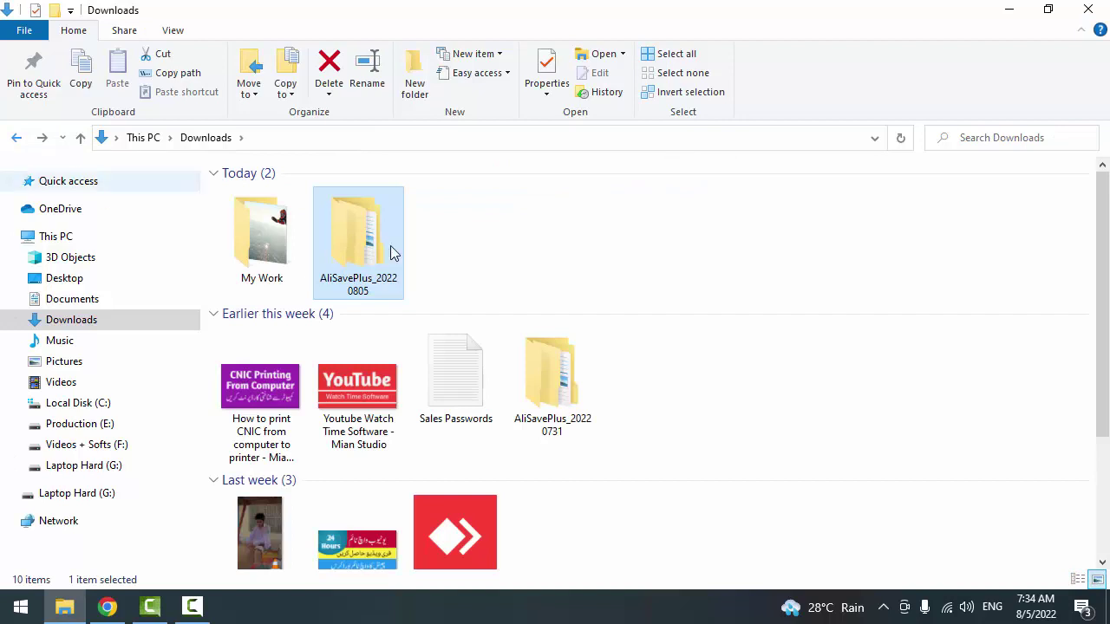
Step: Undo the video's move into My Work, check the product's video folder in AliSavePlus_20220805, and go back to the product folder
right_click(578, 236)
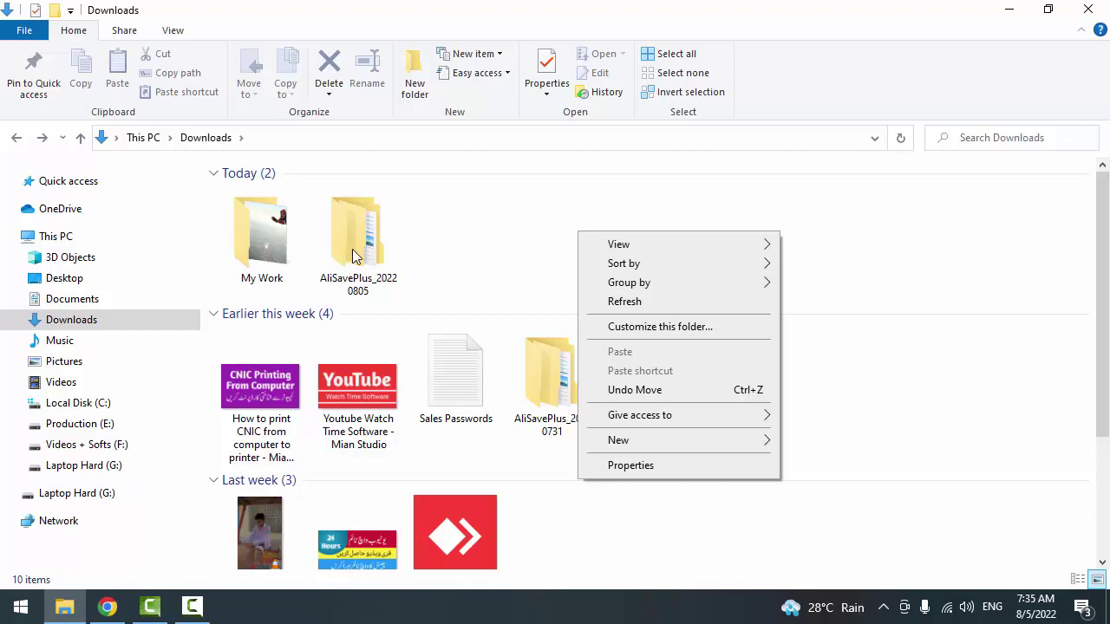
click(621, 392)
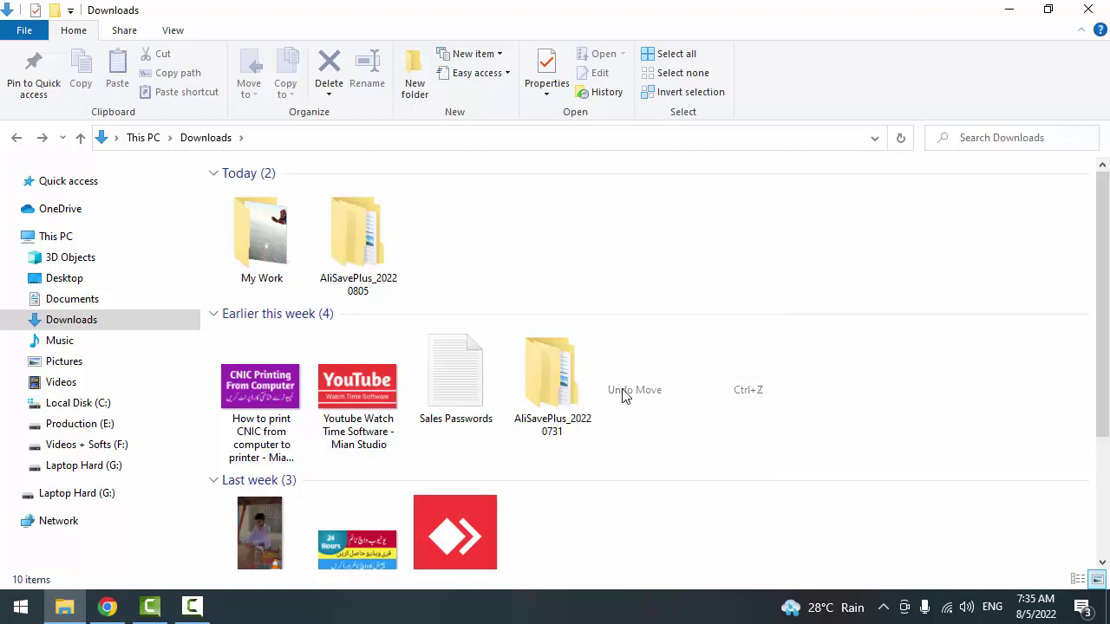
double_click(364, 225)
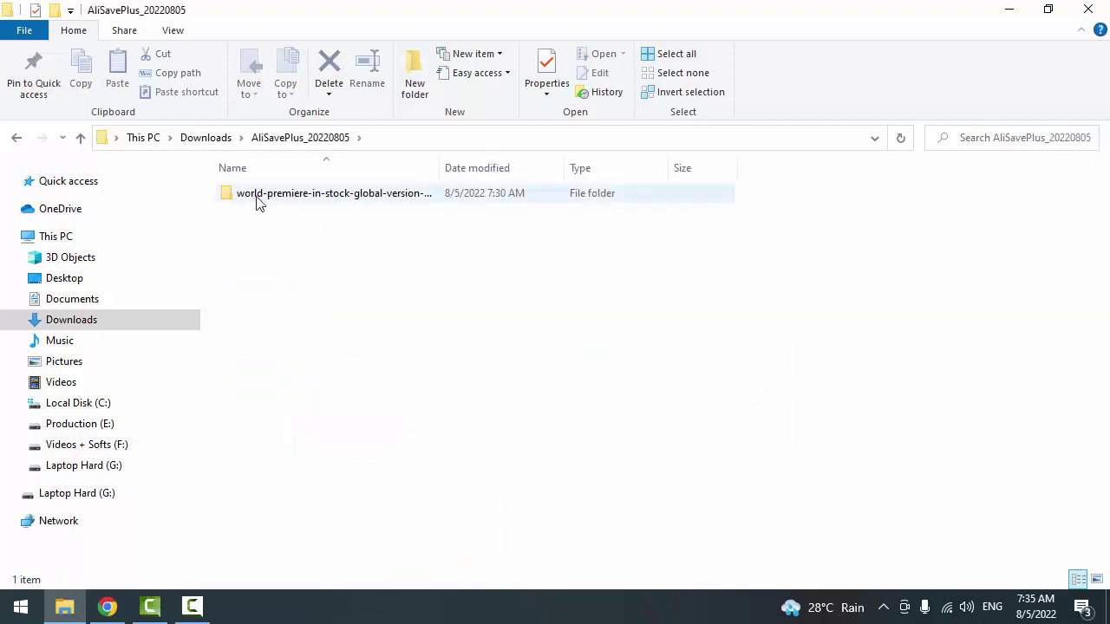
double_click(260, 194)
double_click(260, 198)
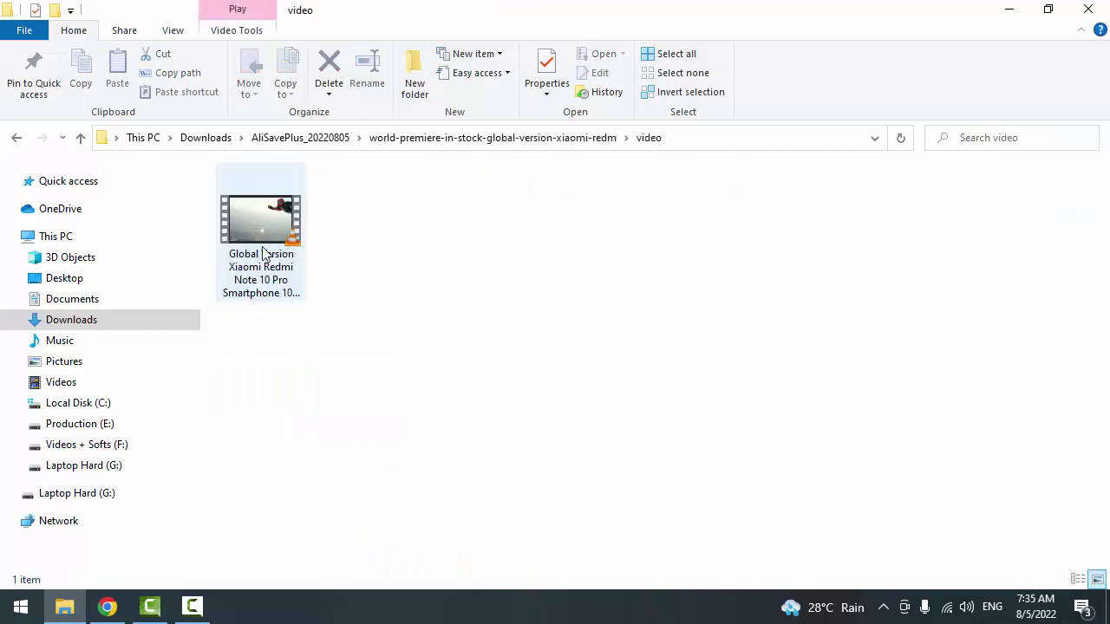
click(22, 149)
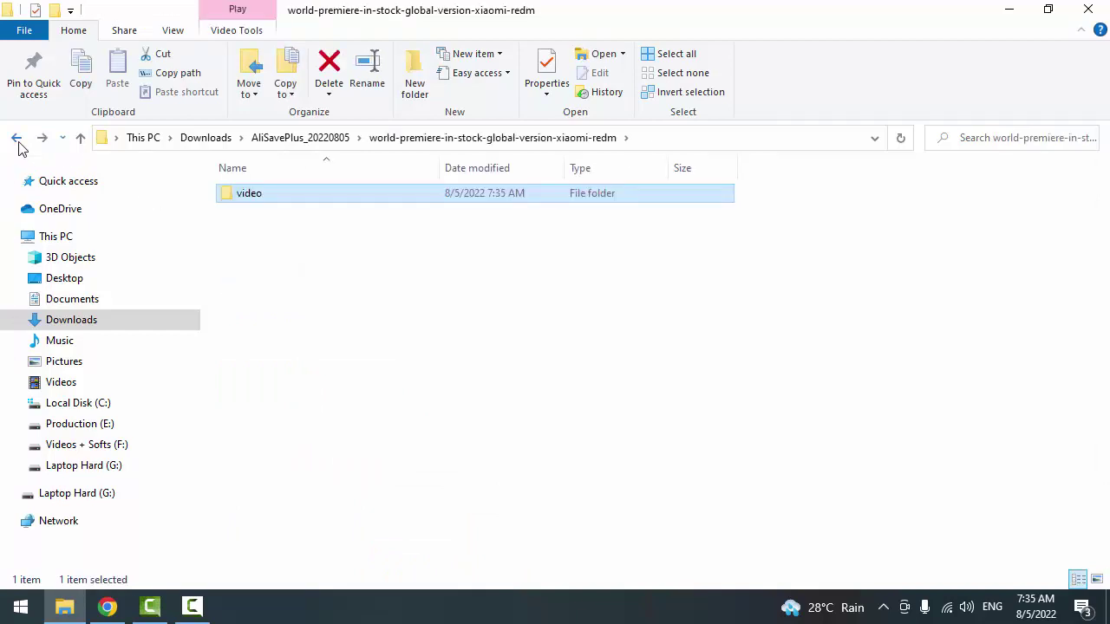
Step: Go back to Downloads, look over its folders, and open AliSavePlus_20220805
click(23, 149)
click(18, 142)
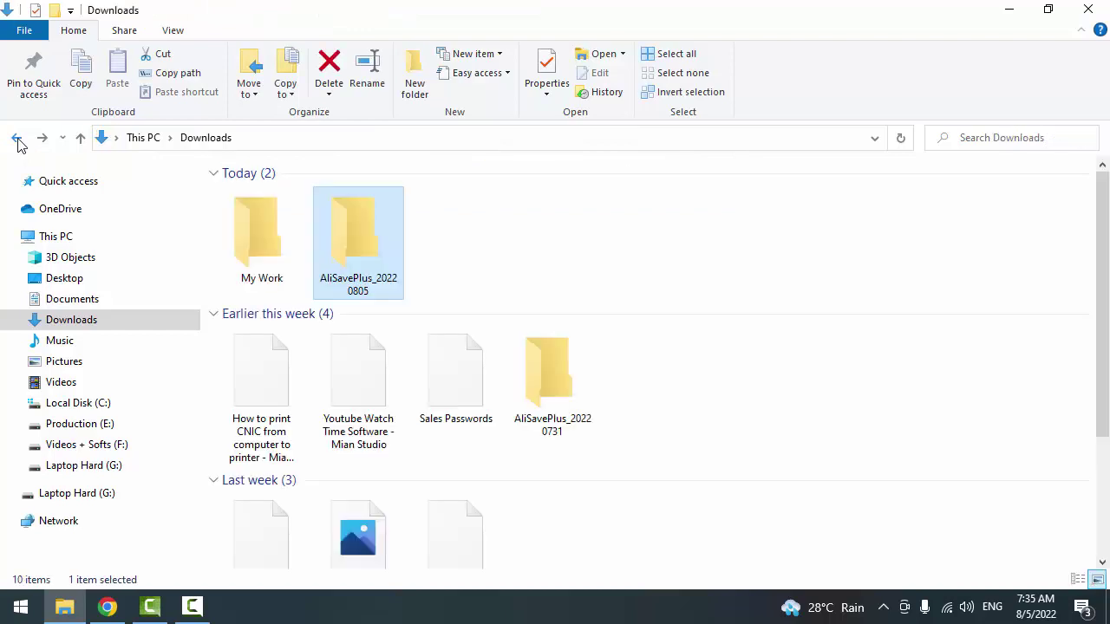
mouse_move(385, 268)
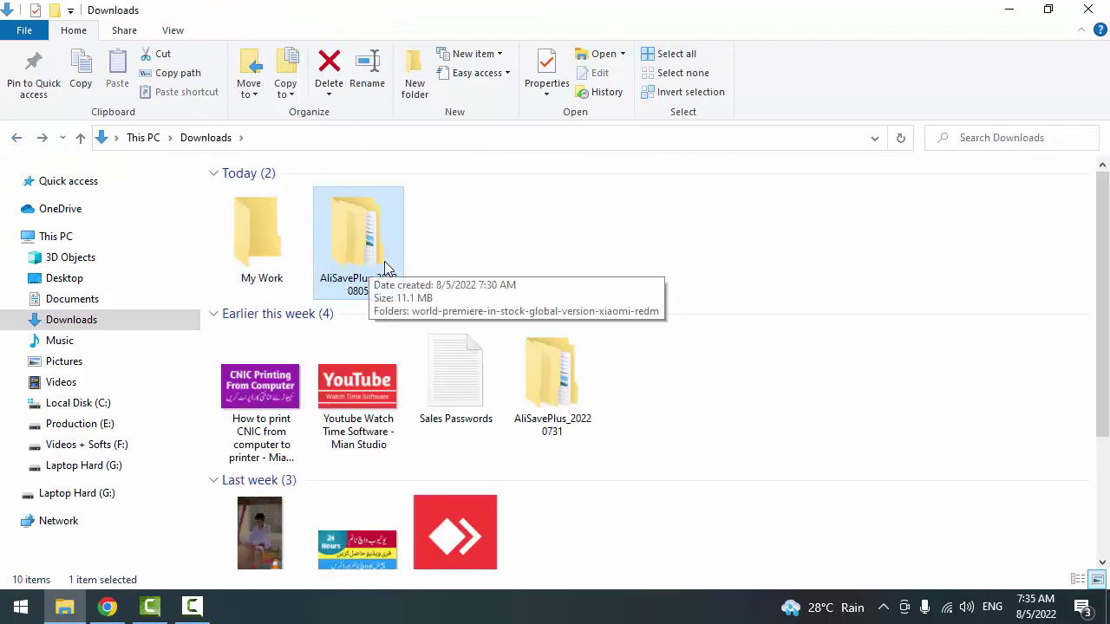
click(265, 258)
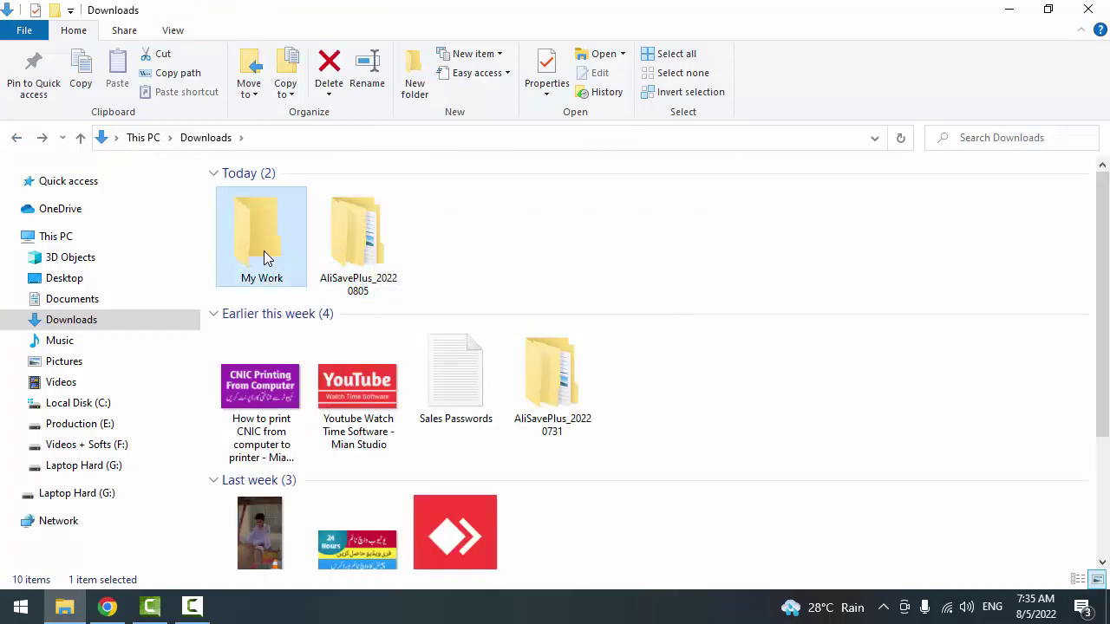
mouse_move(385, 254)
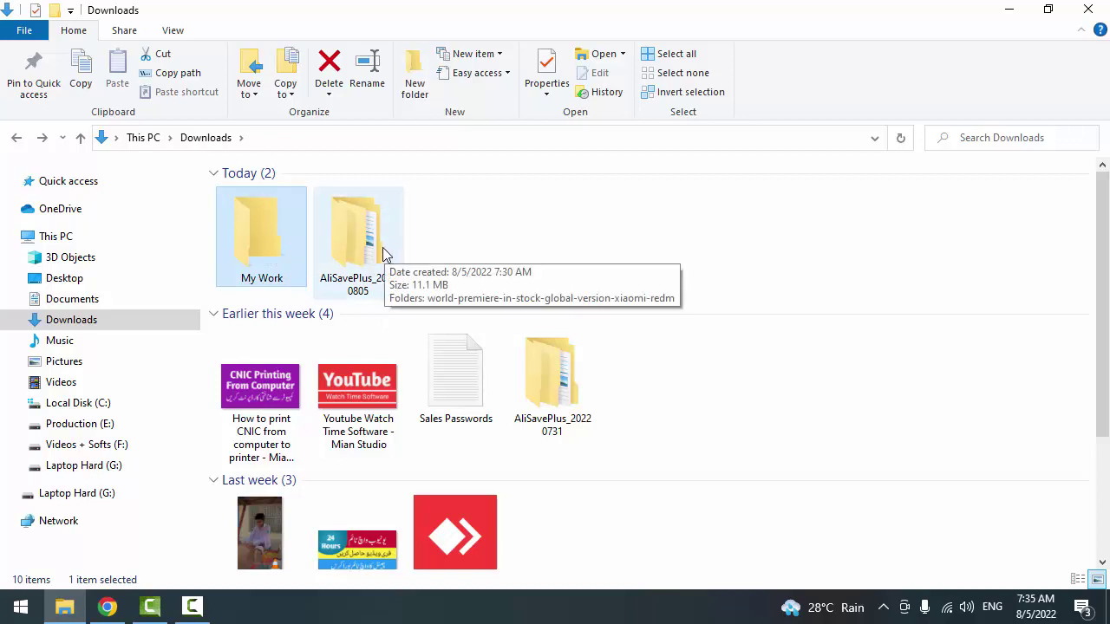
double_click(363, 251)
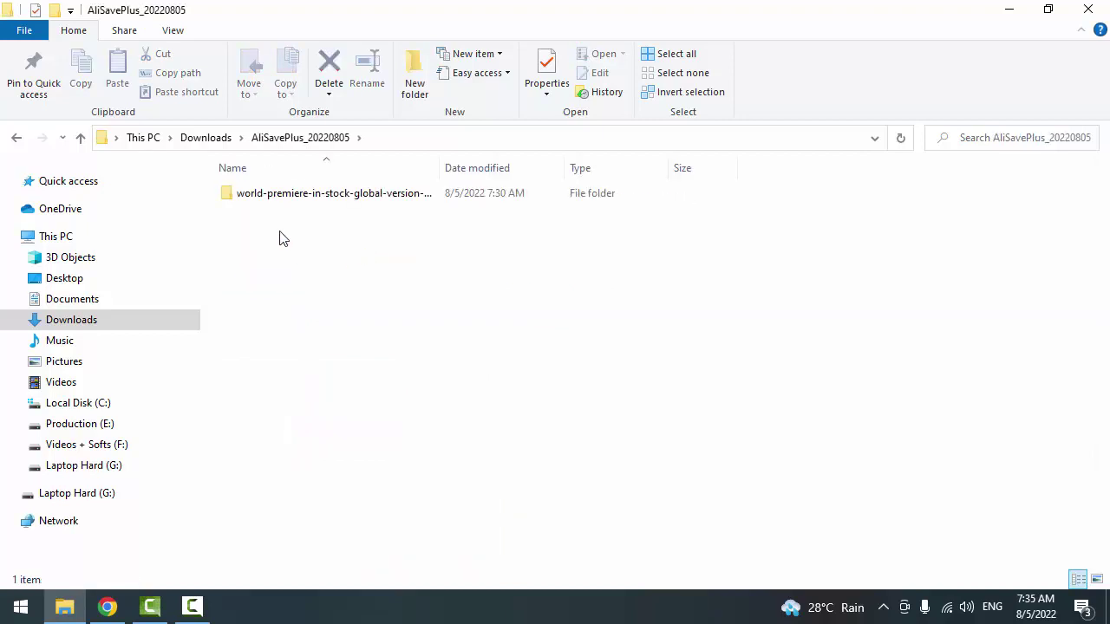
click(14, 141)
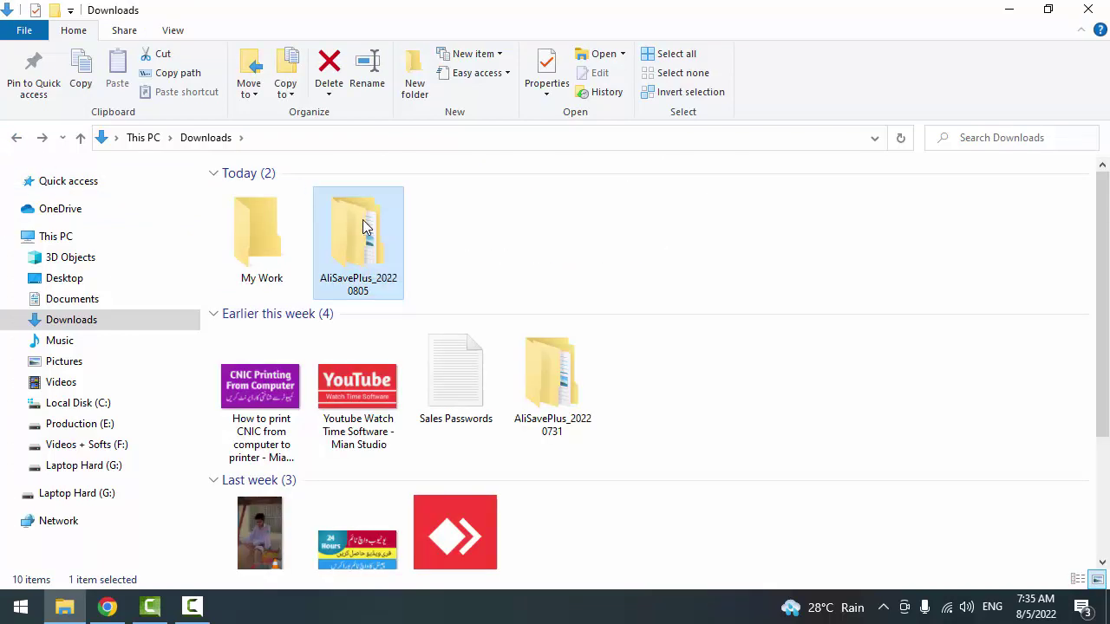
double_click(362, 220)
drag(234, 208, 500, 455)
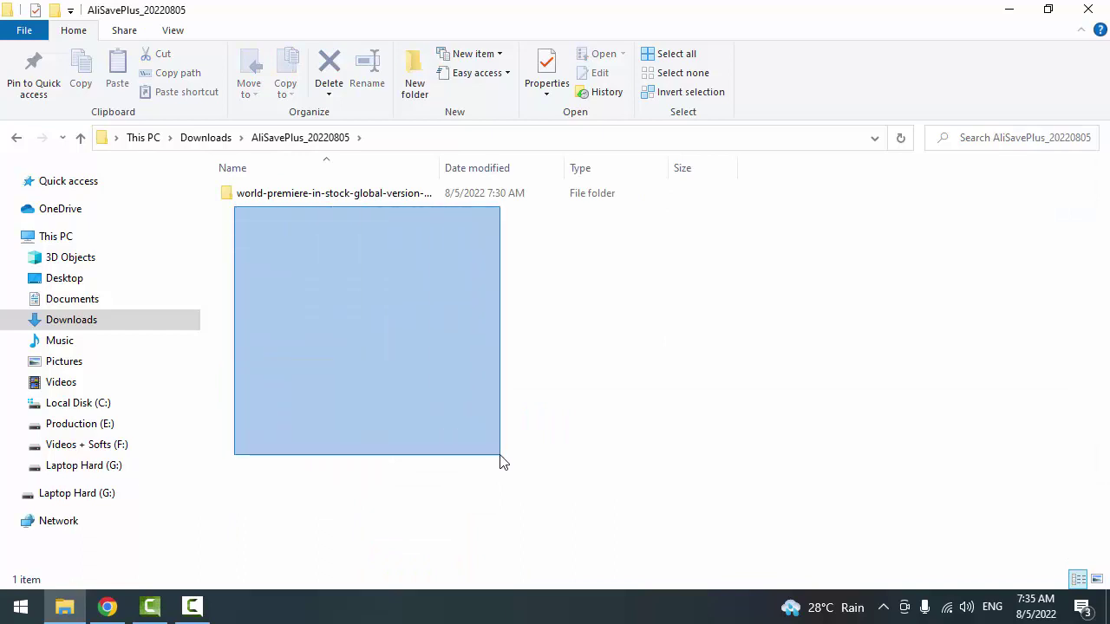
drag(500, 461, 501, 461)
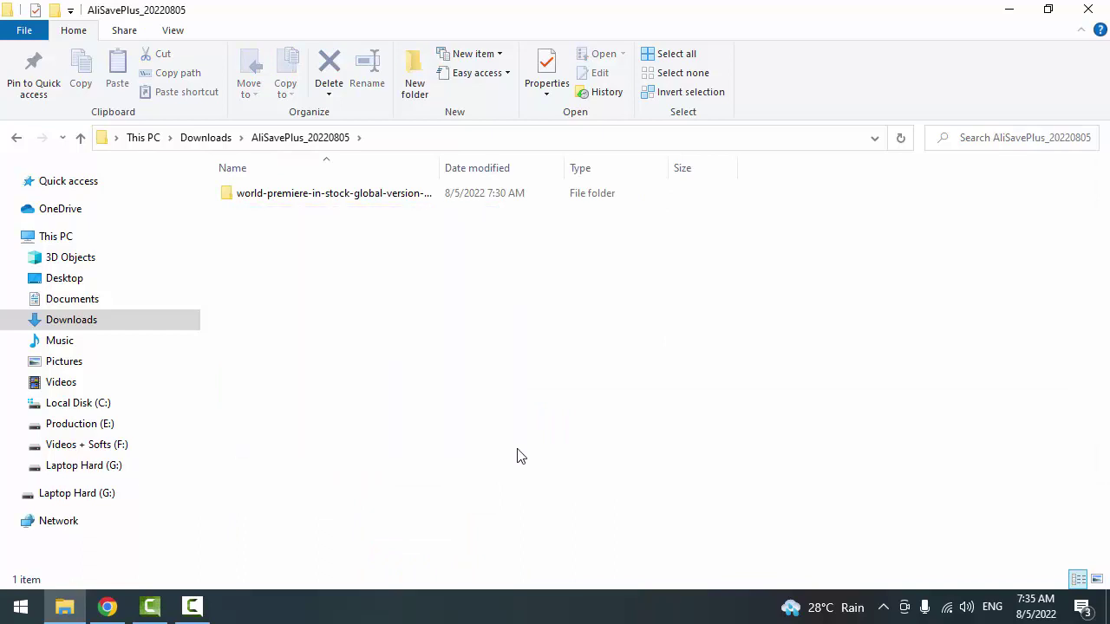
drag(260, 213, 524, 438)
drag(257, 227, 297, 253)
drag(479, 453, 355, 383)
drag(275, 339, 333, 397)
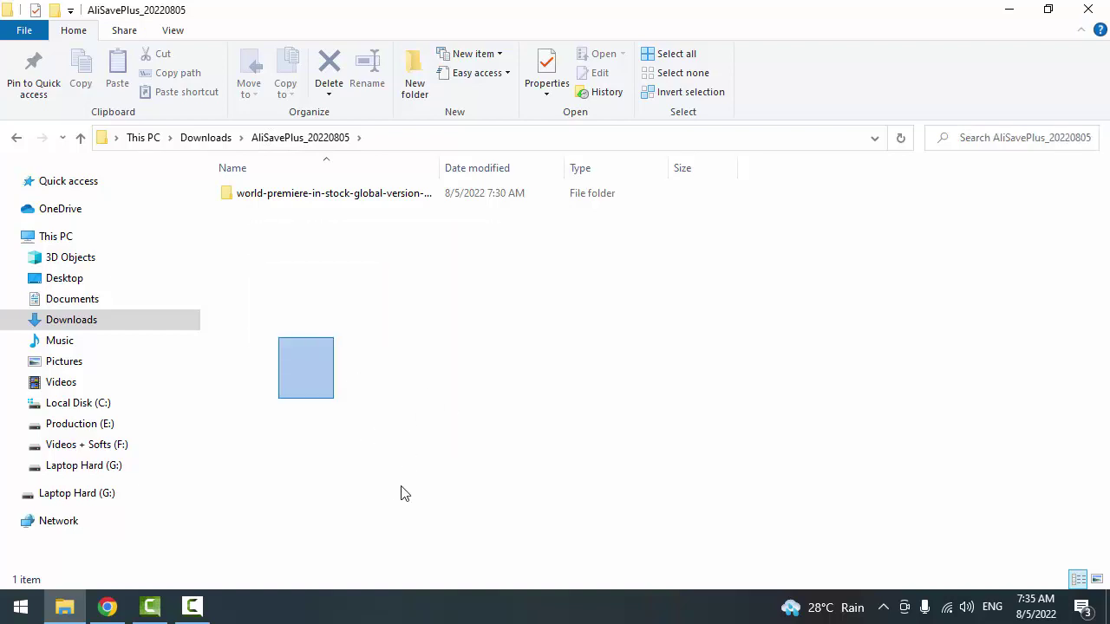
drag(335, 493, 445, 506)
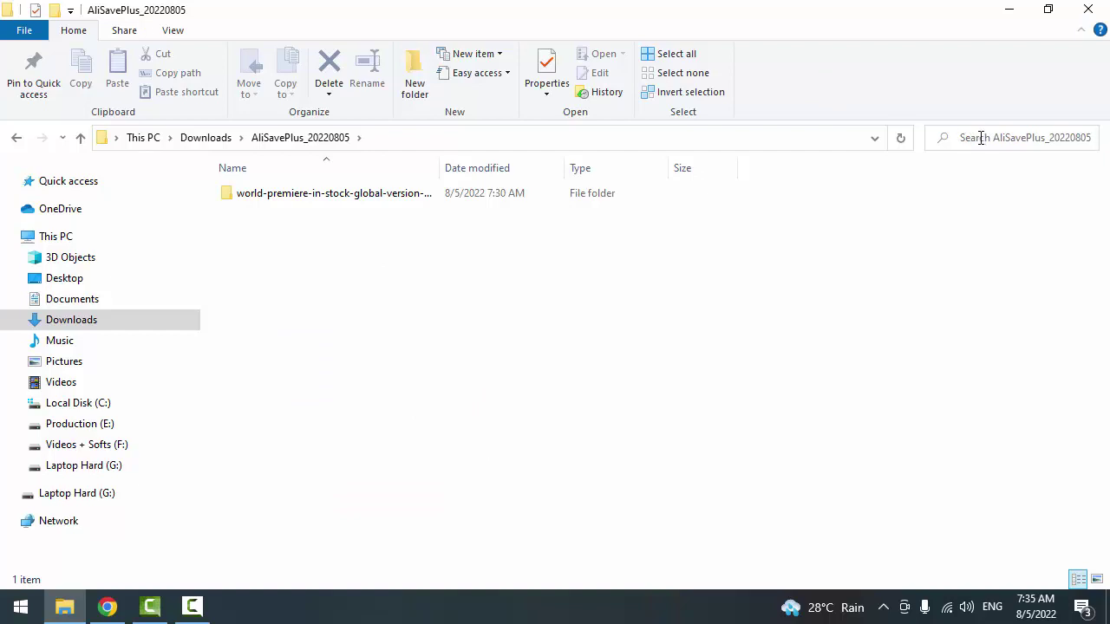
click(980, 137)
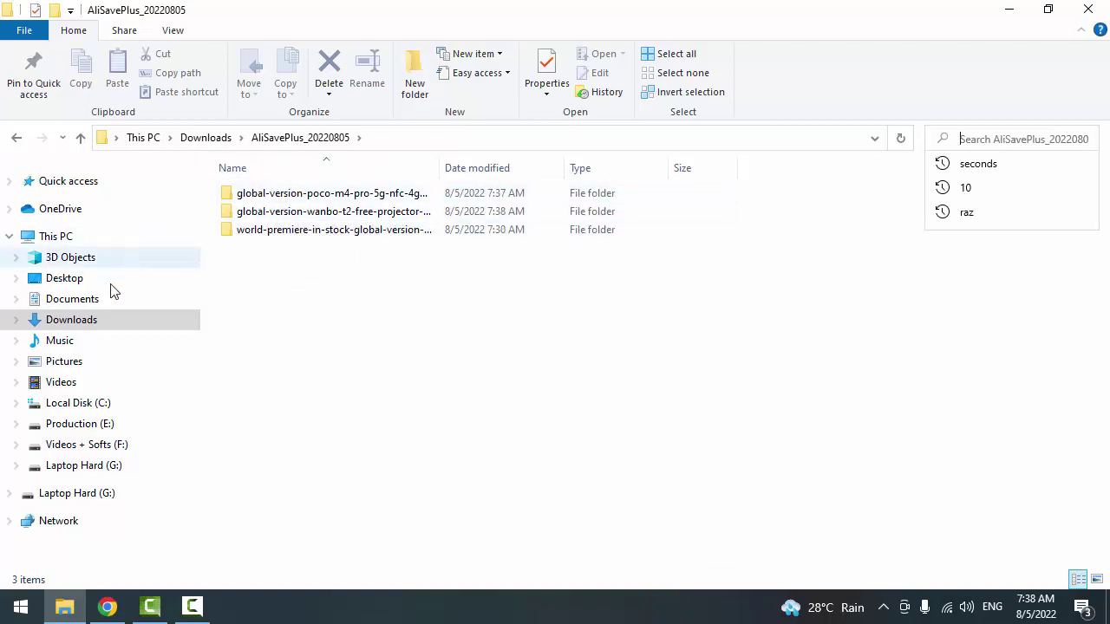
Step: Reopen AliSavePlus_20220805 from Downloads, check the Wanbo T2 projector's video folder, and return to the product folders
click(90, 319)
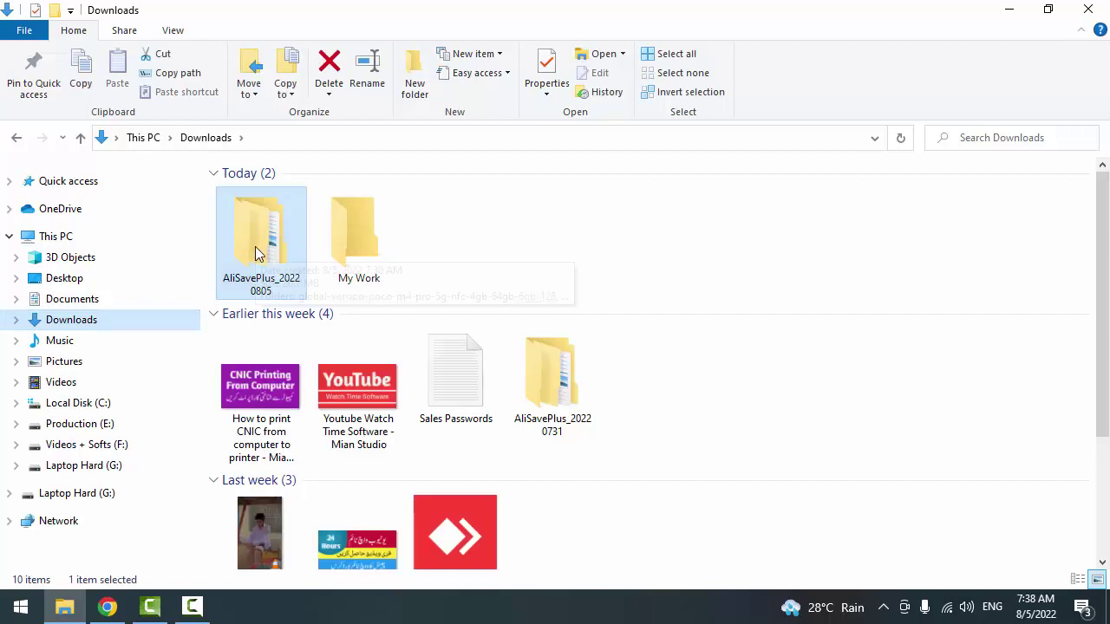
double_click(252, 244)
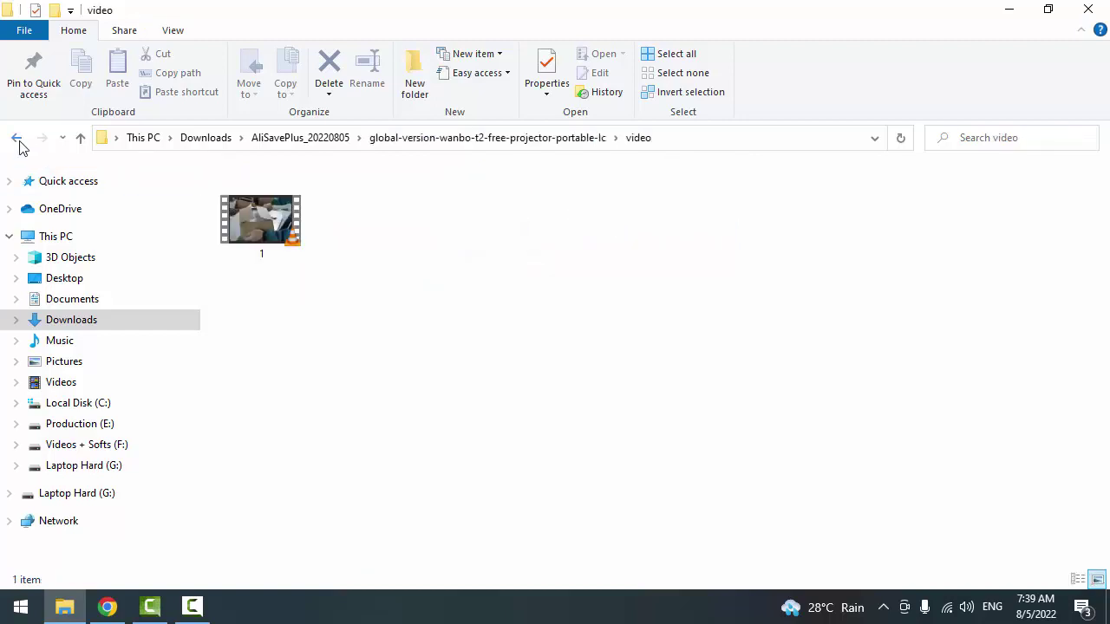
click(17, 137)
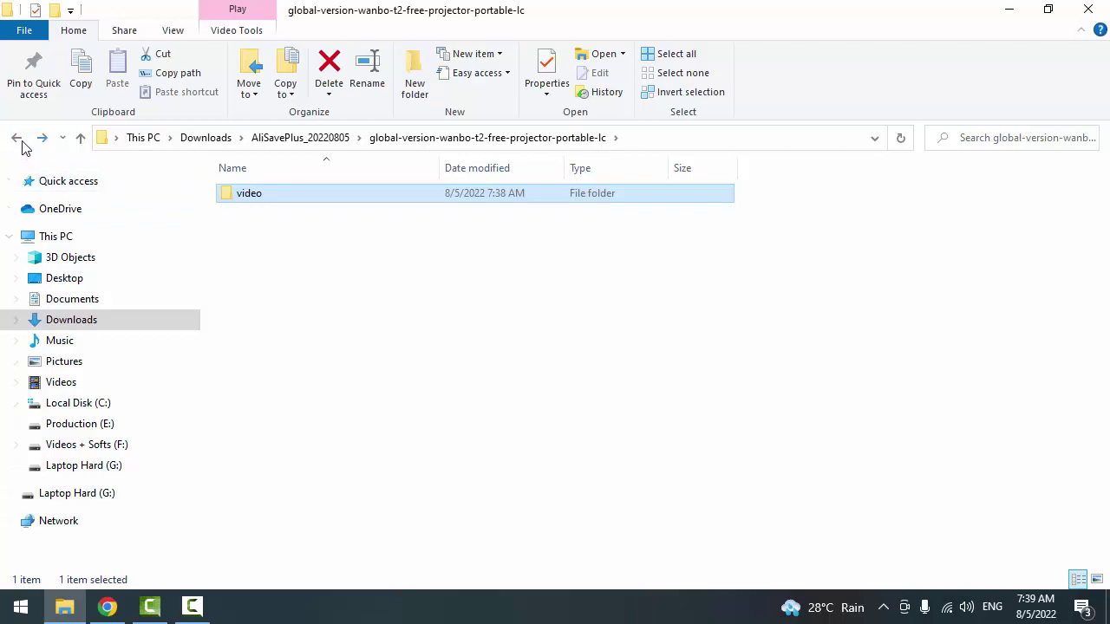
click(17, 137)
Step: Check the video folder of the world-premiere Xiaomi Redmi product and return to AliSavePlus_20220805
double_click(279, 230)
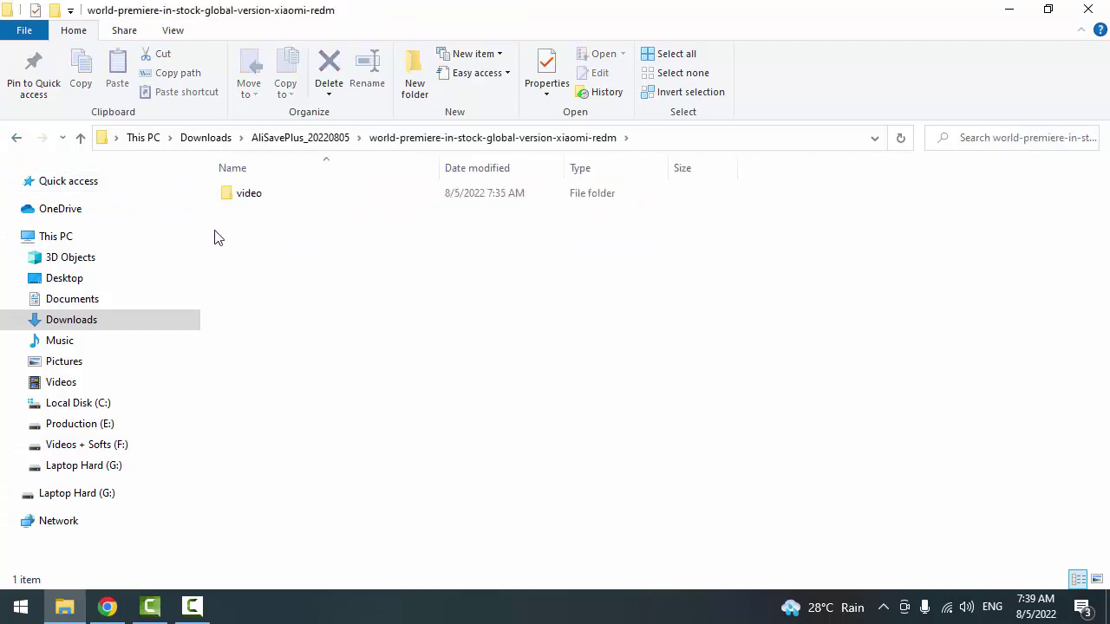
double_click(241, 202)
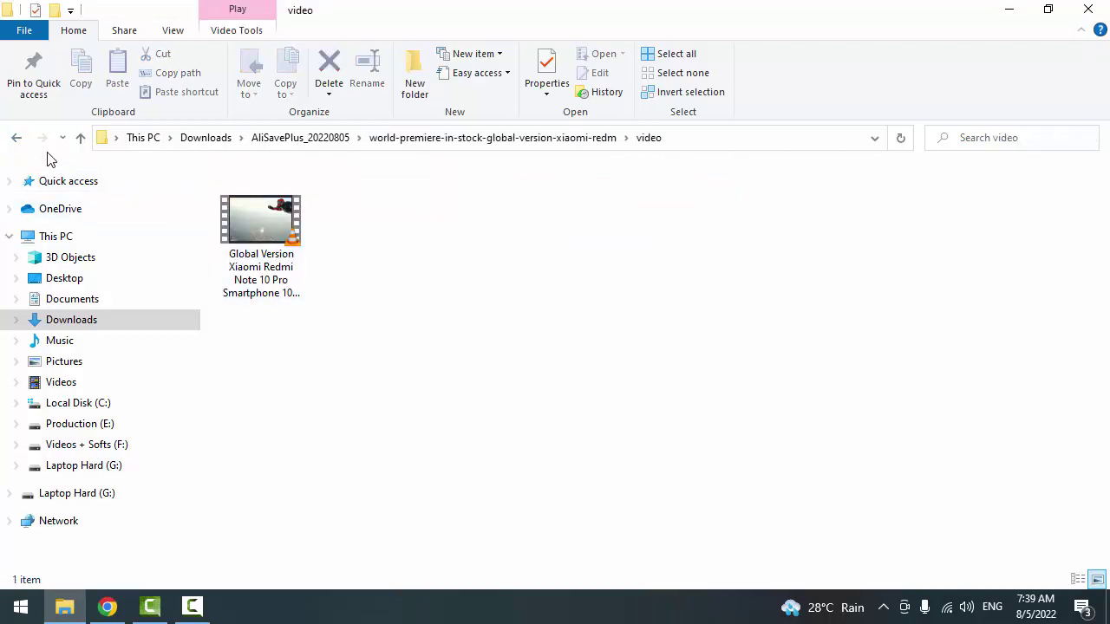
click(17, 138)
click(16, 137)
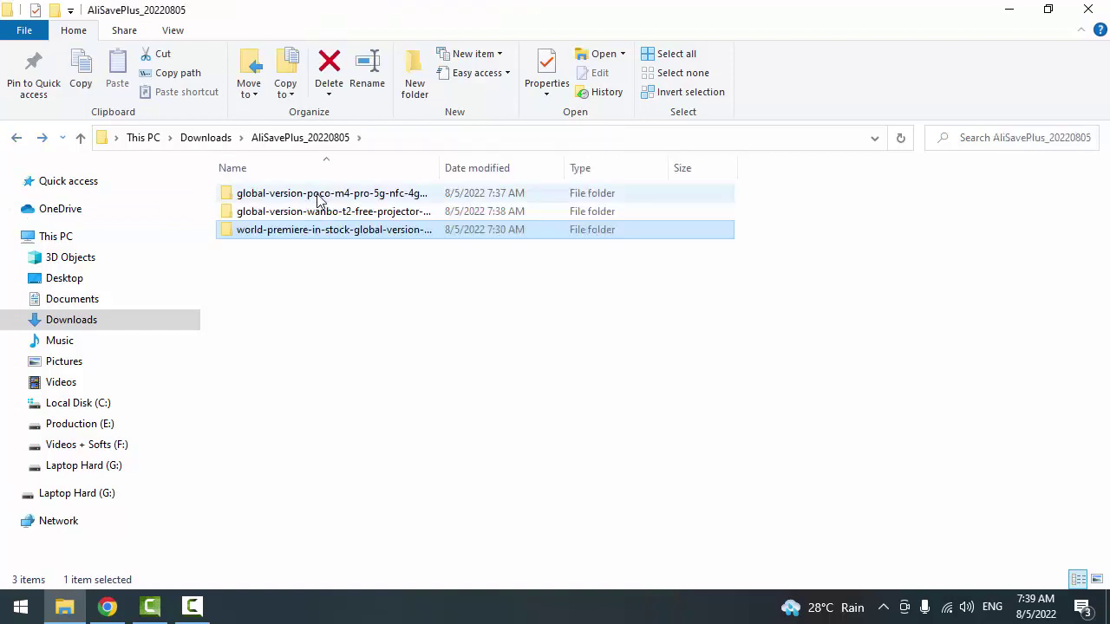
Step: Check the Poco M4 Pro 5G product's video folder and return to AliSavePlus_20220805
double_click(317, 202)
double_click(248, 198)
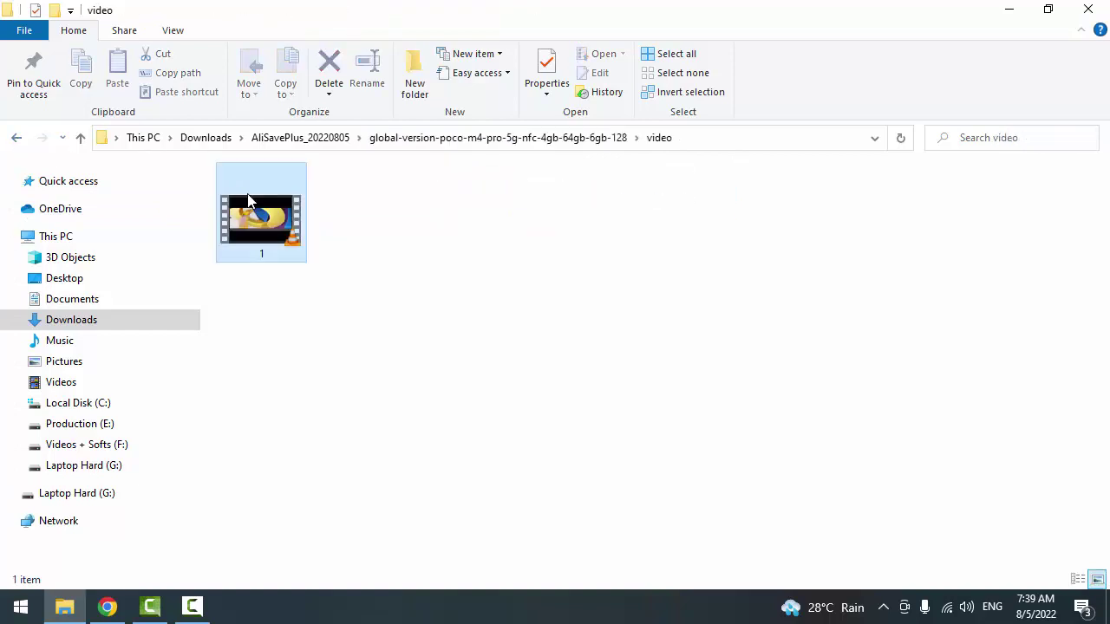
click(16, 137)
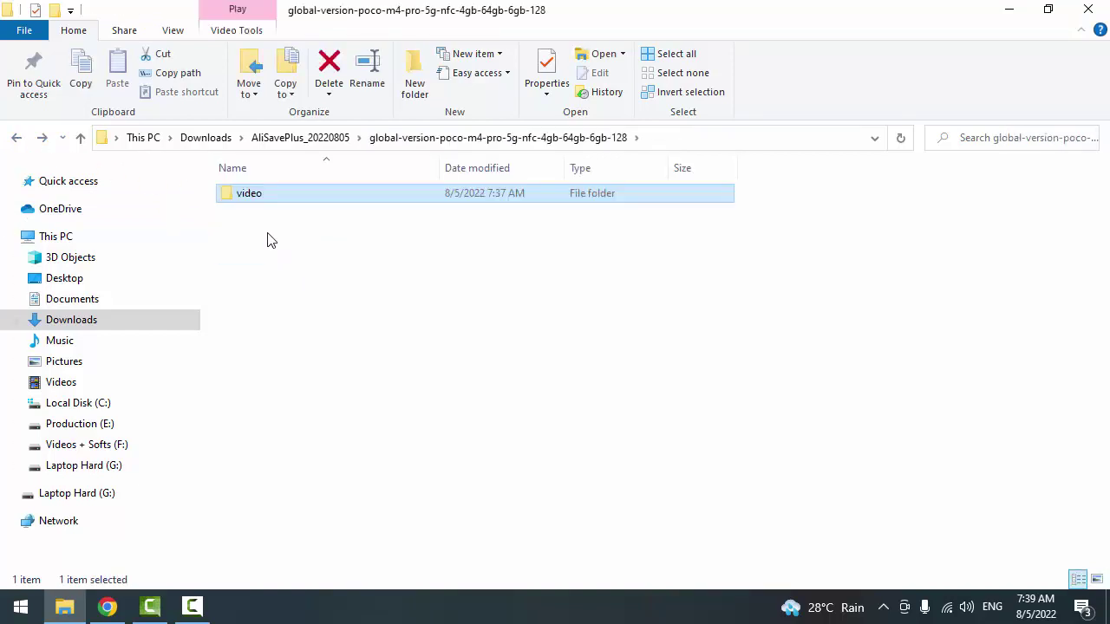
click(17, 139)
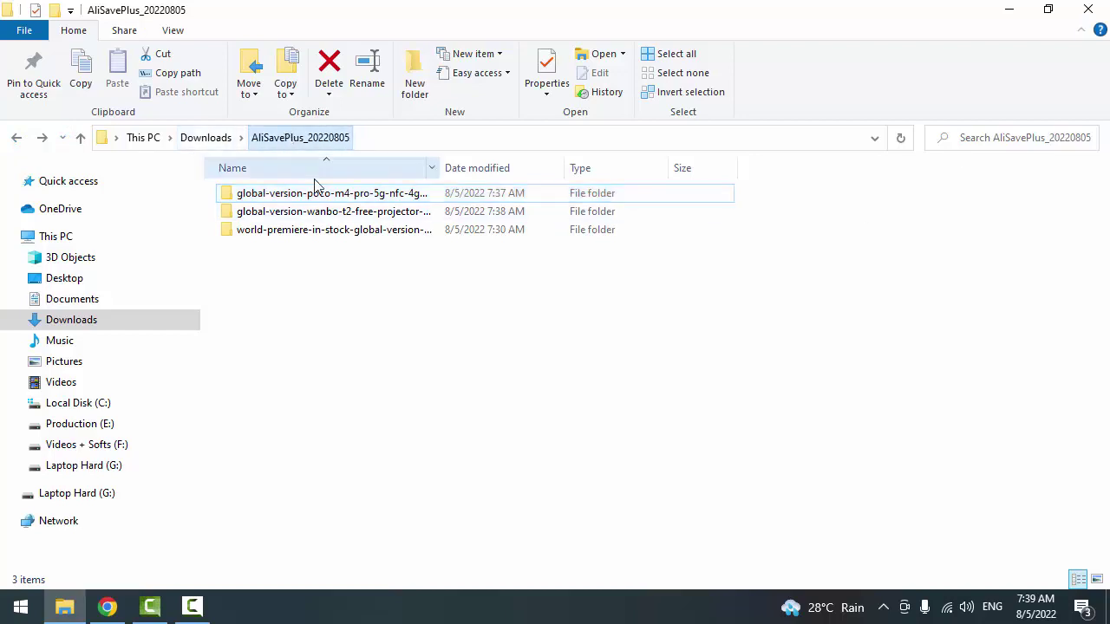
Step: Reopen AliSavePlus_20220805 from Downloads and search it and its subfolders for *.mp
click(314, 235)
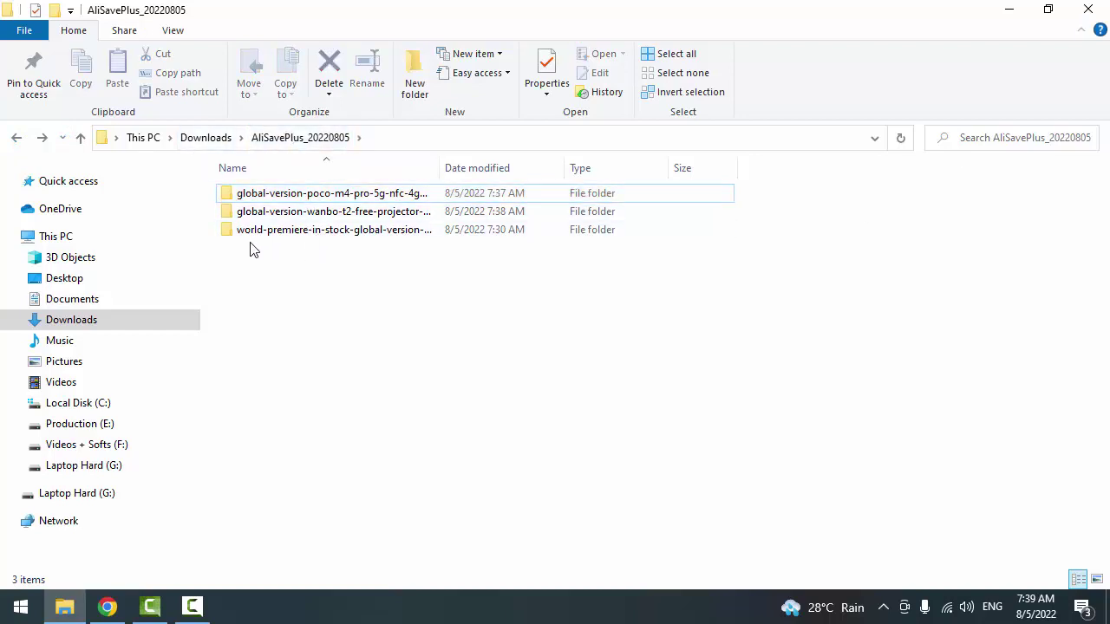
click(73, 320)
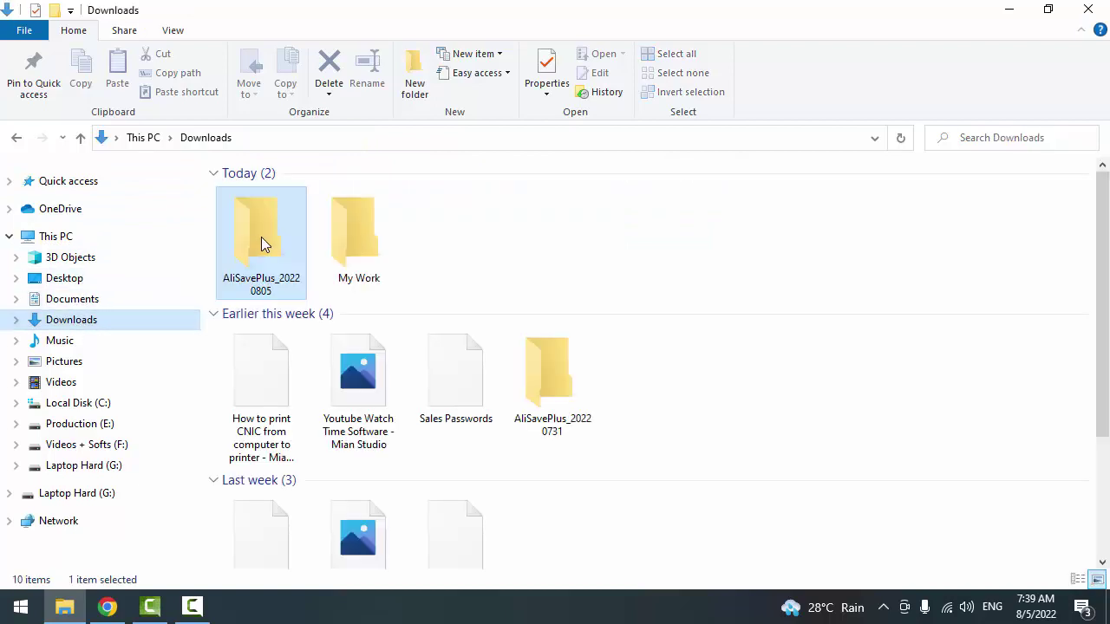
double_click(272, 244)
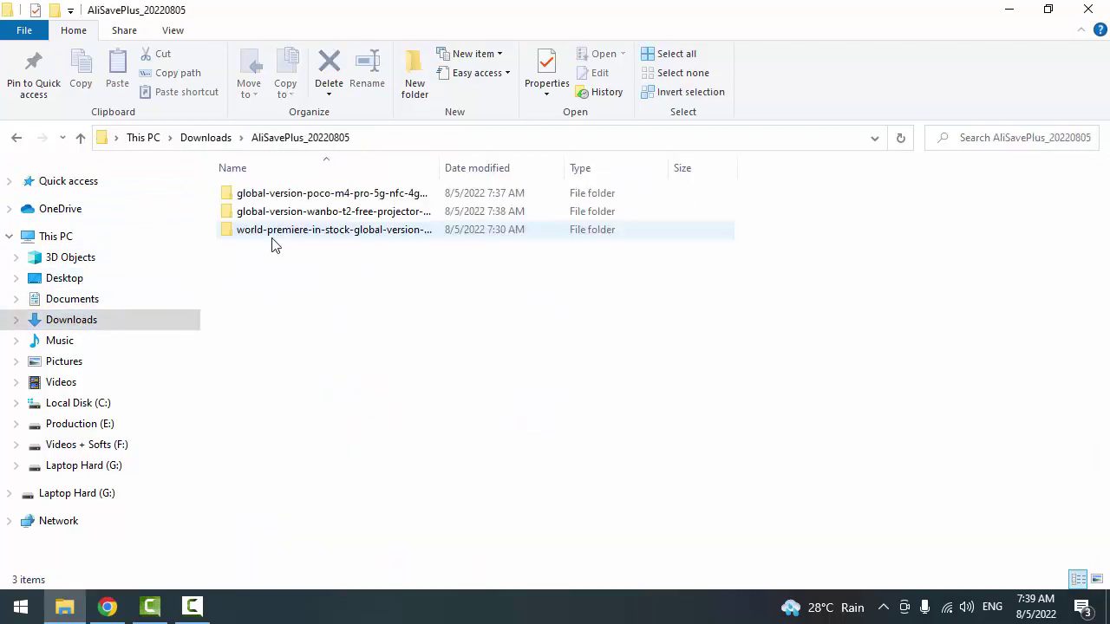
click(972, 141)
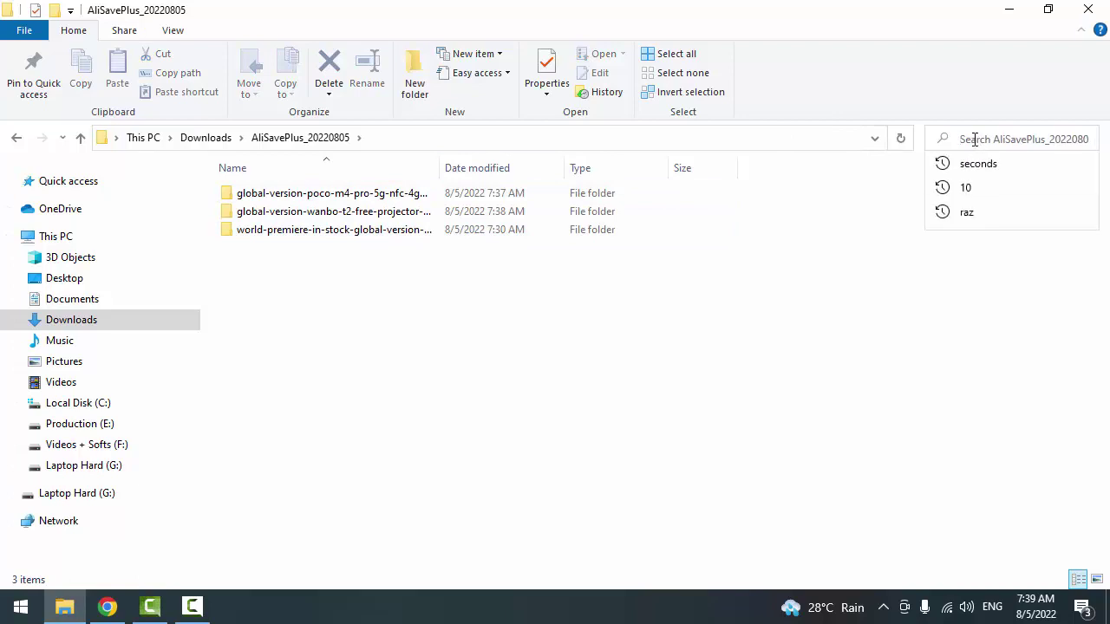
text(*)
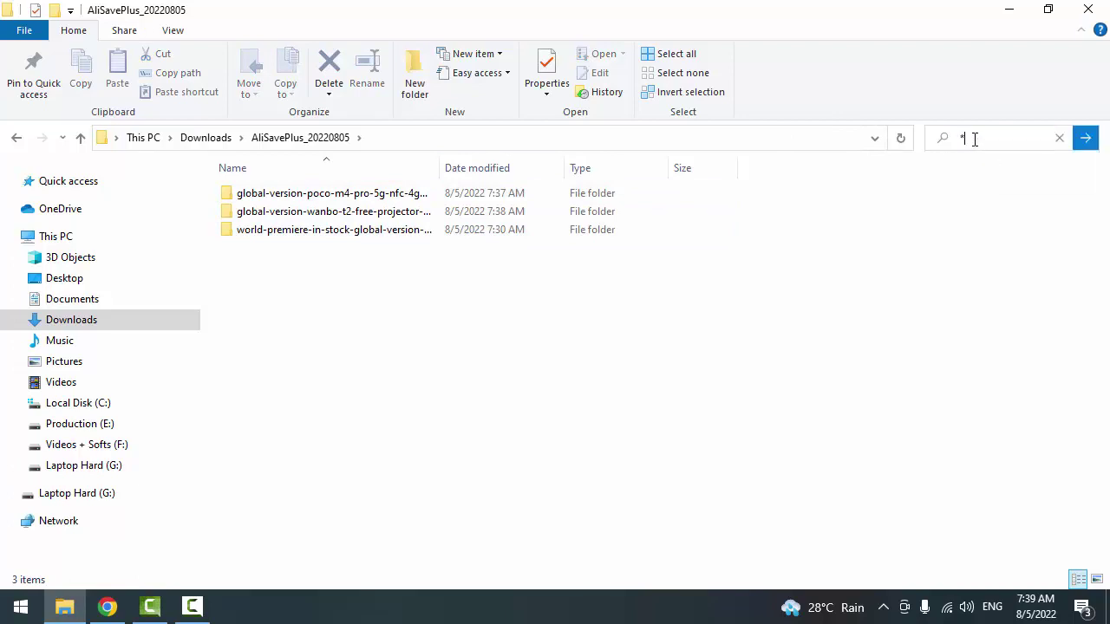
text(.mp4)
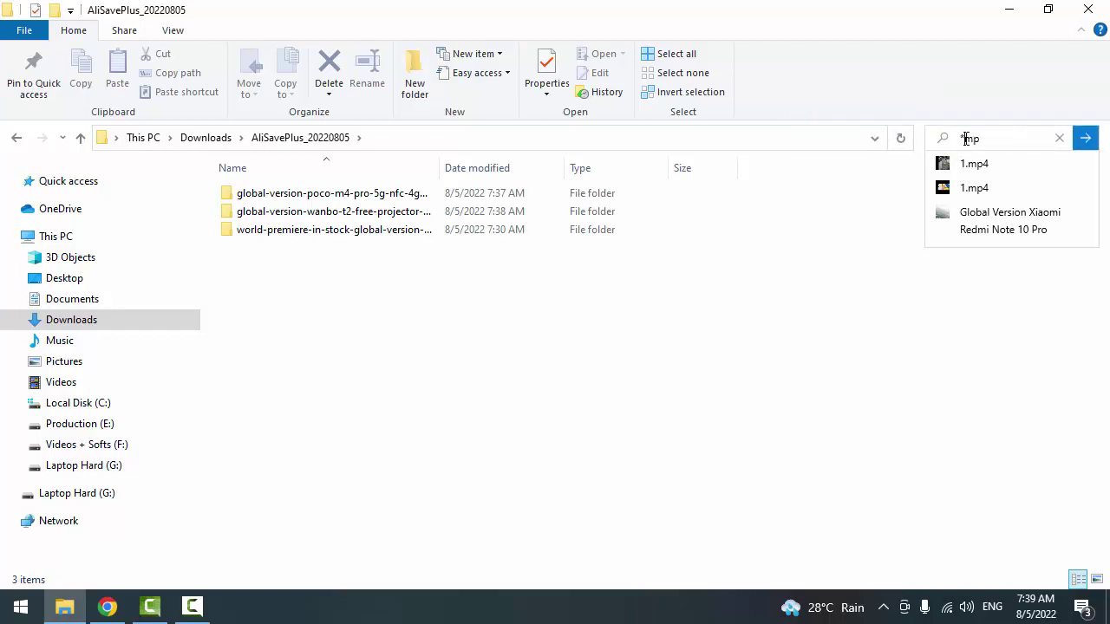
key(BackSpace)
key(BackSpace)
key(BackSpace)
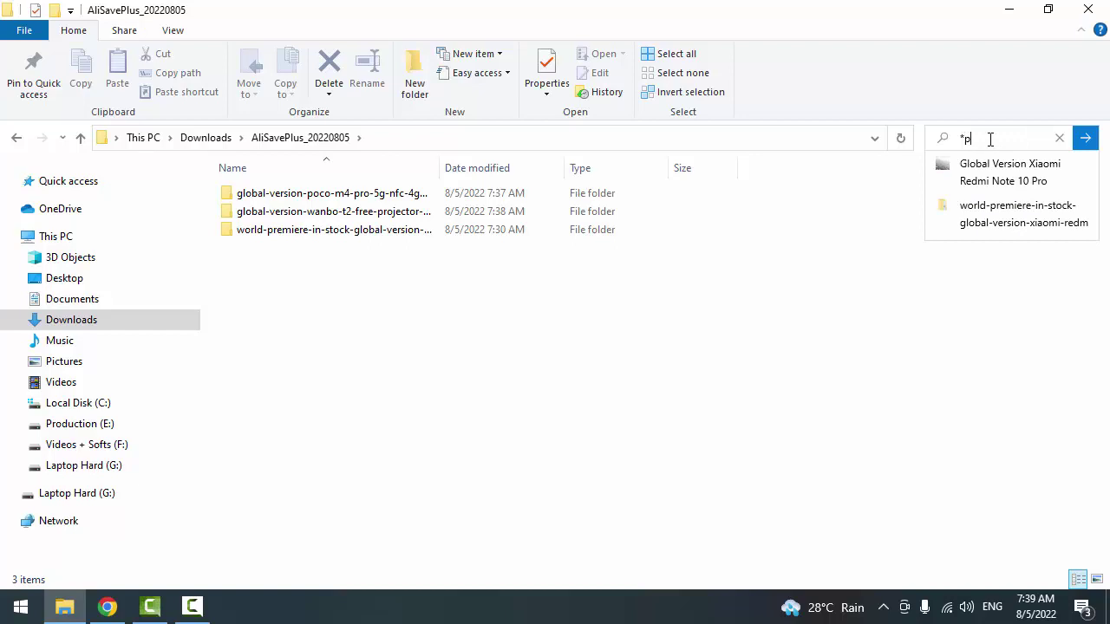
text(.mp)
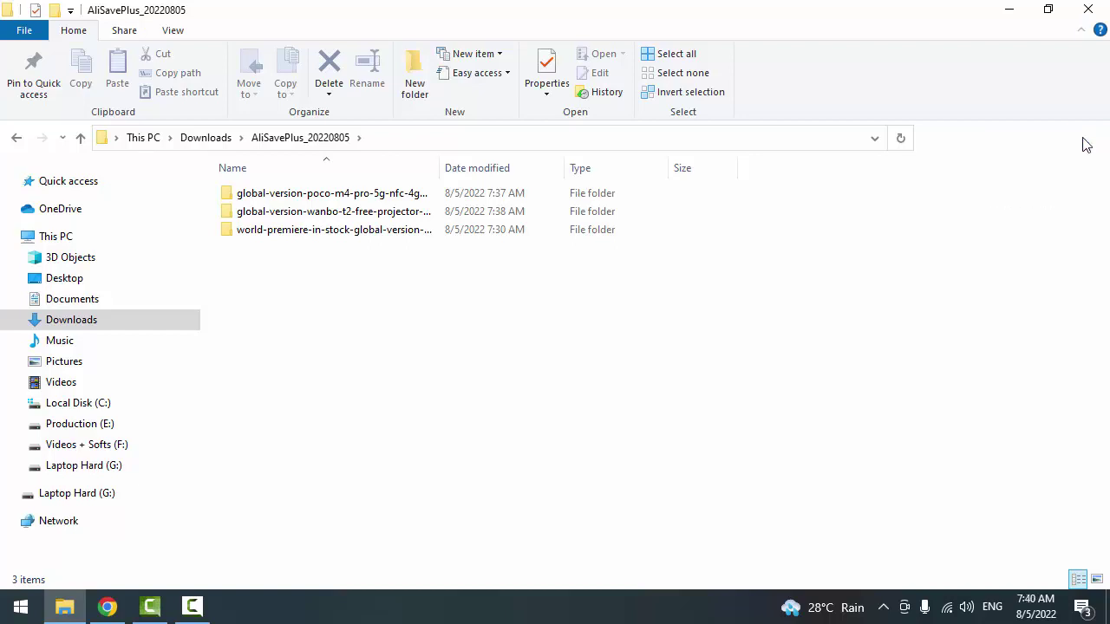
click(1084, 140)
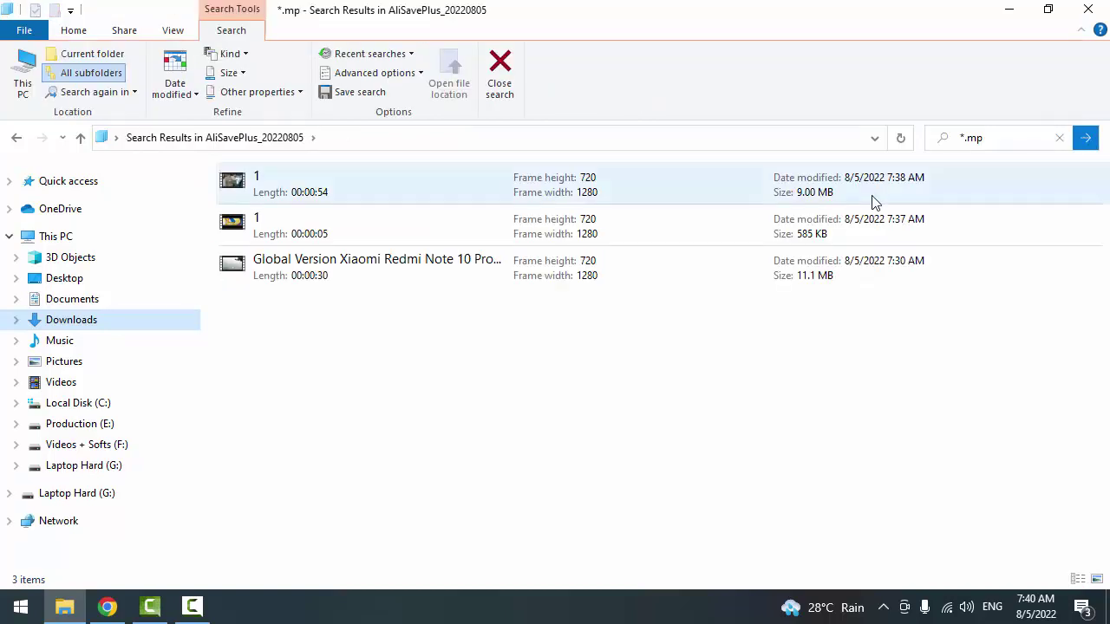
drag(400, 344, 229, 158)
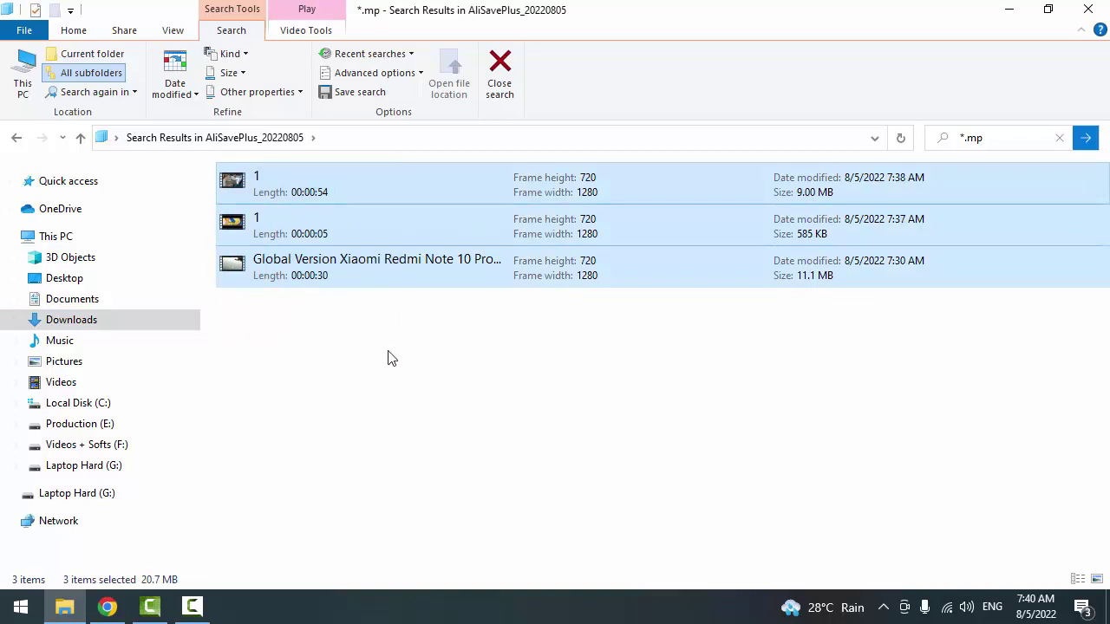
drag(389, 356, 243, 162)
drag(421, 397, 237, 174)
click(278, 266)
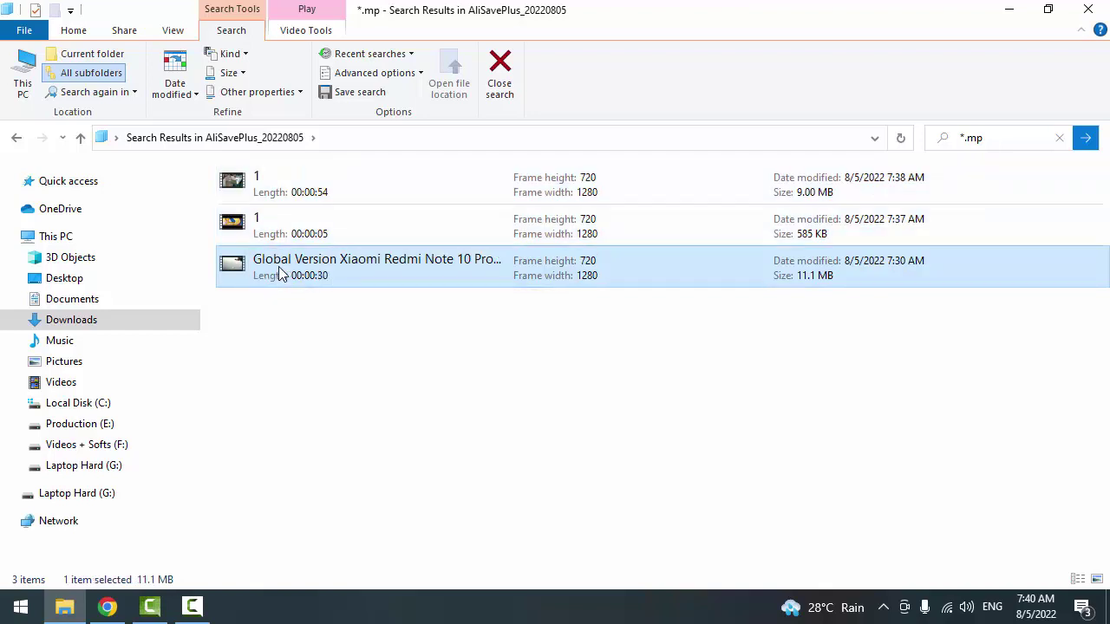
click(280, 223)
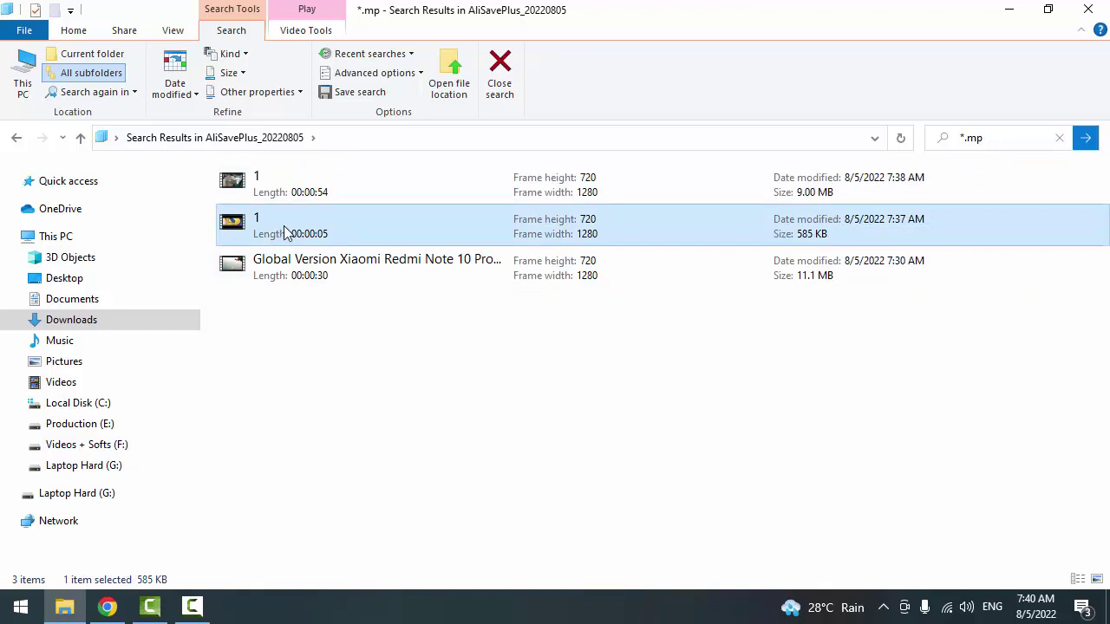
click(292, 198)
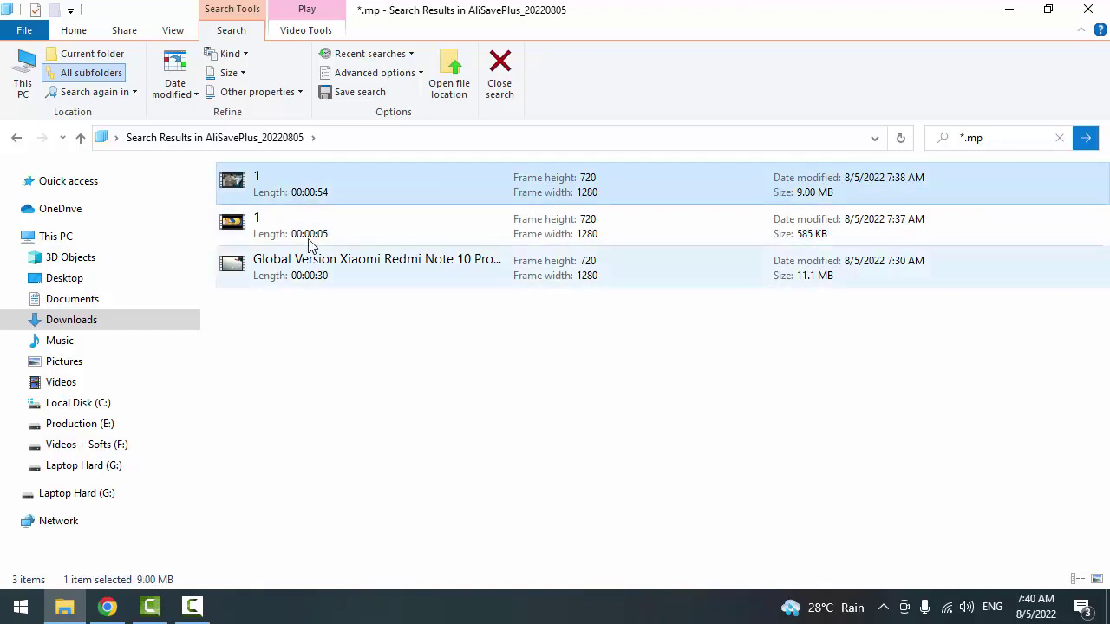
click(305, 236)
click(301, 183)
Step: Rename the five-second video in the search results as 2
click(299, 239)
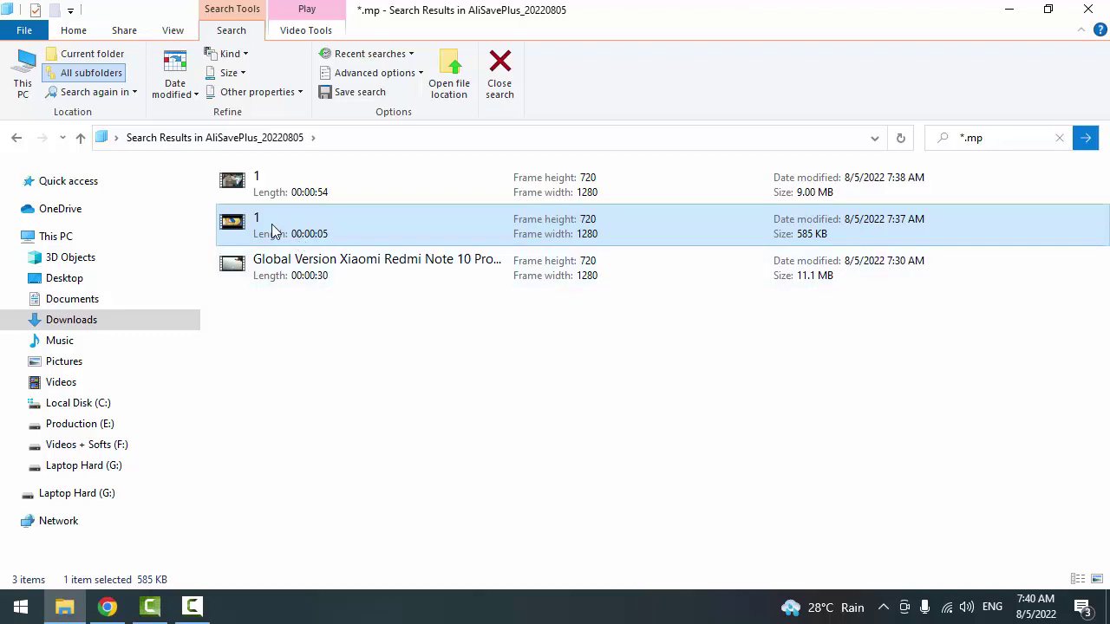
click(260, 222)
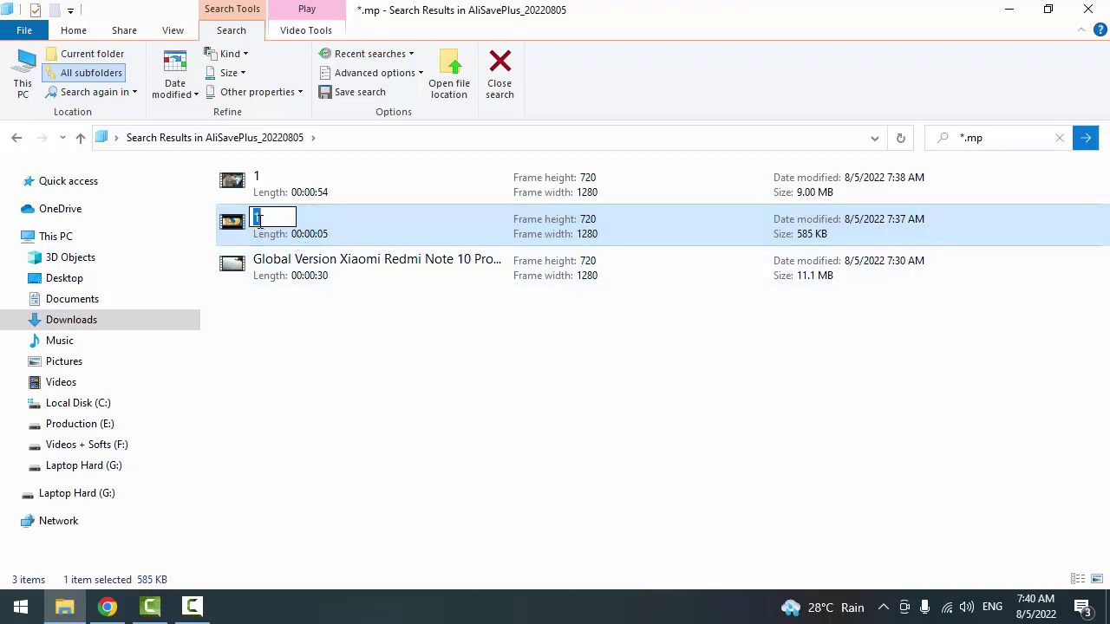
text(2)
click(373, 362)
Step: Move all three videos found by the search into the My Work folder in Downloads
drag(373, 362, 239, 167)
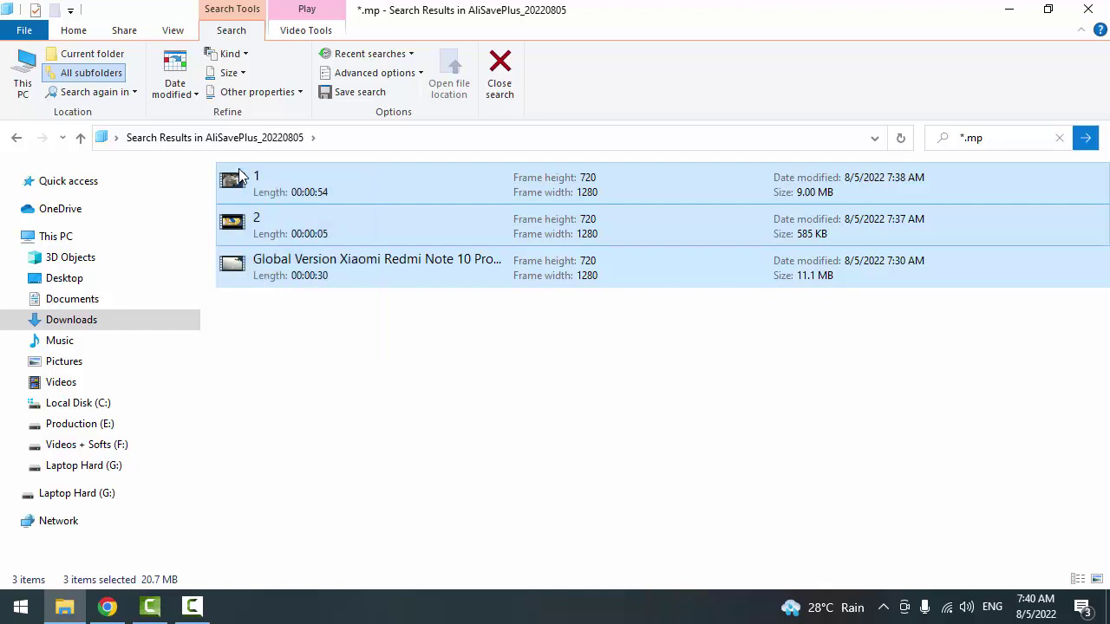
right_click(366, 235)
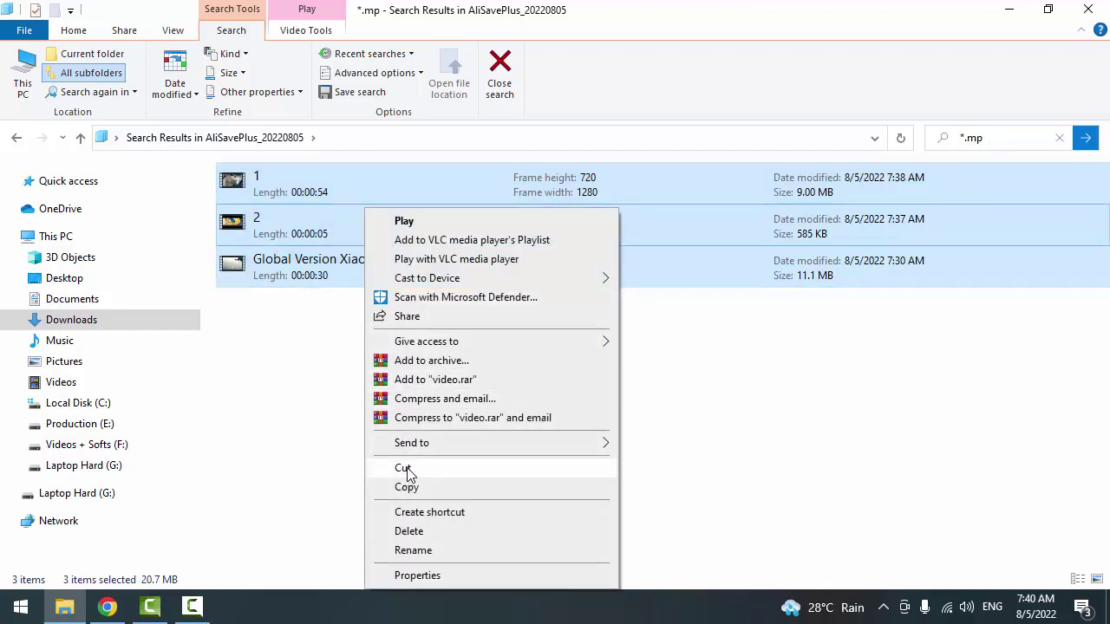
click(403, 468)
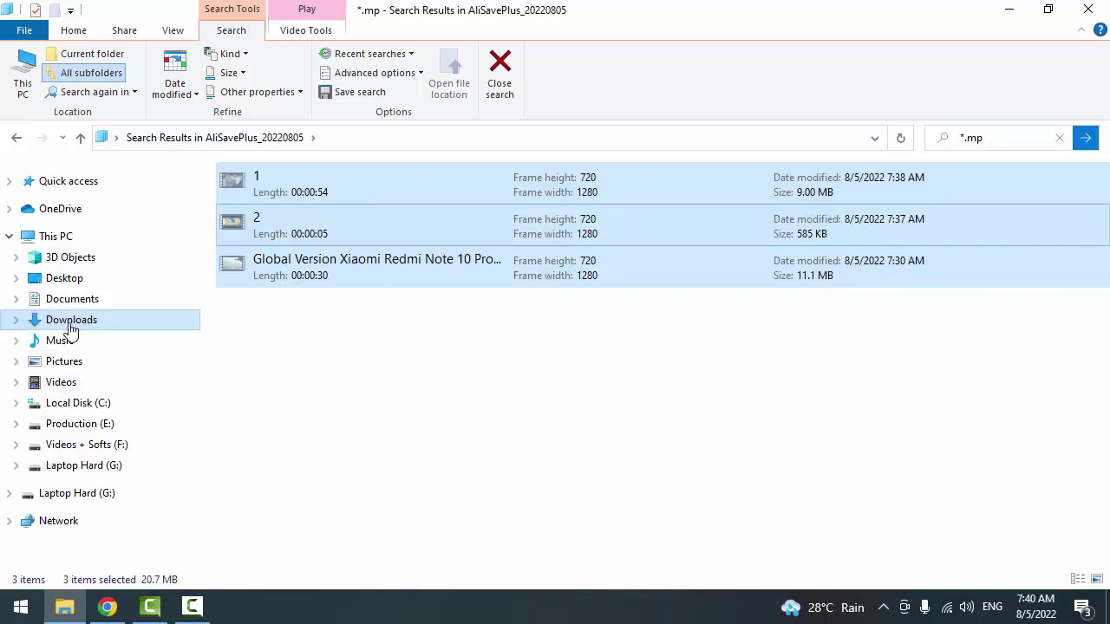
click(69, 323)
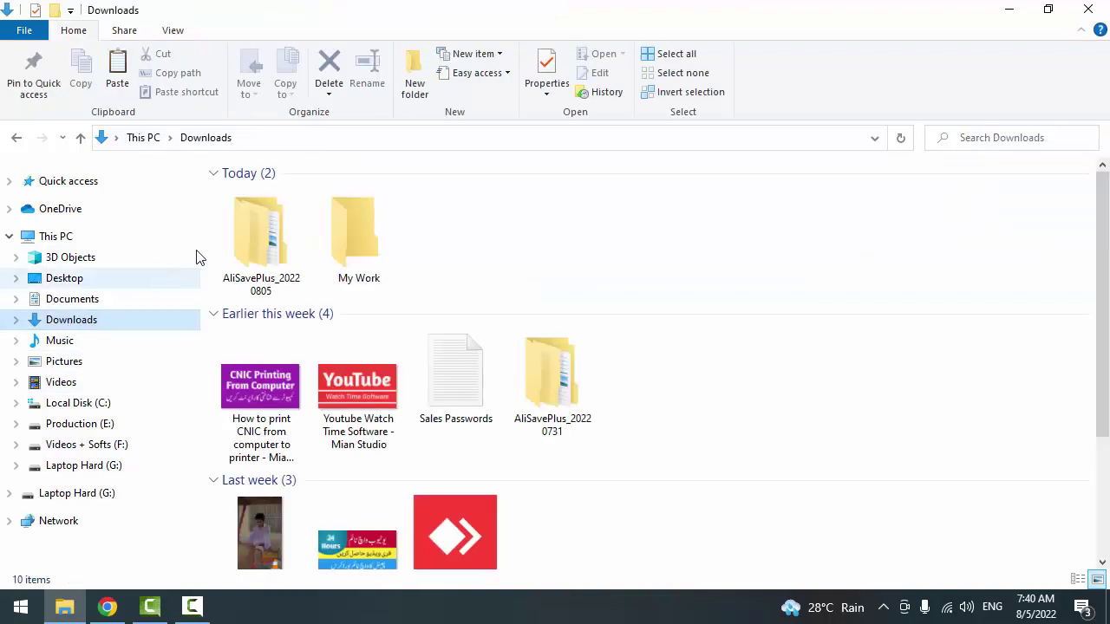
double_click(359, 239)
right_click(353, 237)
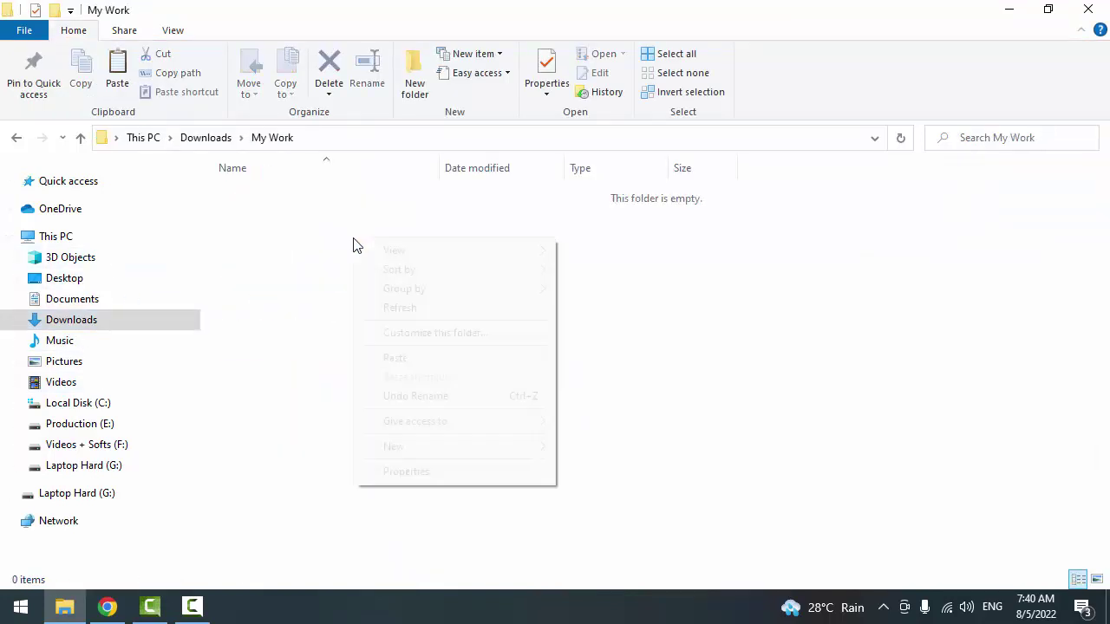
click(395, 357)
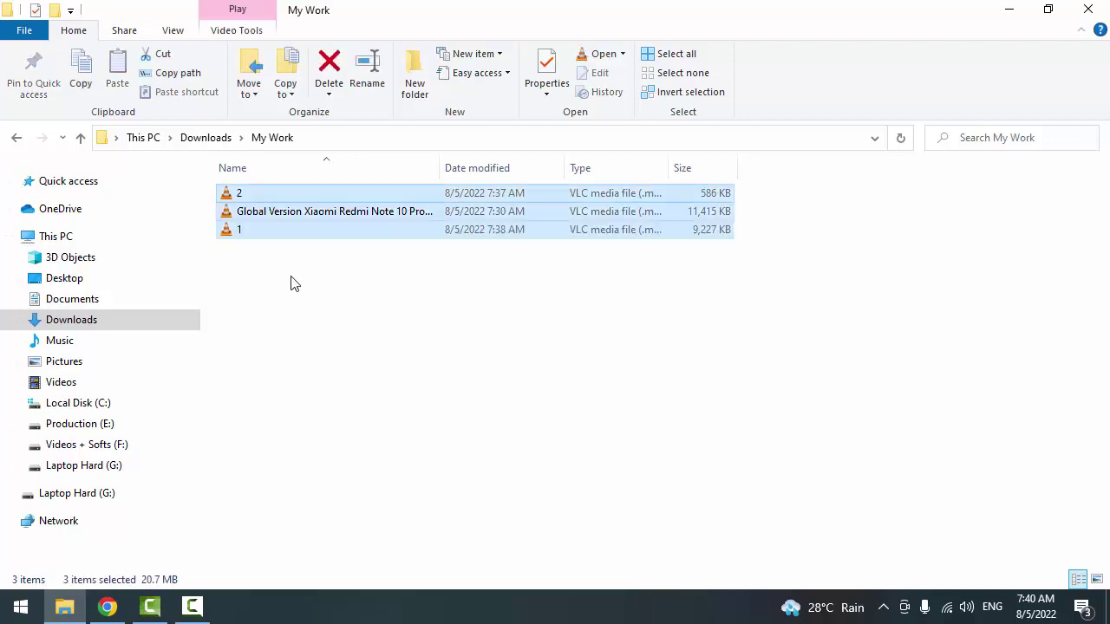
Step: Reopen My Work from Downloads to view the moved videos, and return to Downloads
click(73, 321)
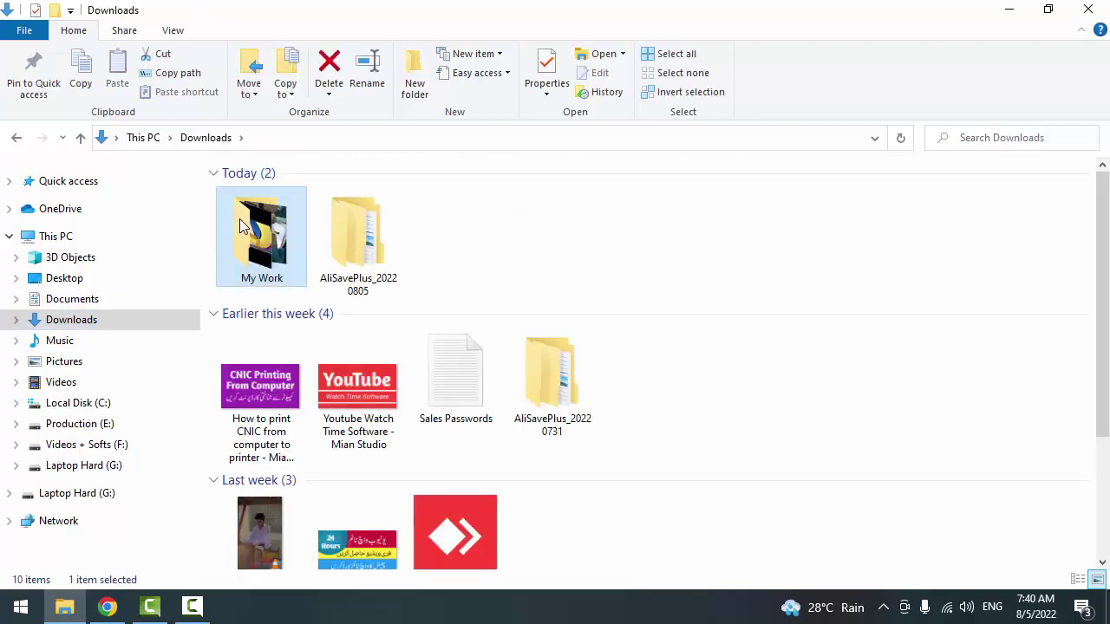
double_click(240, 218)
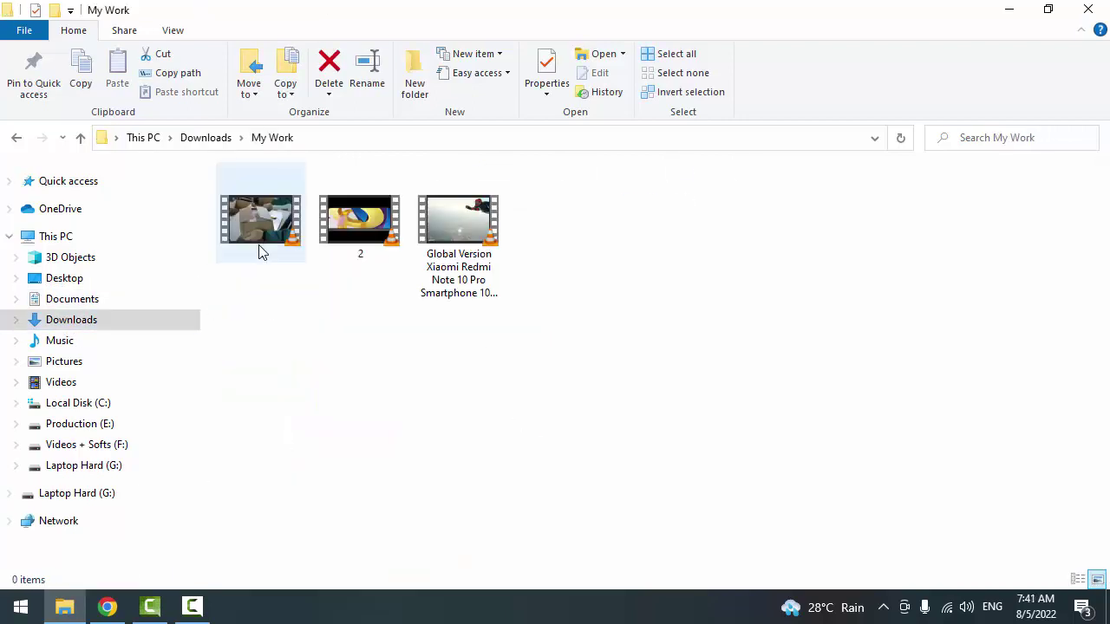
click(84, 328)
Step: Open AliSavePlus_20220805, check the Poco M4 Pro 5G product's video folder, and return to the product folders
double_click(359, 240)
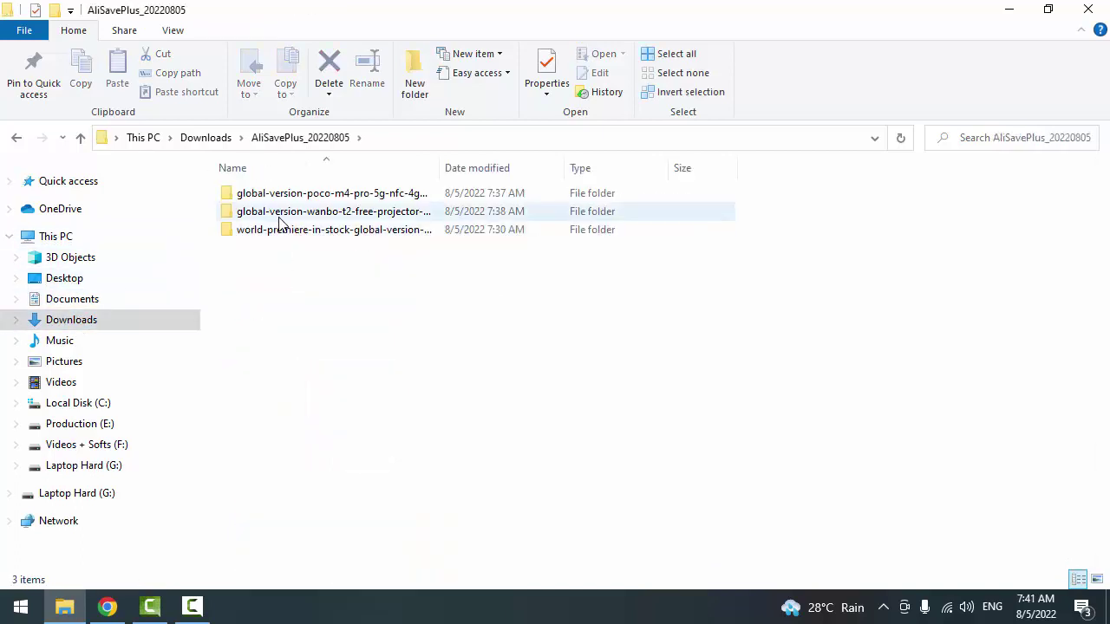
double_click(260, 194)
click(241, 200)
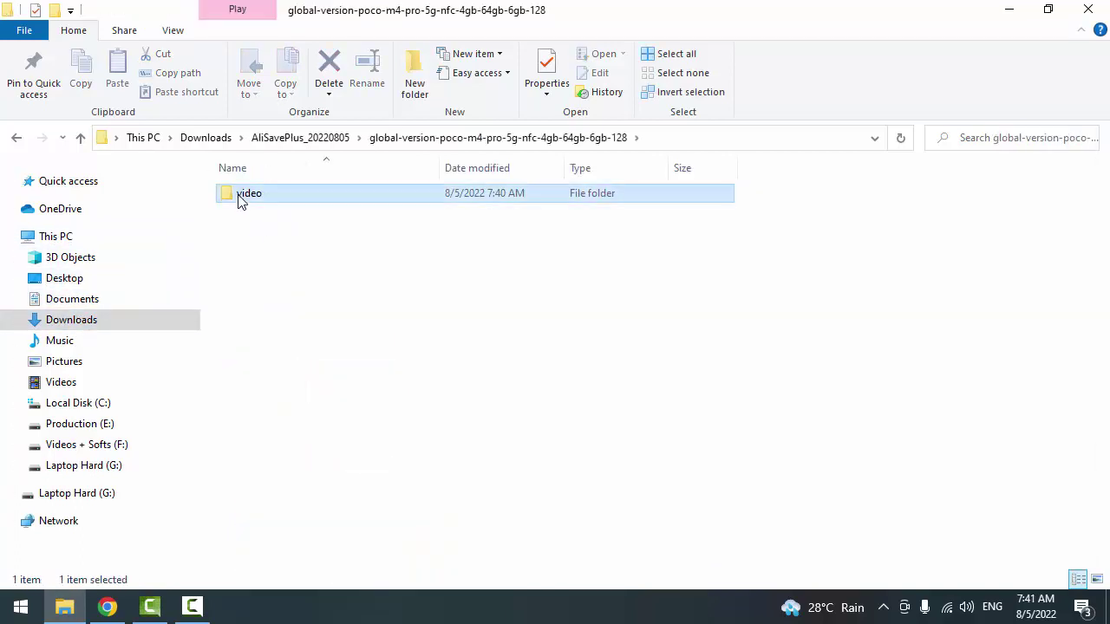
double_click(241, 199)
key(BackSpace)
key(BackSpace)
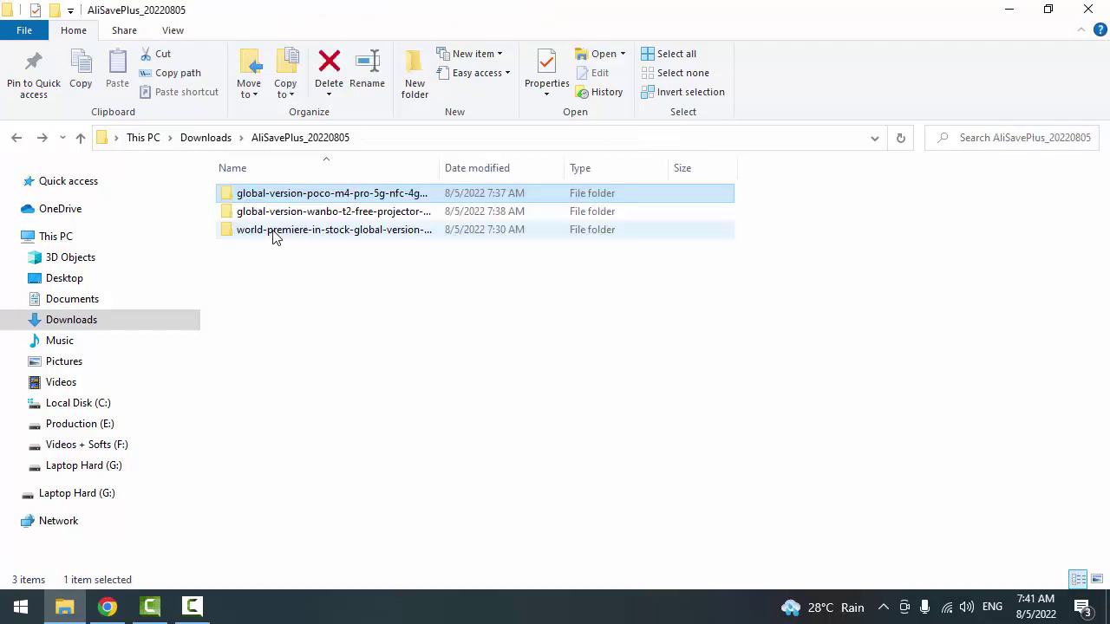
Step: Check the Wanbo T2 projector's video folder and return to AliSavePlus_20220805
double_click(283, 217)
double_click(255, 198)
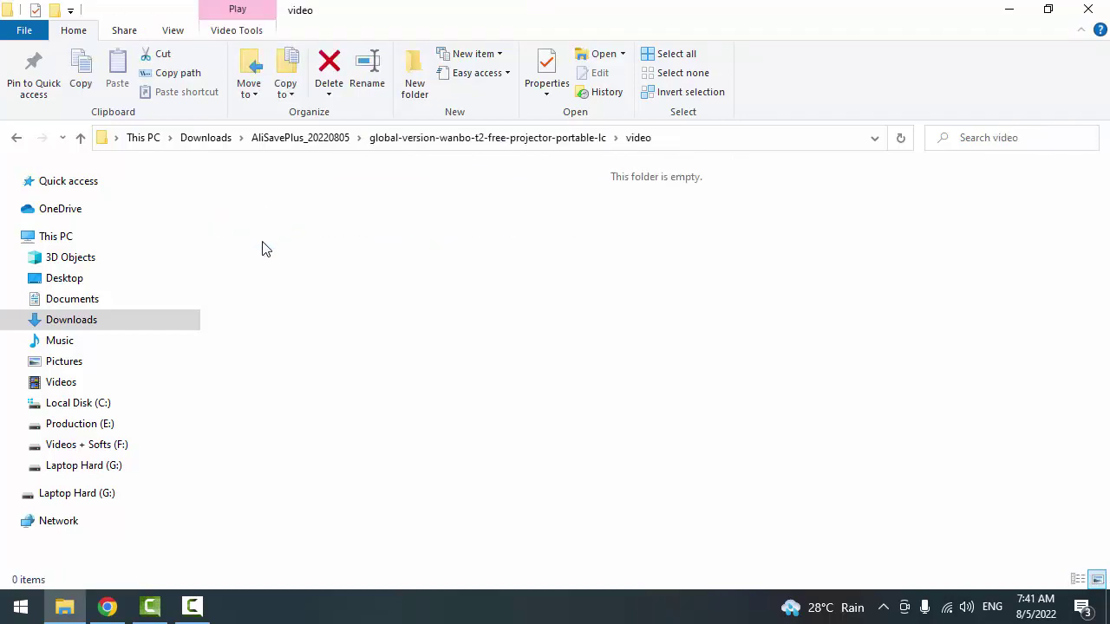
key(BackSpace)
key(BackSpace)
Step: Check the world-premiere Xiaomi Redmi product's video folder, return to AliSavePlus_20220805, and select all three product folders
double_click(286, 232)
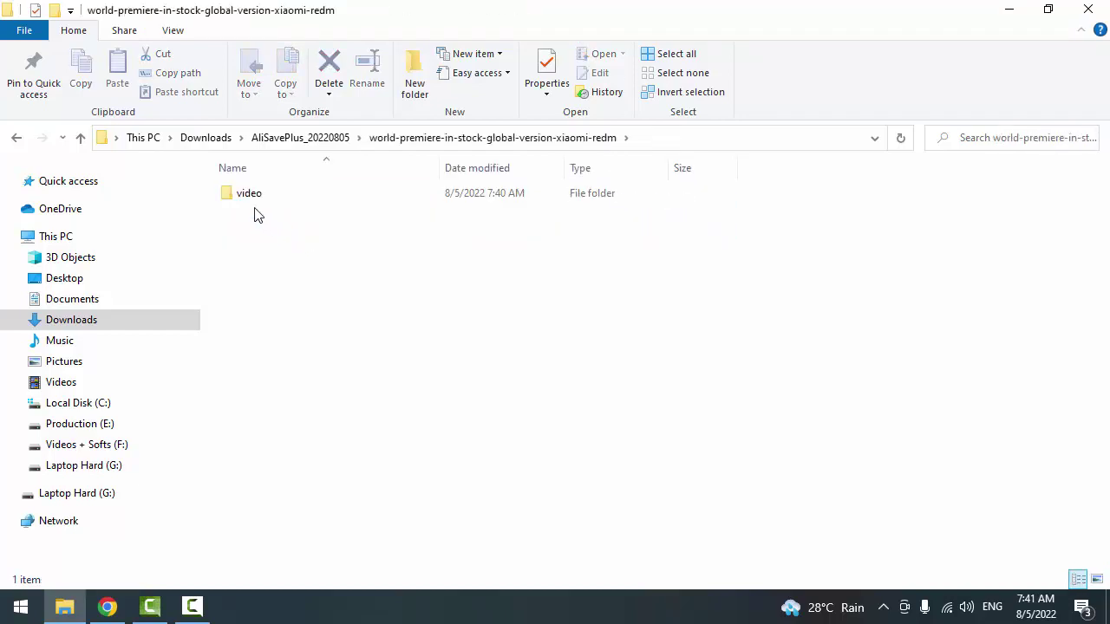
double_click(241, 197)
key(BackSpace)
key(BackSpace)
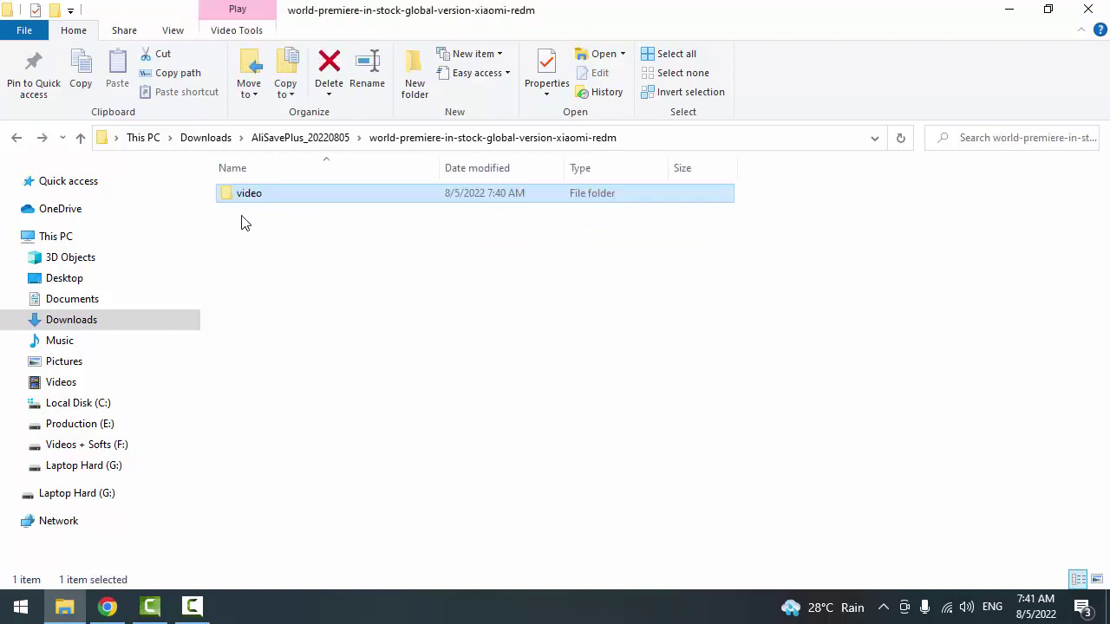
drag(389, 277, 303, 187)
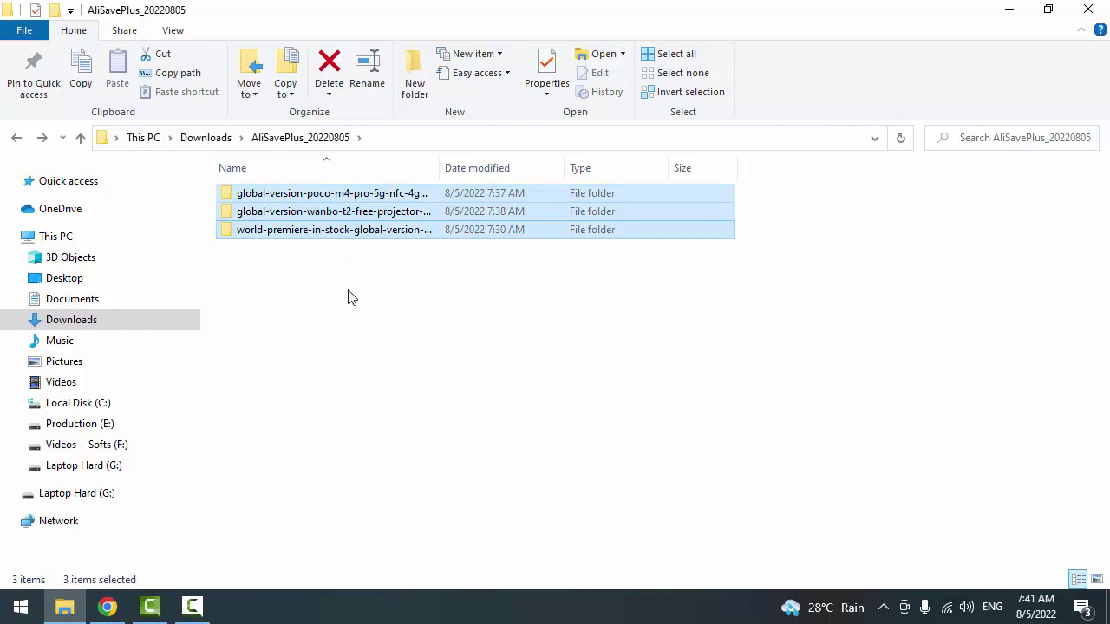
Step: View the collected videos in My Work again and go back to Downloads
click(96, 326)
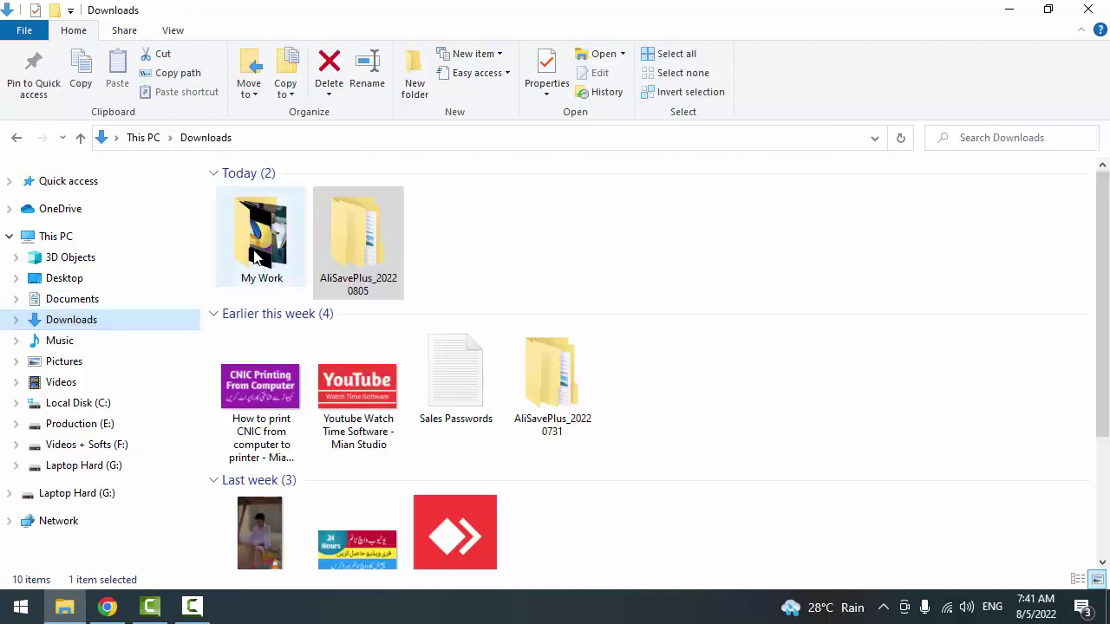
double_click(259, 251)
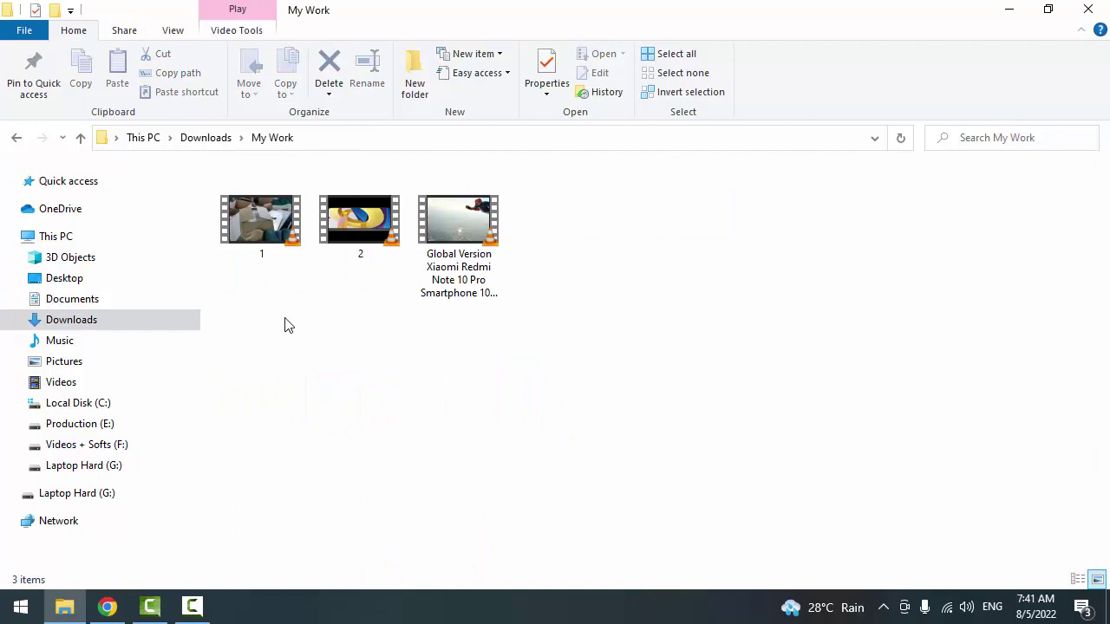
click(16, 139)
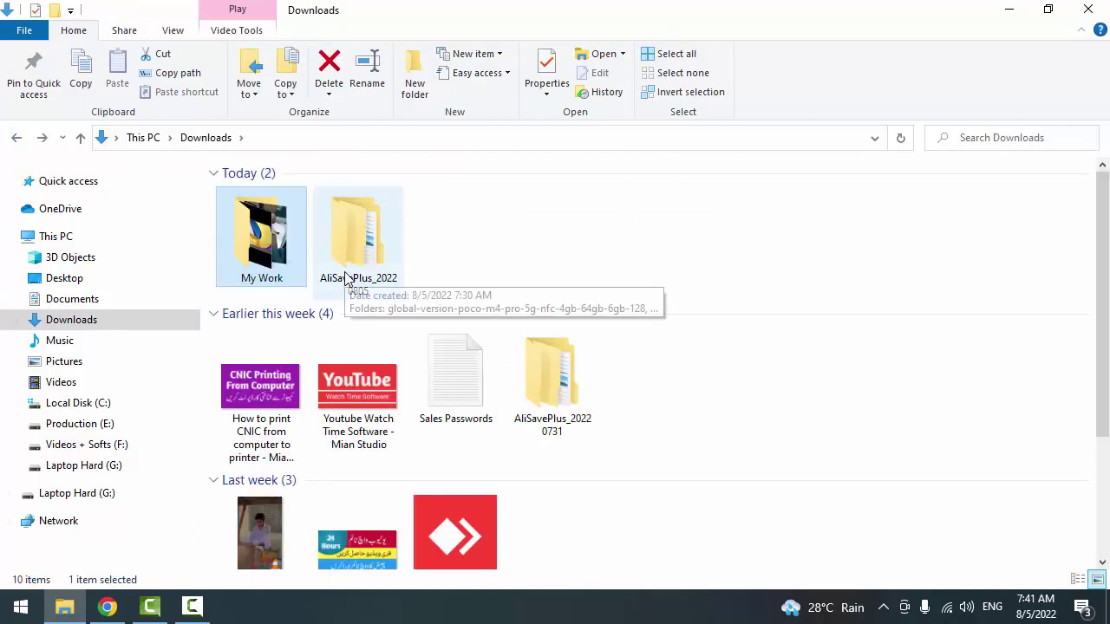
Step: Send the My Work folder to a compressed (zipped) folder and delete the resulting archive
right_click(260, 236)
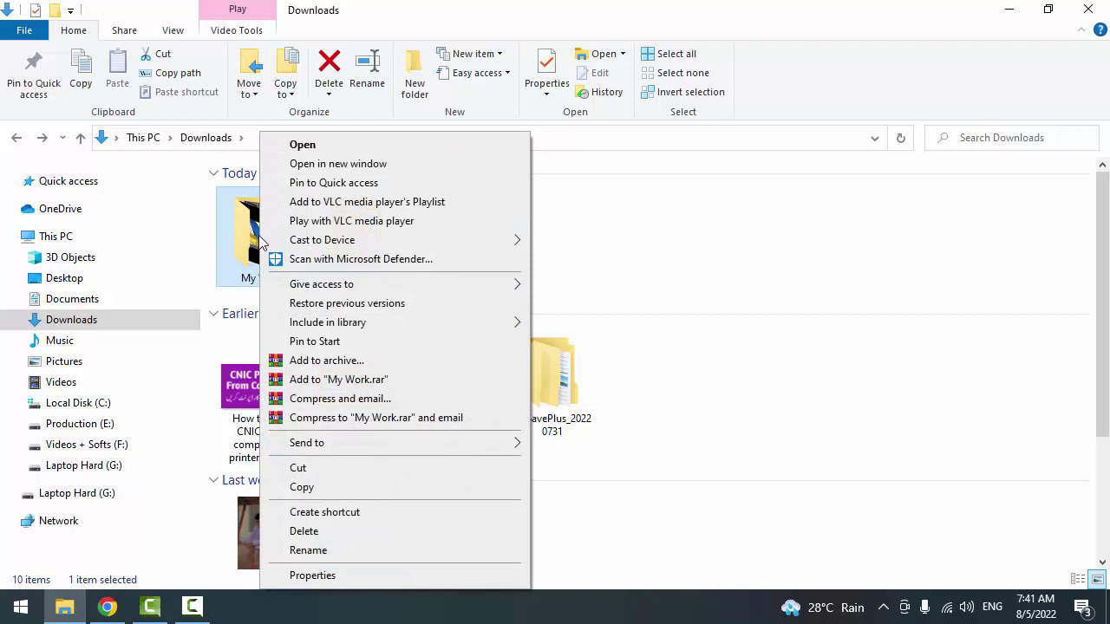
right_click(250, 226)
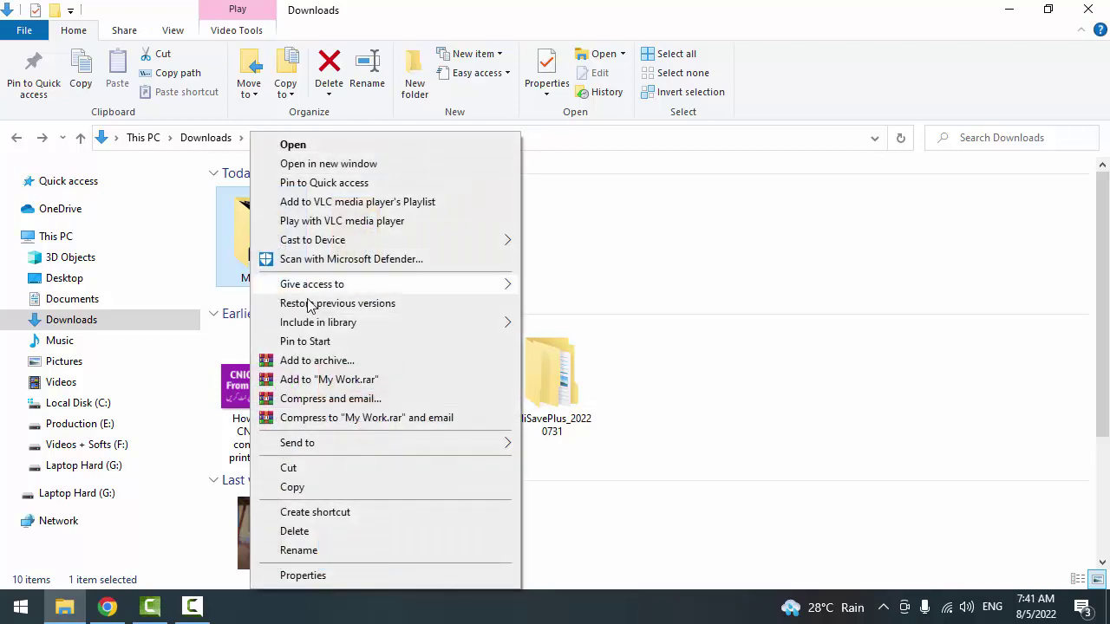
mouse_move(413, 442)
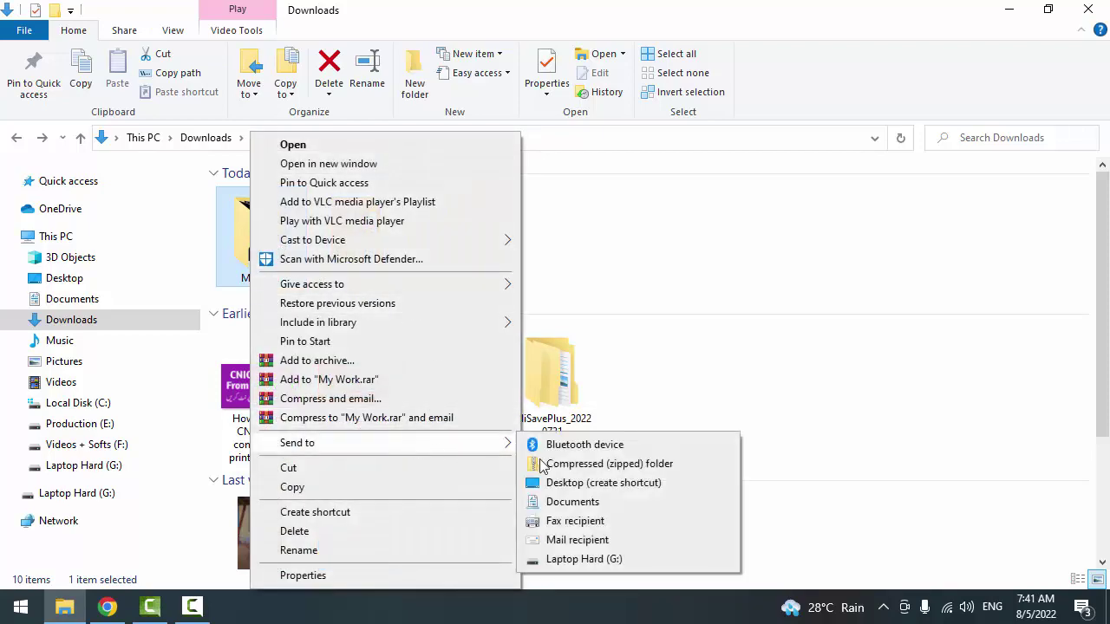
click(588, 465)
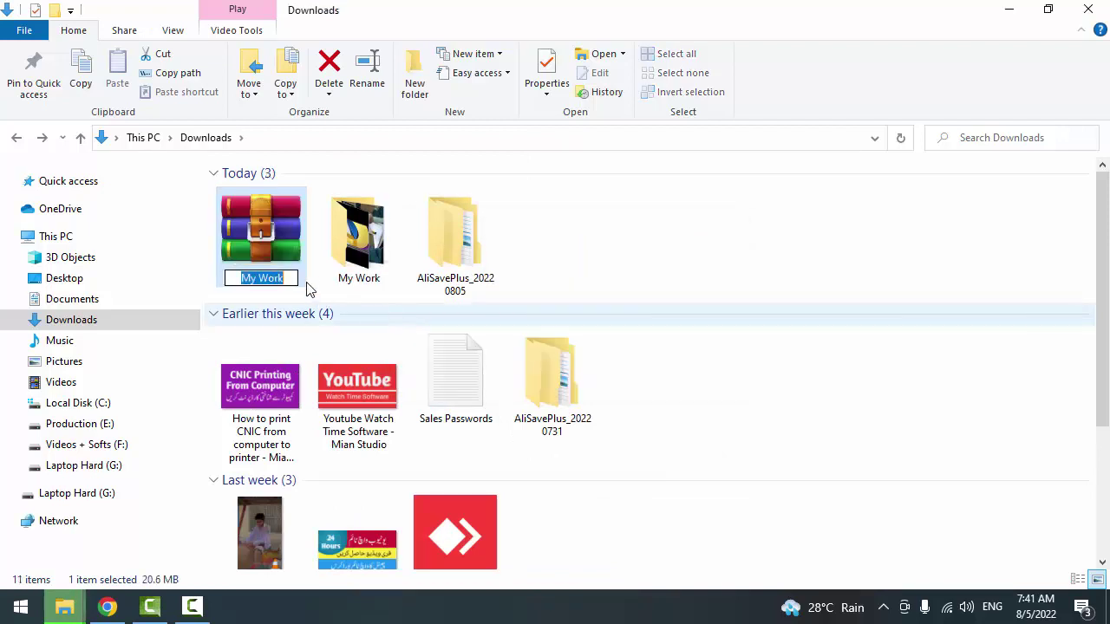
click(258, 223)
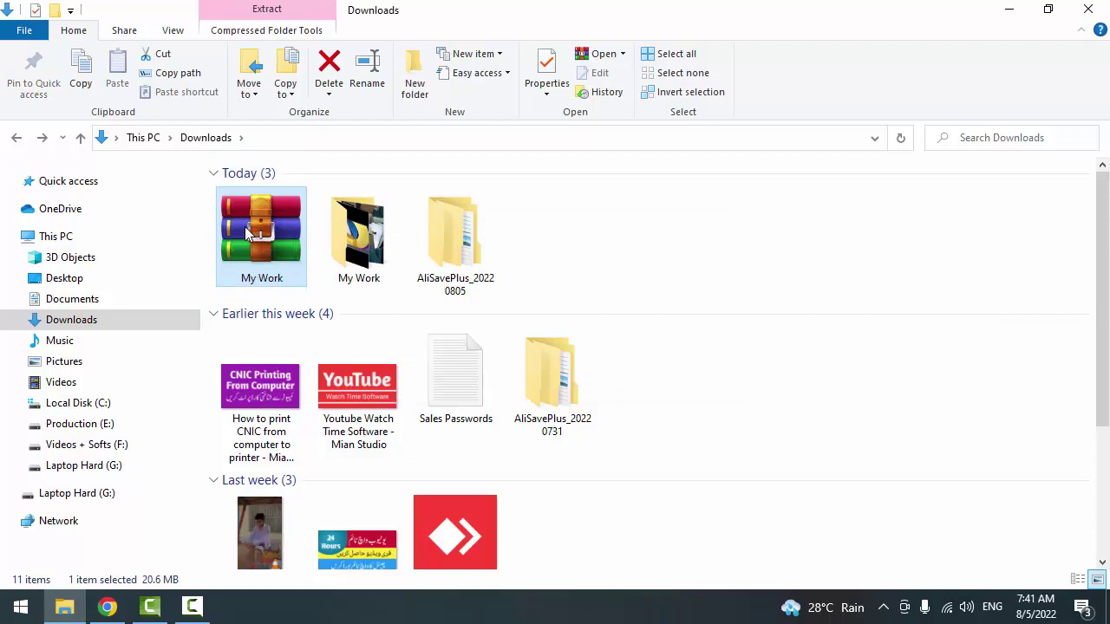
key(Delete)
Step: Add the My Work folder to a WinRAR archive and delete that archive
click(264, 227)
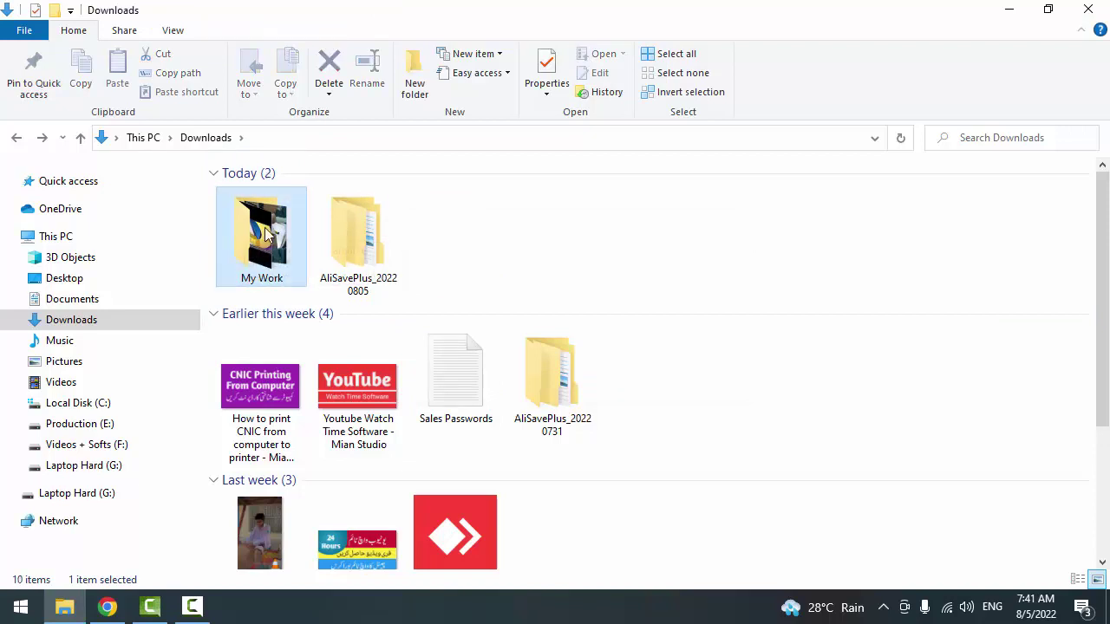
right_click(264, 227)
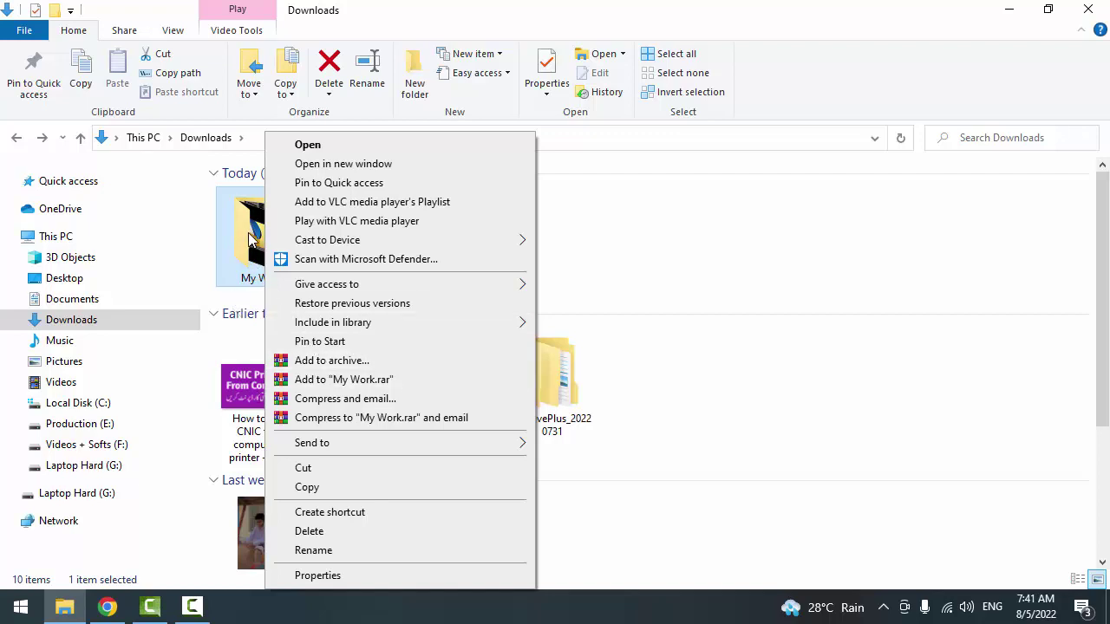
click(337, 361)
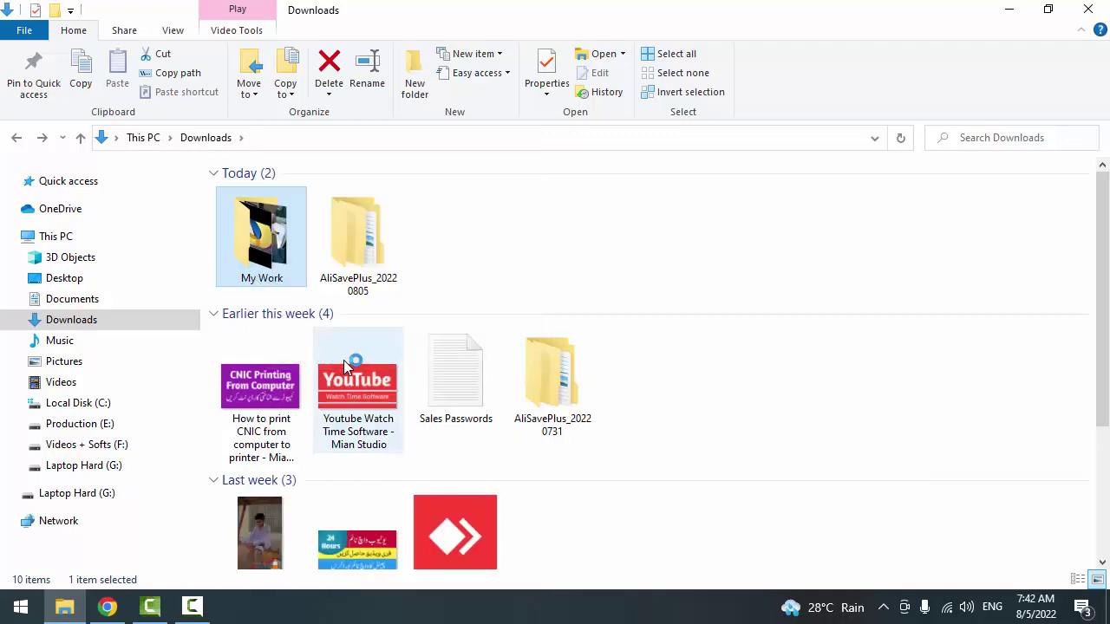
click(568, 458)
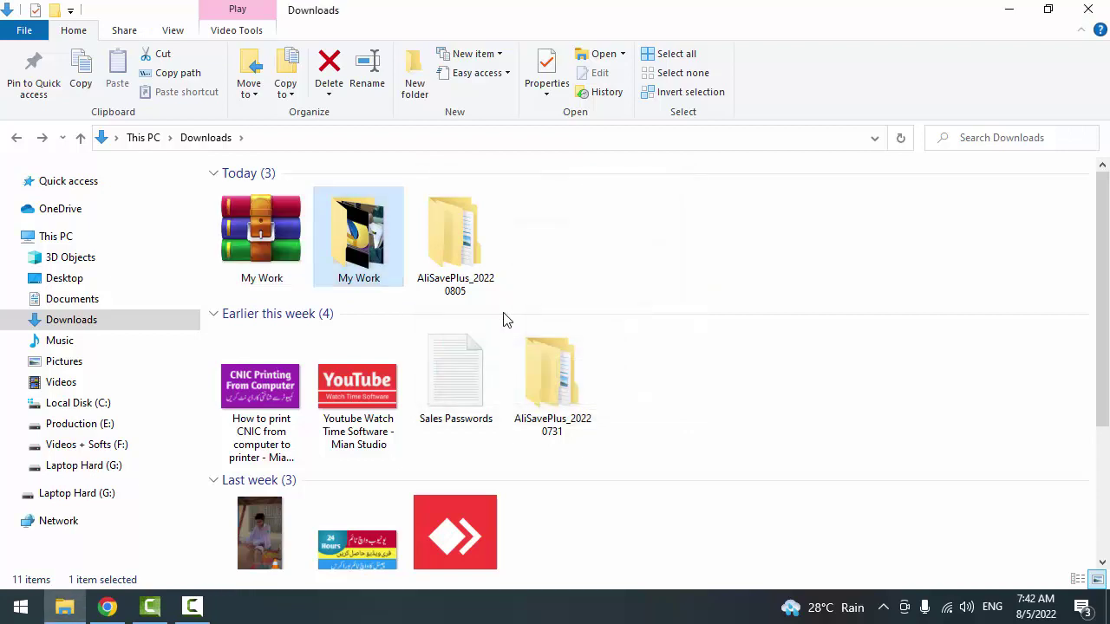
click(282, 264)
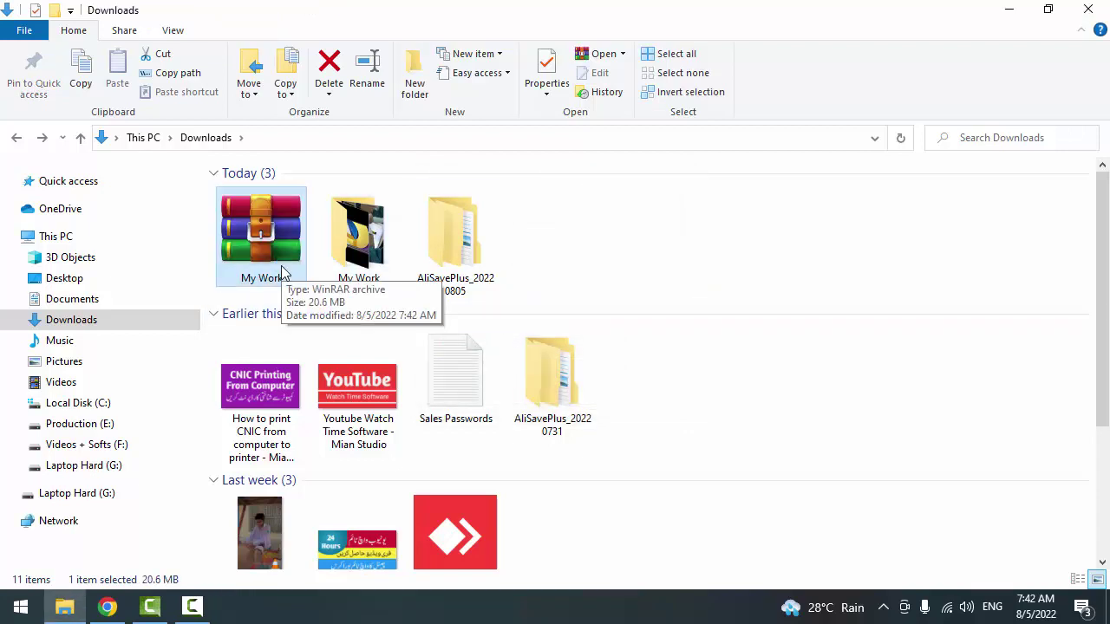
key(Delete)
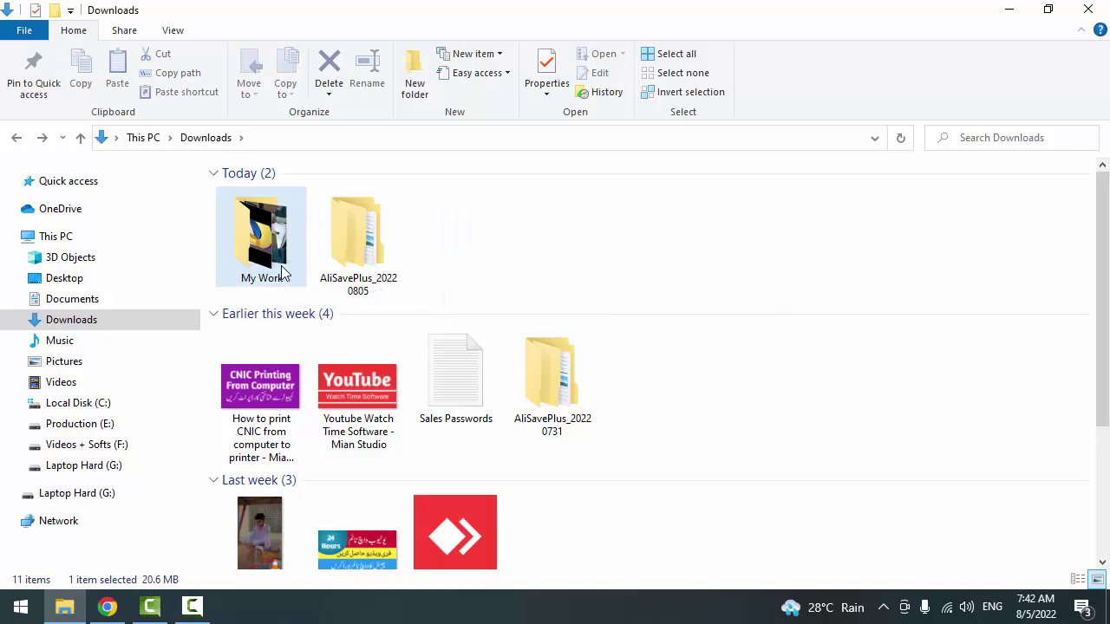